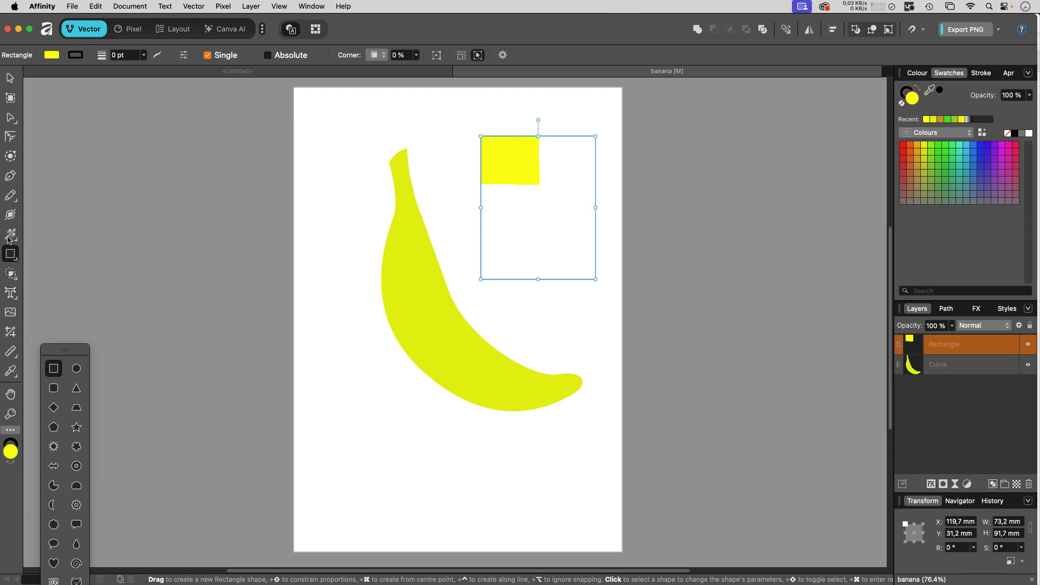
# Clear the rectangle's existing fill by setting its type to None, and give it a fresh Mesh fill.
pyautogui.click(10, 236)
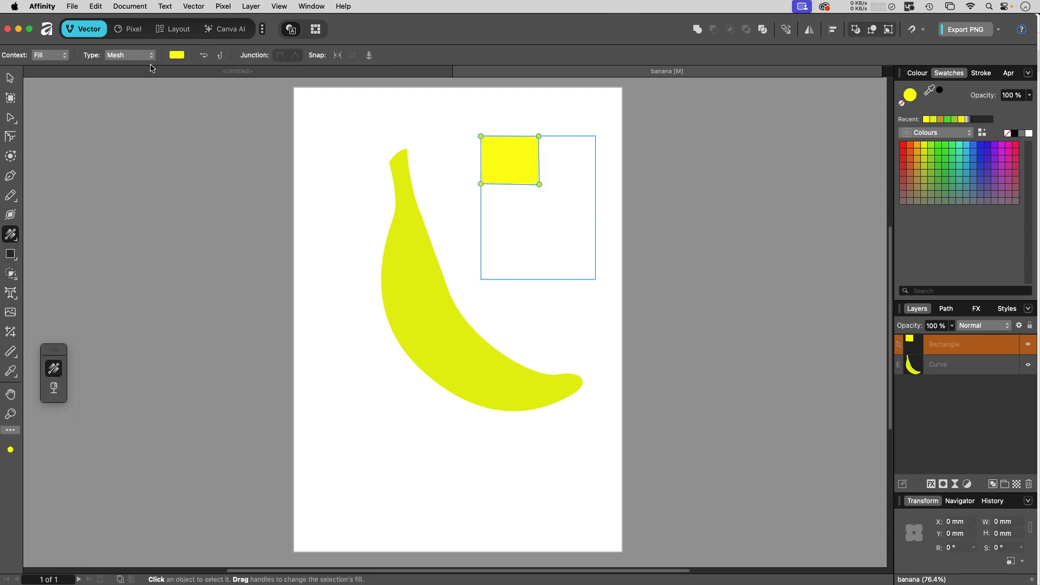
pyautogui.click(142, 55)
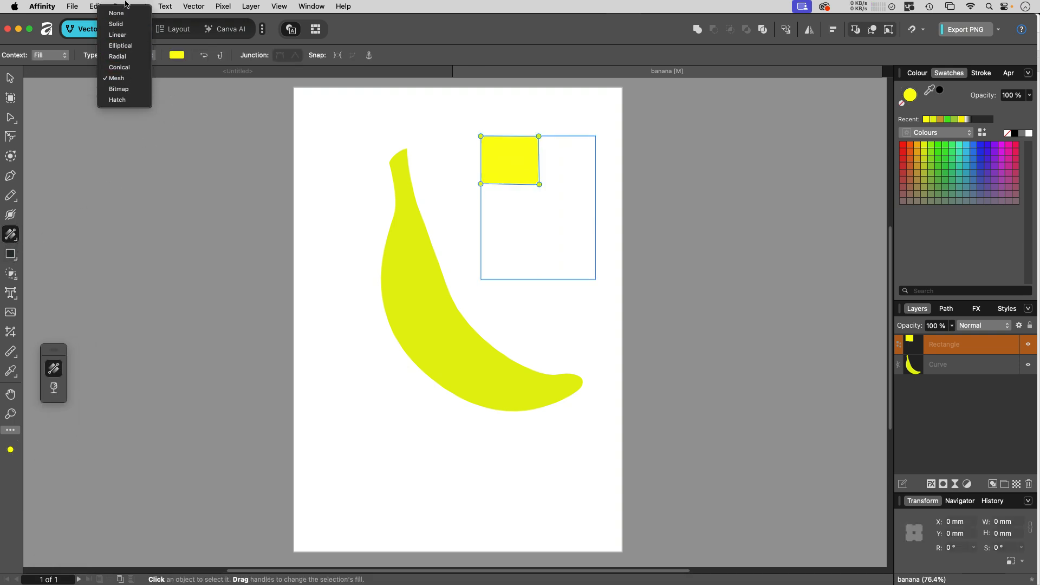
pyautogui.click(127, 12)
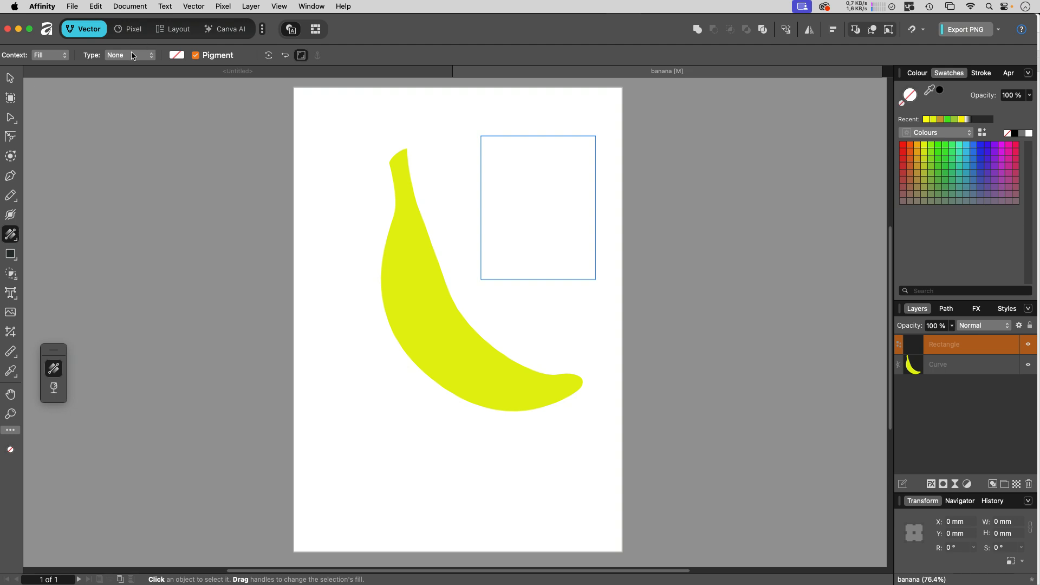
pyautogui.click(133, 55)
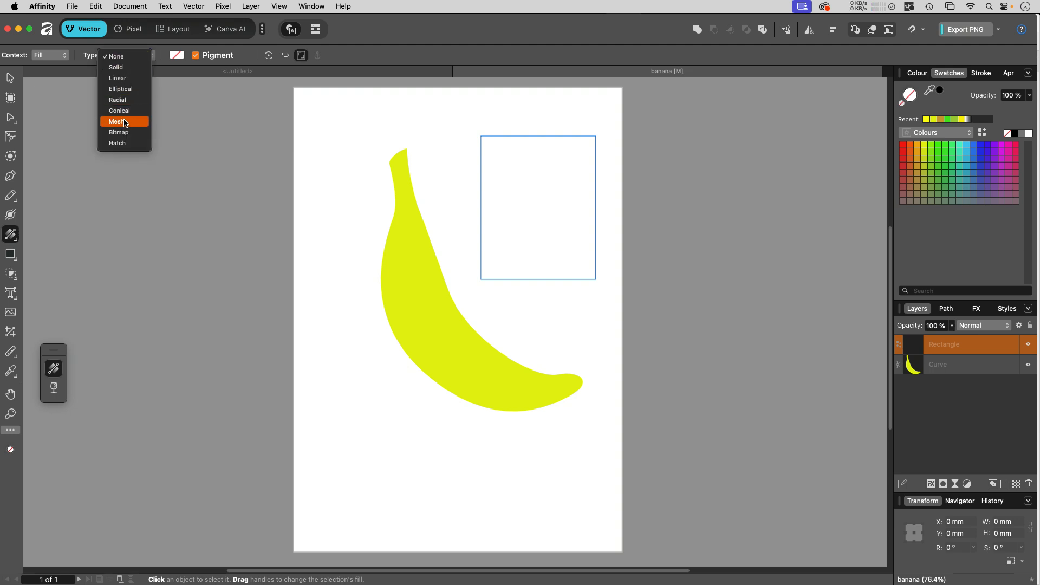
pyautogui.click(125, 122)
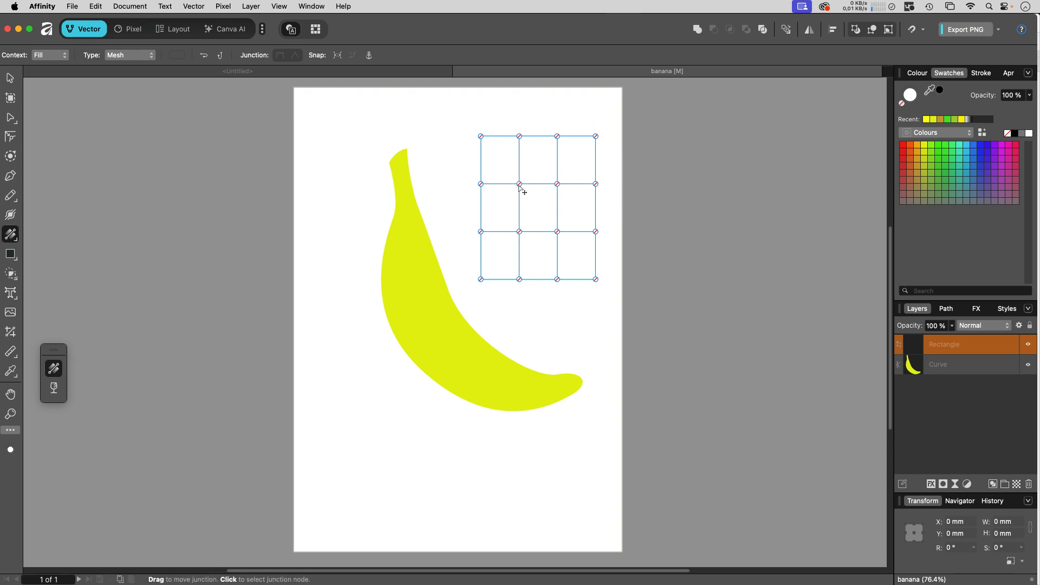
# Colour the rectangle's upper-left inner mesh junction orange, with magenta lowered to 47.
pyautogui.click(520, 186)
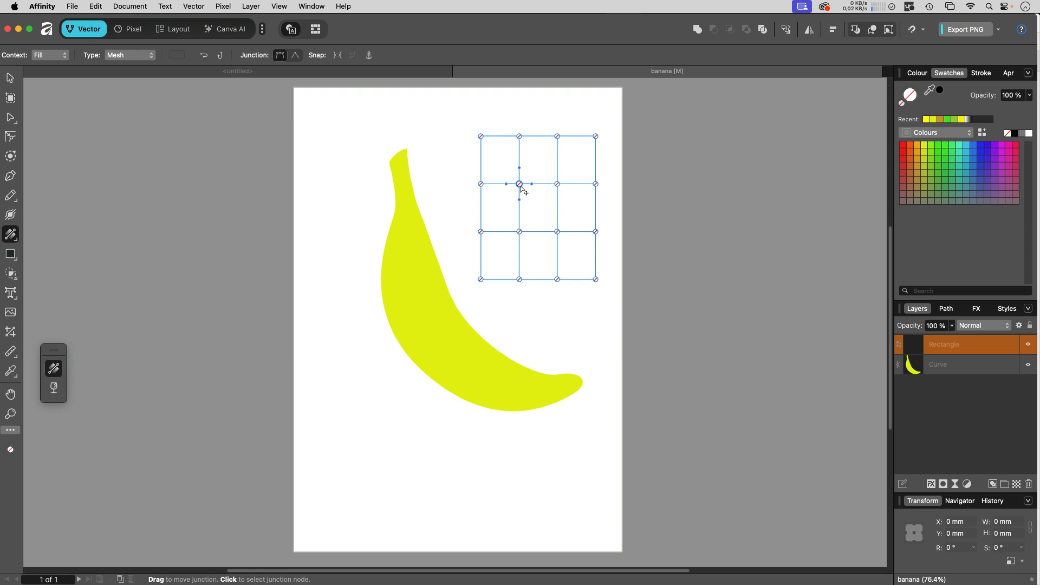
pyautogui.click(904, 152)
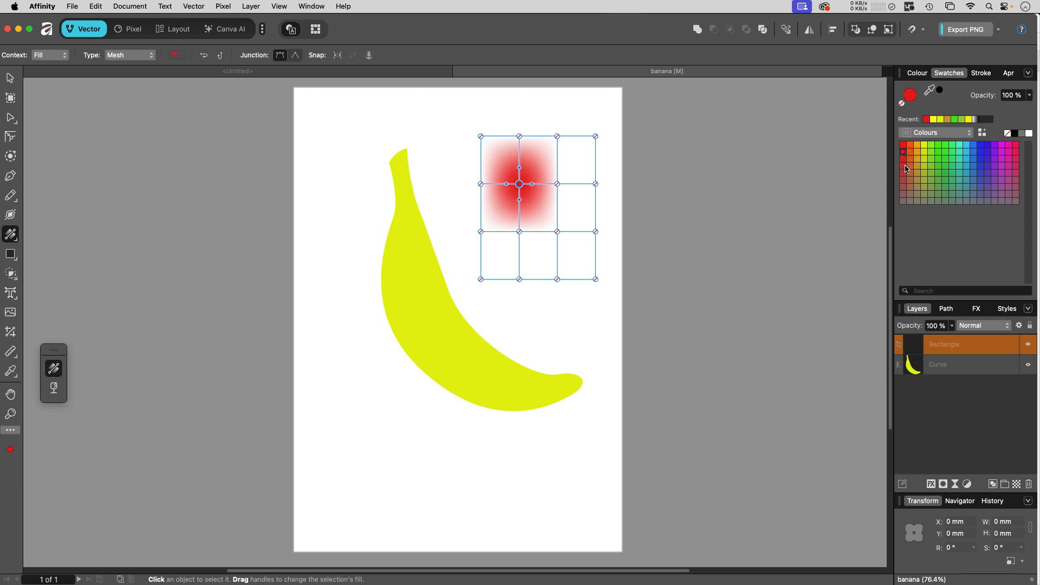
pyautogui.click(918, 74)
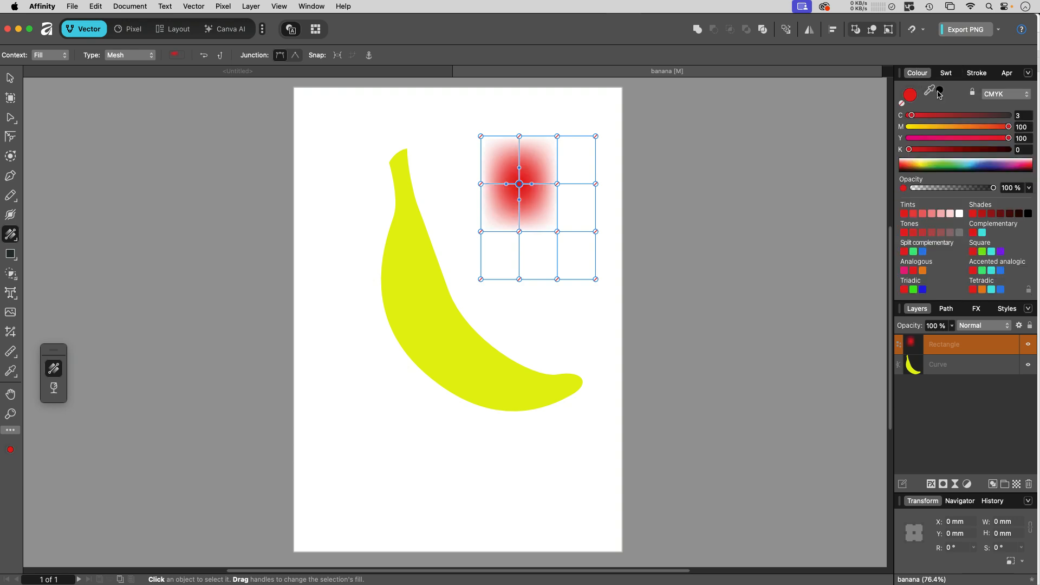
pyautogui.moveTo(919, 127); pyautogui.dragTo(956, 127)
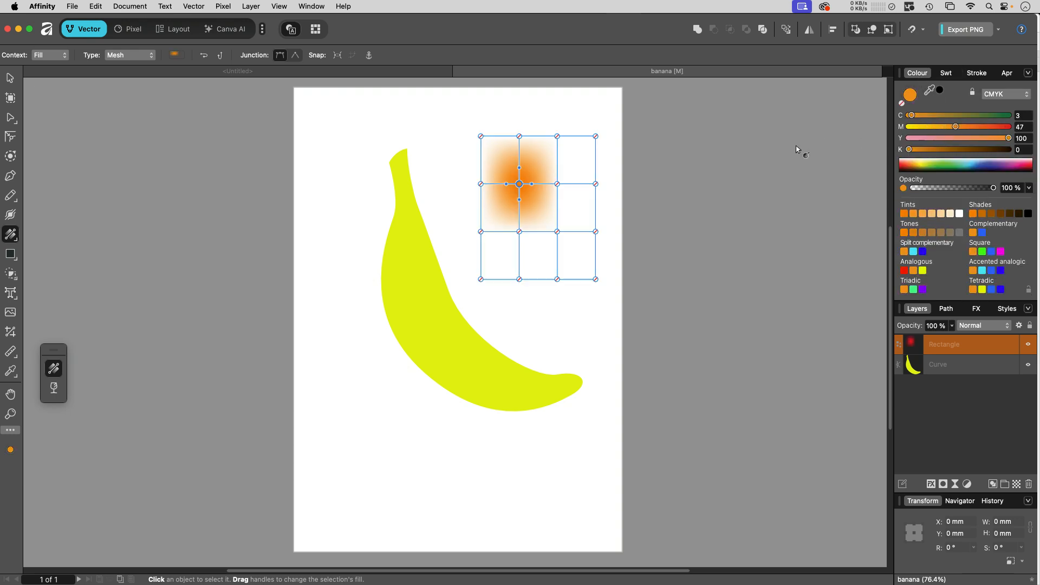
# Colour the three lower junctions of the third mesh column light blue (C 53, M 0, Y 5, K 0).
pyautogui.click(557, 184)
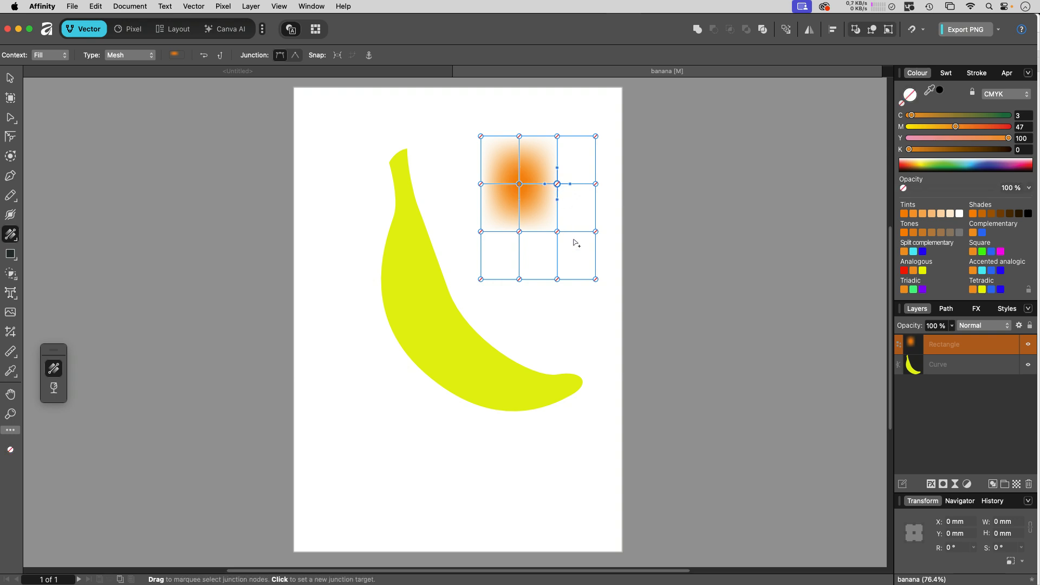
pyautogui.keyDown('shift'); pyautogui.click(557, 232); pyautogui.keyUp('shift')
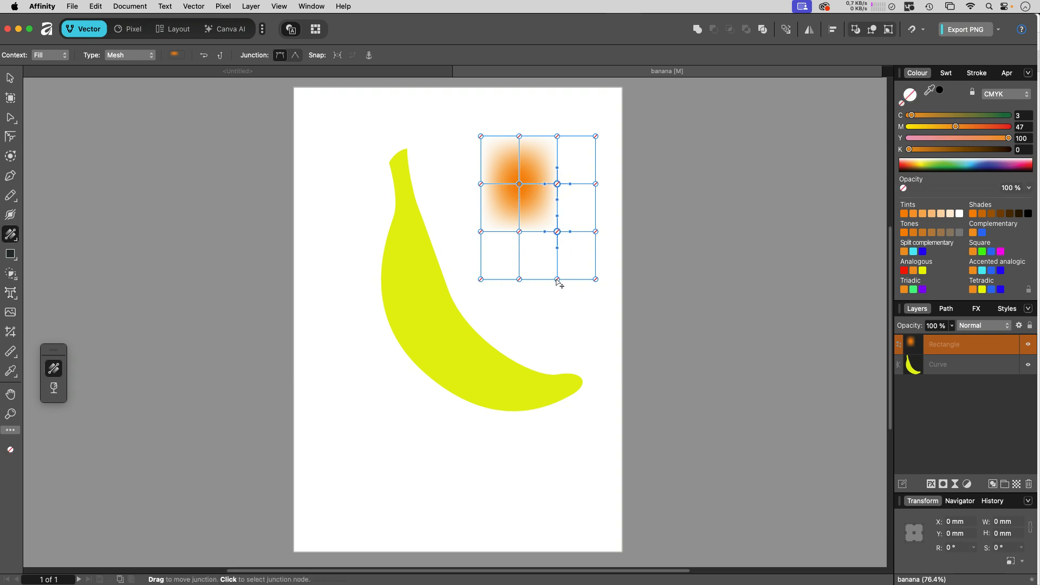
pyautogui.keyDown('shift'); pyautogui.click(557, 279); pyautogui.keyUp('shift')
pyautogui.click(972, 167)
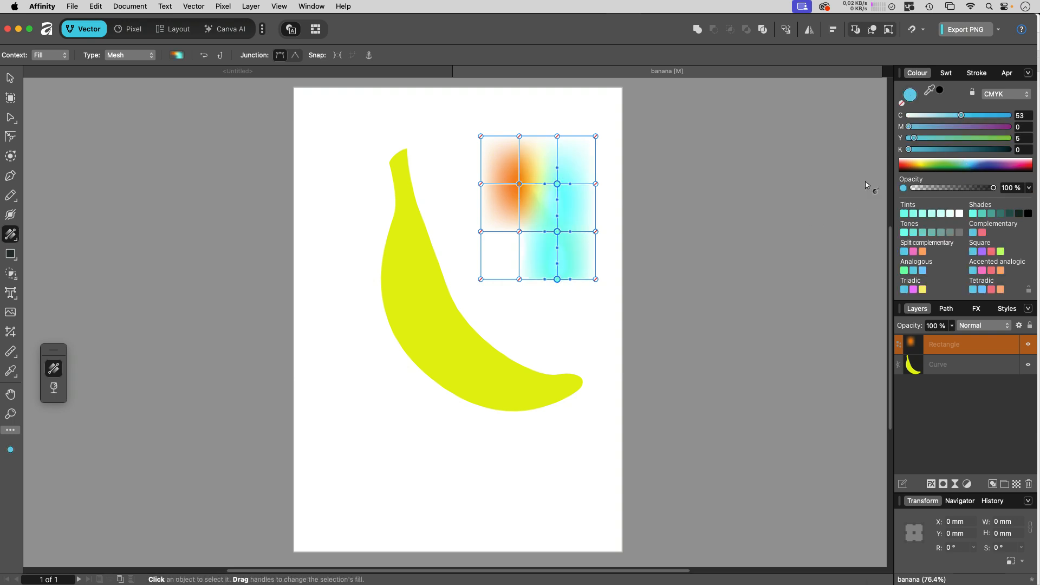
# Colour the two lowest junctions of the second mesh column pink (C 0, M 89, Y 25, K 0).
pyautogui.click(519, 231)
pyautogui.keyDown('shift'); pyautogui.click(519, 279); pyautogui.keyUp('shift')
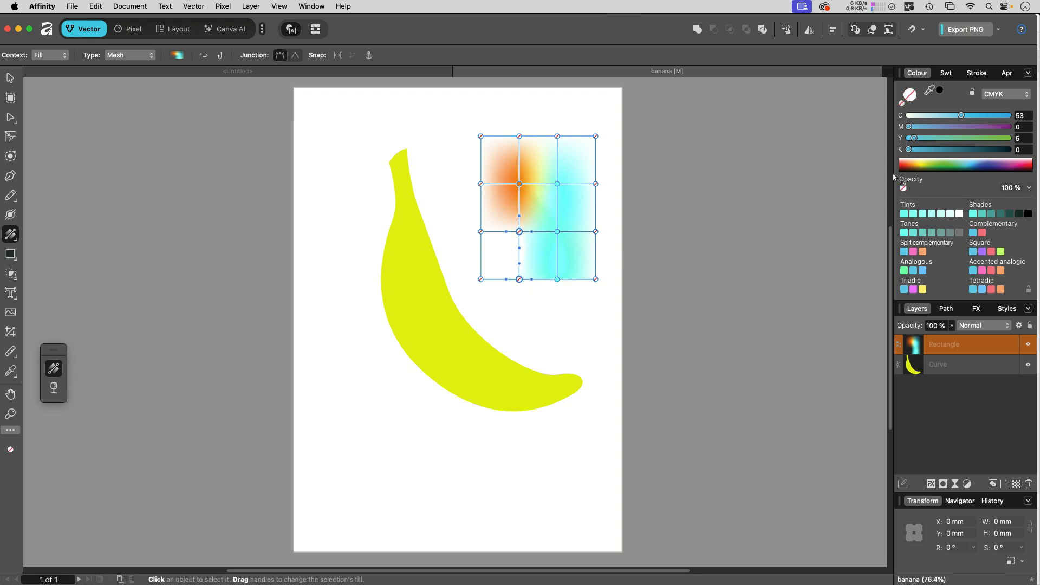
pyautogui.click(1026, 165)
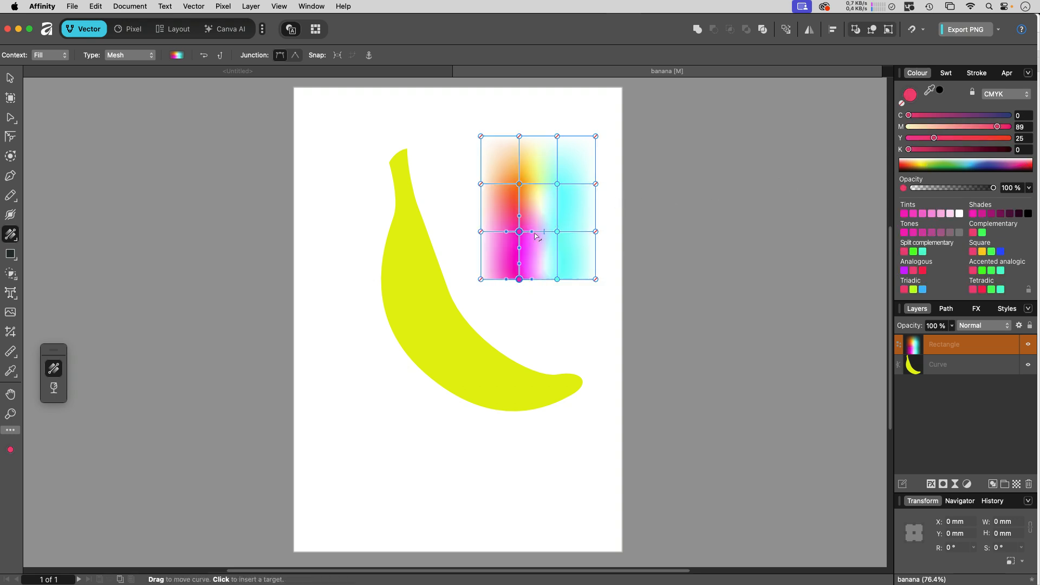
# Reshape the rectangle's mesh by moving its inner light blue and orange junctions and bending the curves with the light blue junctions' handles.
pyautogui.moveTo(520, 232); pyautogui.dragTo(540, 201)
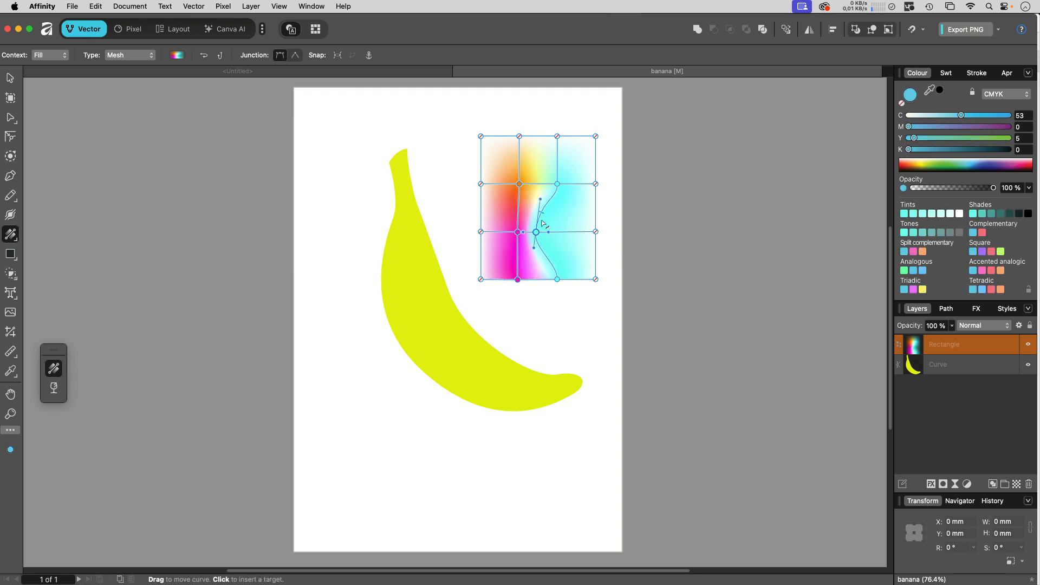
pyautogui.moveTo(534, 249); pyautogui.dragTo(576, 247)
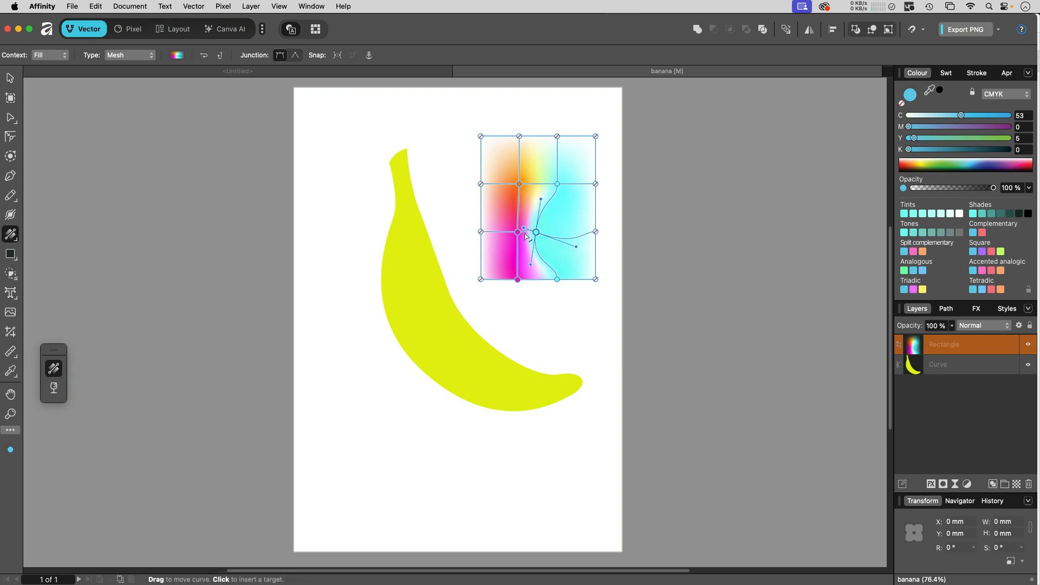
pyautogui.moveTo(558, 184); pyautogui.dragTo(552, 150)
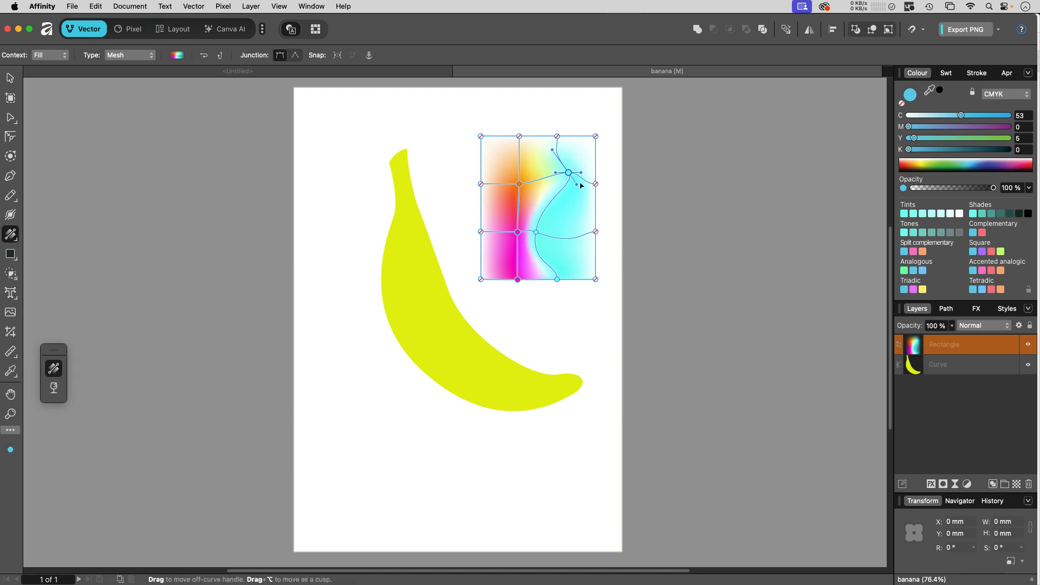
pyautogui.moveTo(577, 185); pyautogui.dragTo(586, 206)
pyautogui.moveTo(556, 172); pyautogui.dragTo(541, 186)
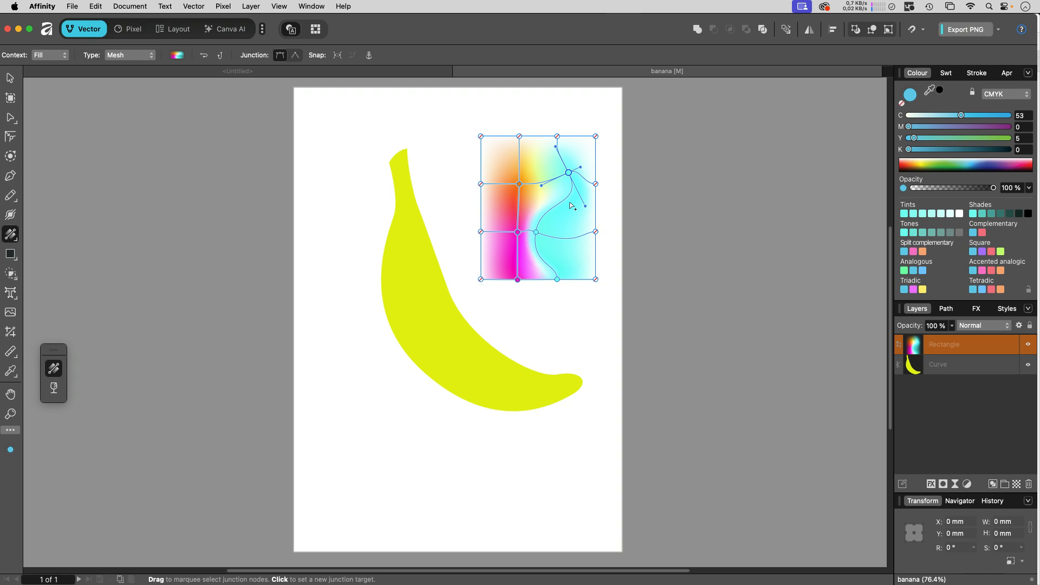
pyautogui.moveTo(519, 184); pyautogui.dragTo(538, 186)
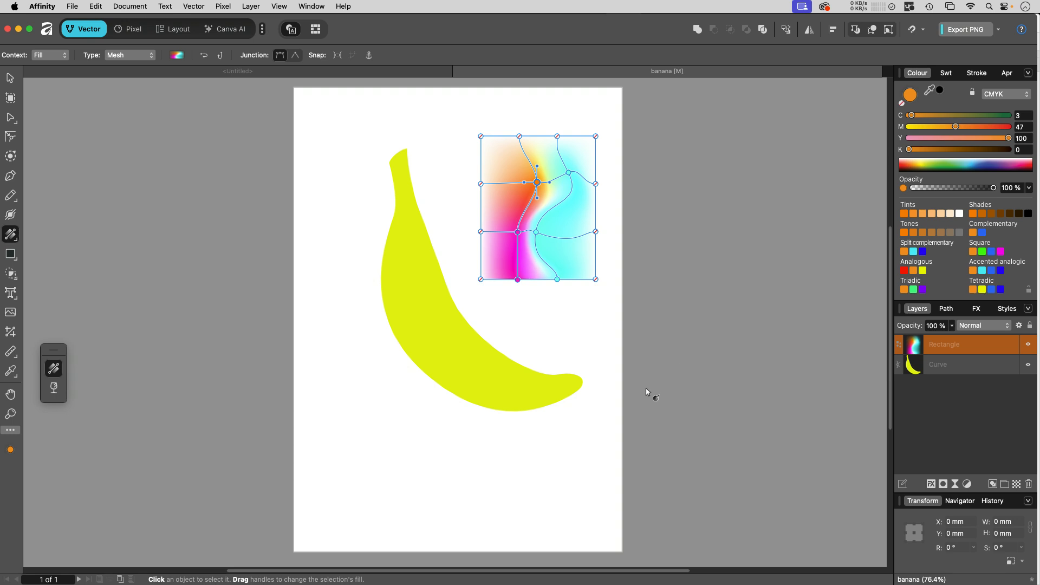
# Switch to Adobe Illustrator 2026 and select the yellow banana path.
pyautogui.moveTo(465, 583)
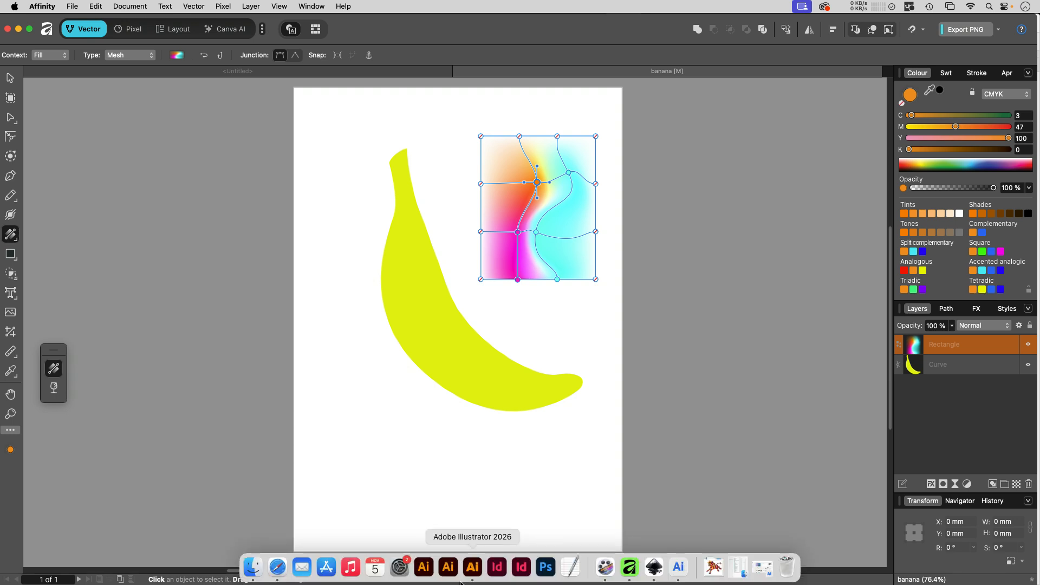
pyautogui.click(476, 566)
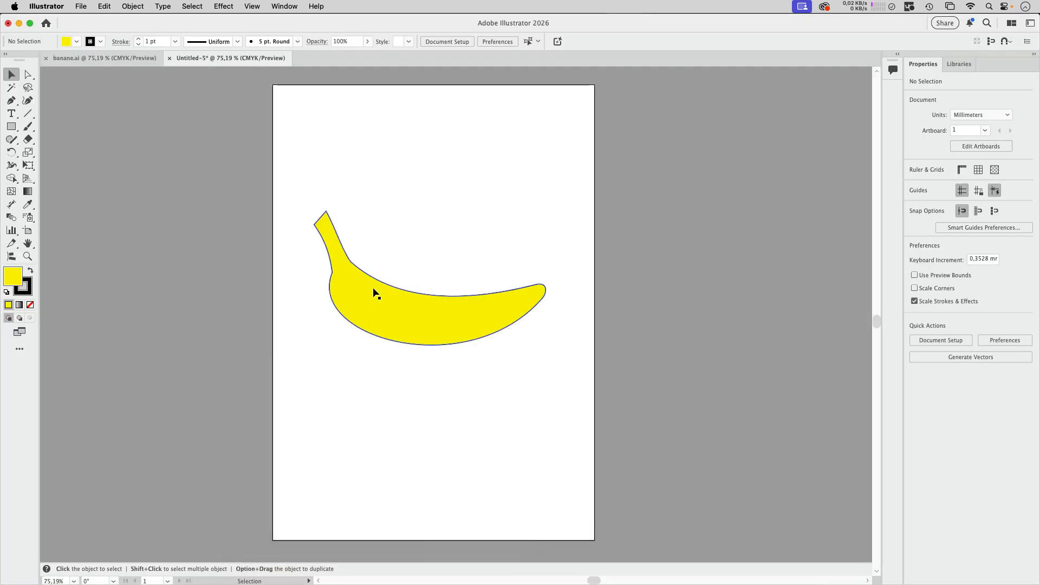
pyautogui.click(400, 313)
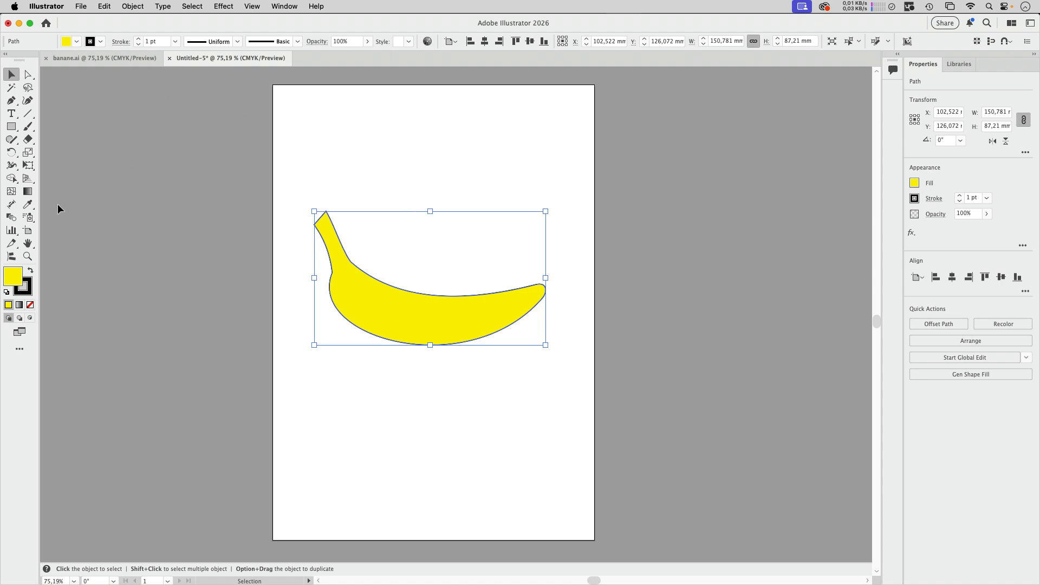
# Try adding two mesh points inside the banana and pulling an upper-edge mesh point far upward, and undo all of it.
pyautogui.click(11, 191)
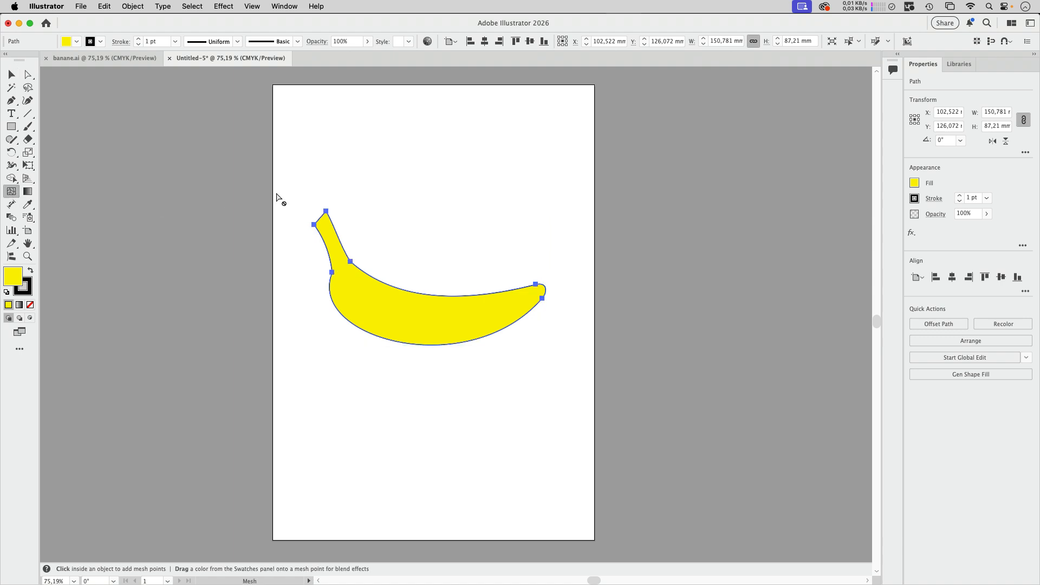
pyautogui.click(414, 318)
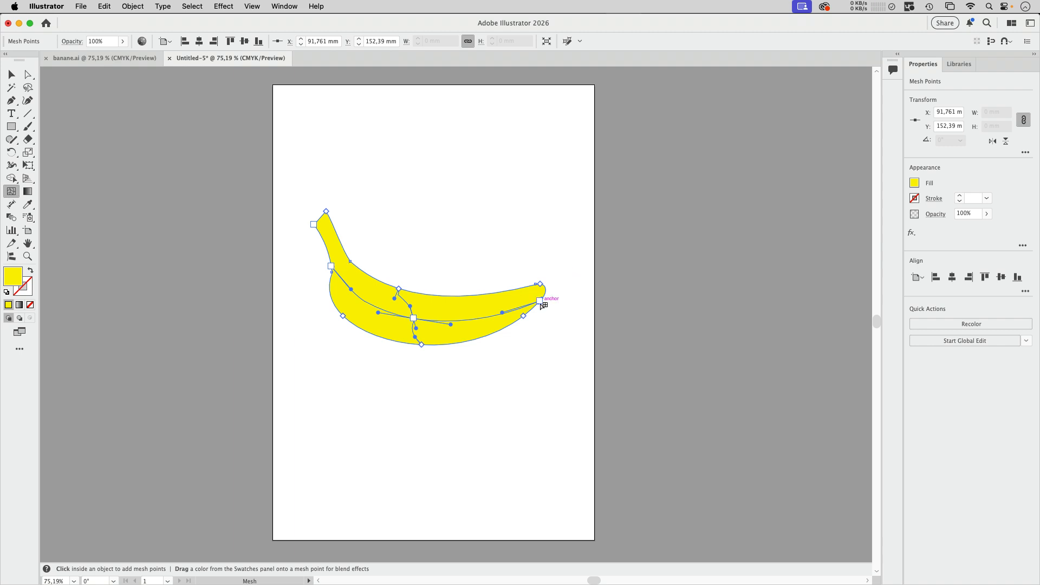
pyautogui.click(377, 289)
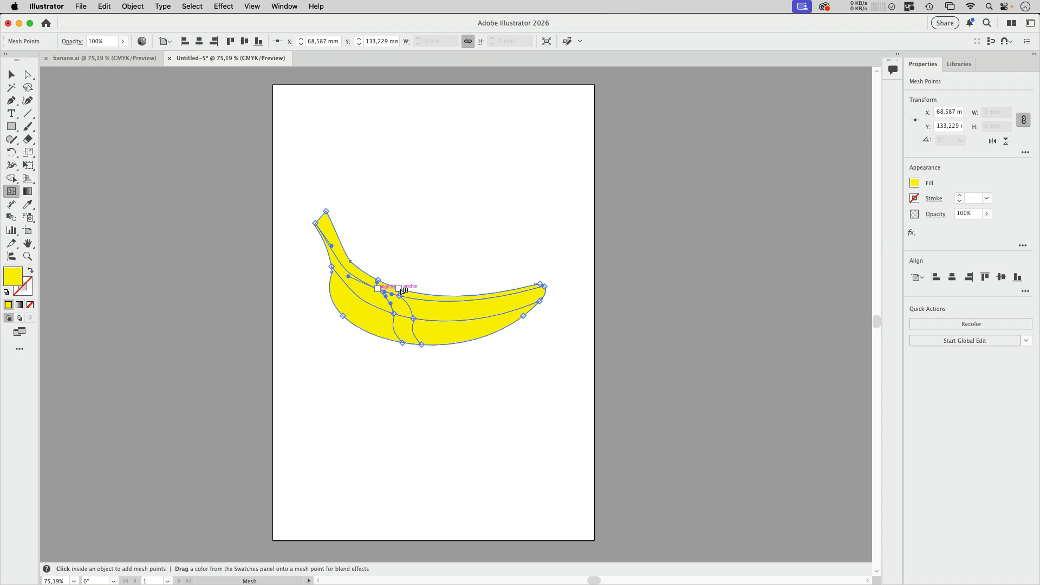
pyautogui.moveTo(401, 290); pyautogui.dragTo(436, 235)
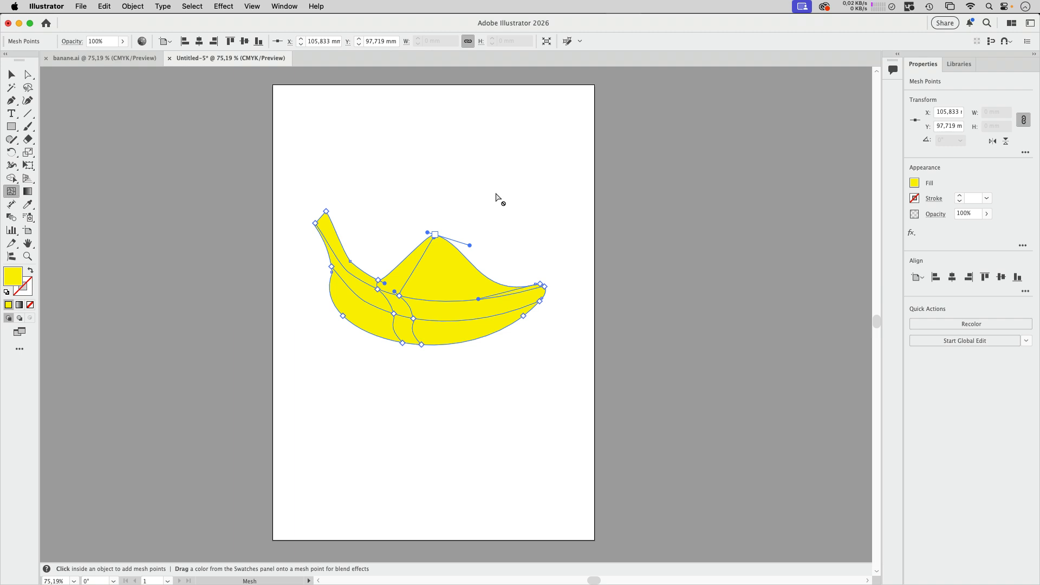
pyautogui.press('super+z')
pyautogui.press('super+z')
pyautogui.press('super+z')
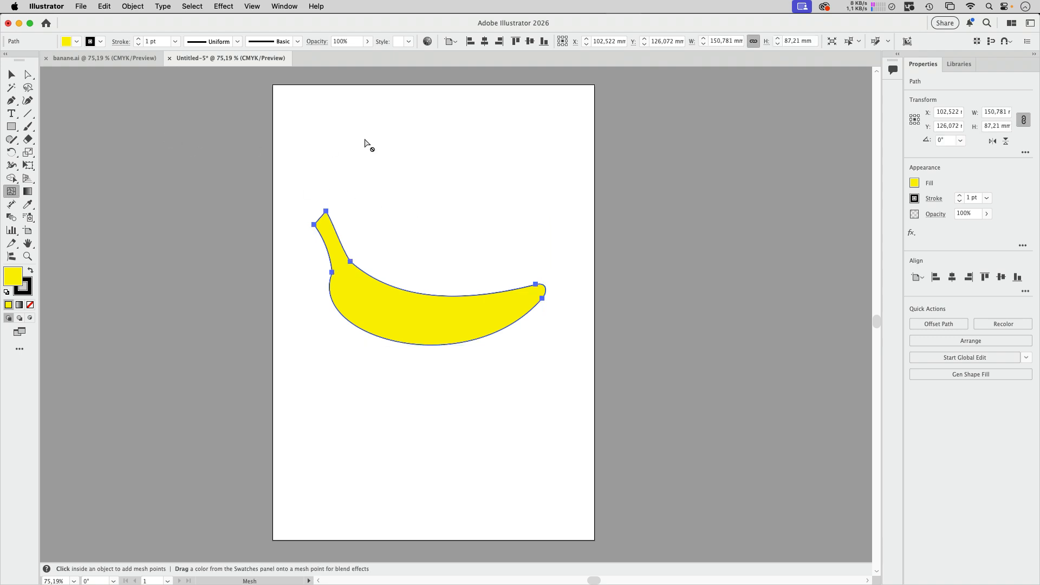
# Select the individual anchor points at the stem end and the tip of the banana path.
pyautogui.click(28, 75)
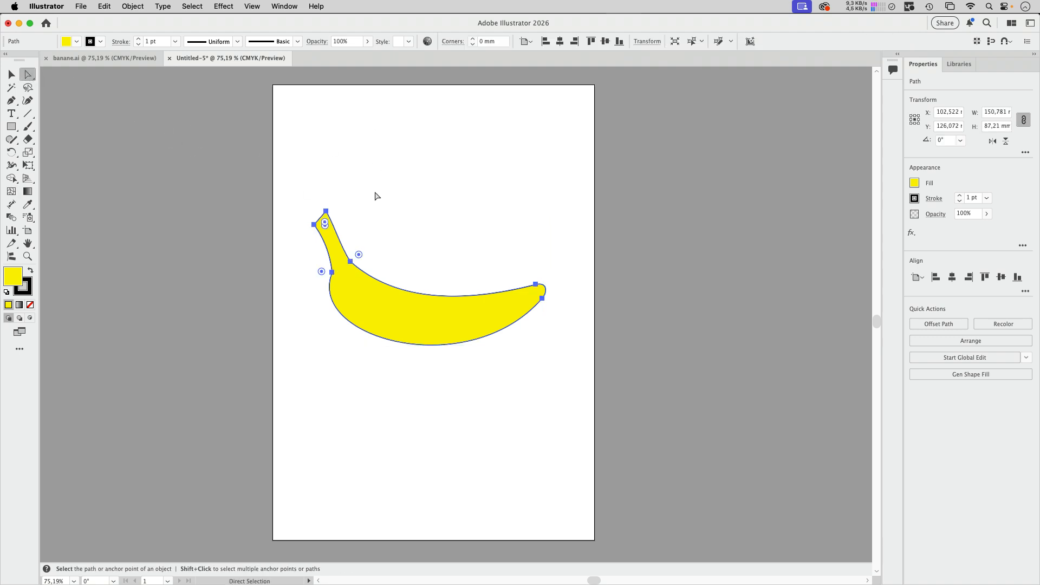
pyautogui.click(327, 213)
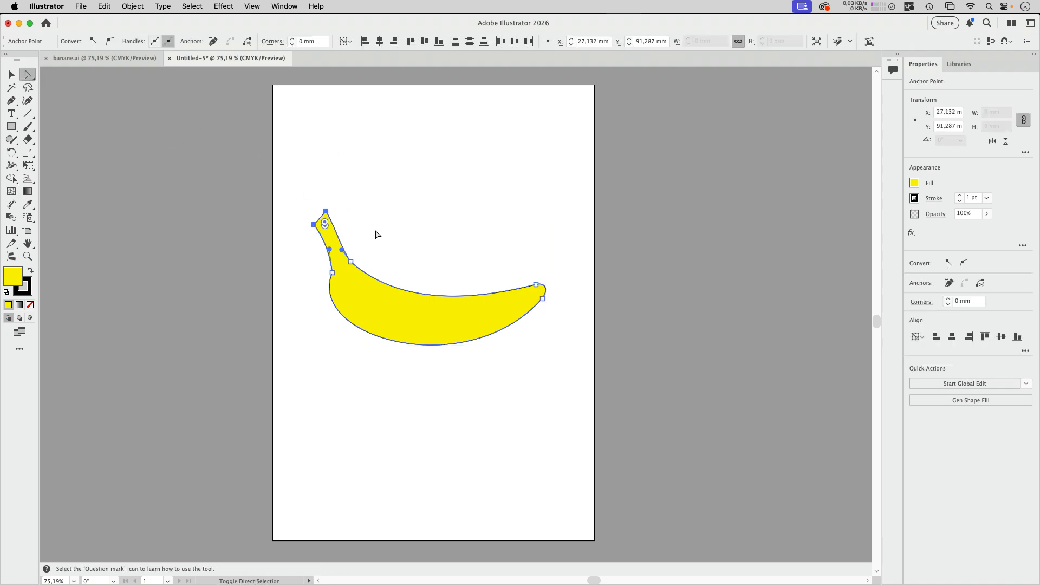
pyautogui.keyDown('shift'); pyautogui.click(542, 298); pyautogui.keyUp('shift')
pyautogui.keyDown('shift'); pyautogui.click(536, 284); pyautogui.keyUp('shift')
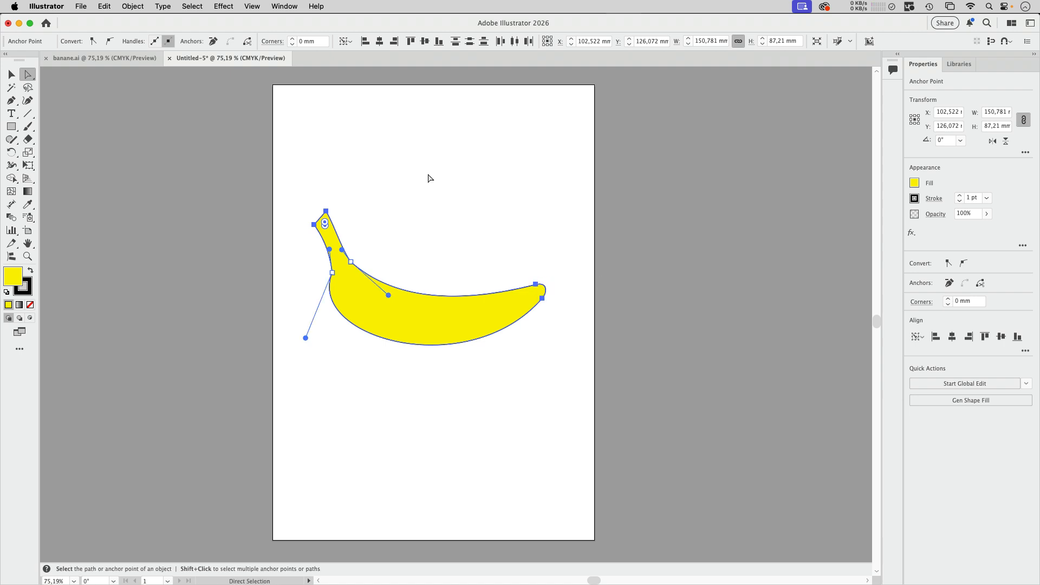
# Create a gradient mesh on the banana with 2 rows, 2 columns and Flat appearance.
pyautogui.click(135, 7)
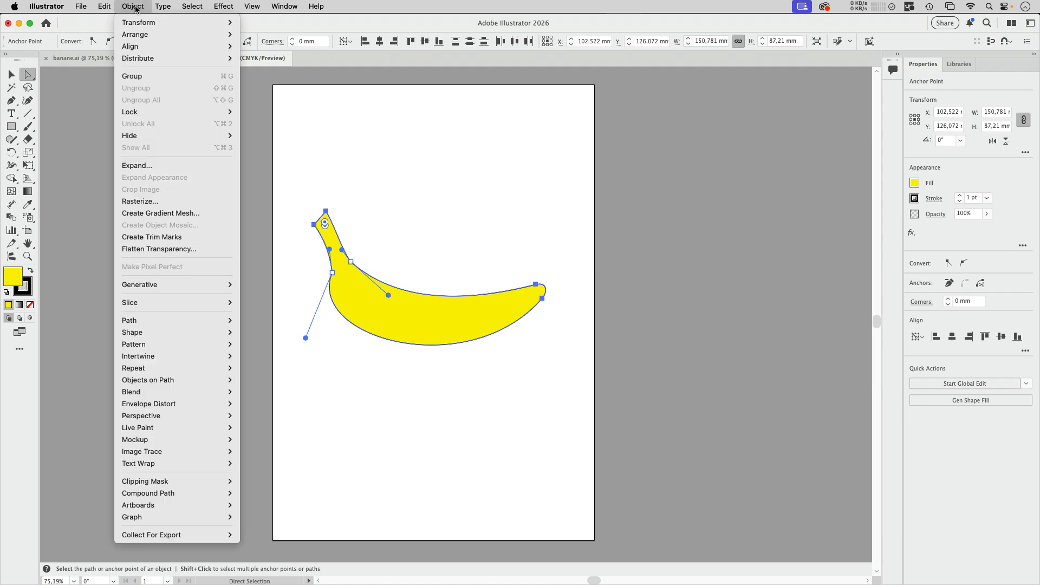
pyautogui.click(150, 214)
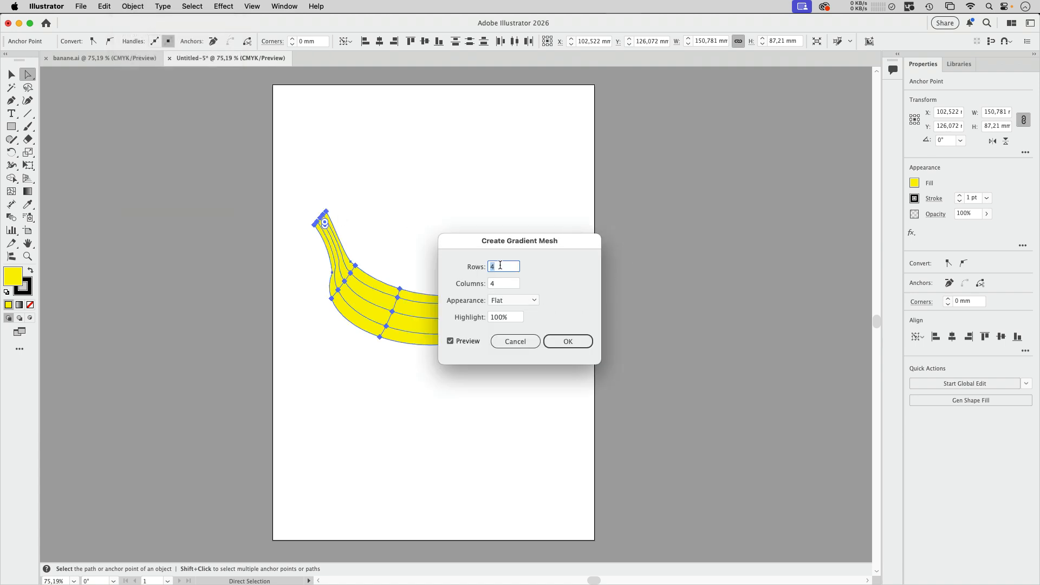
pyautogui.write('2')
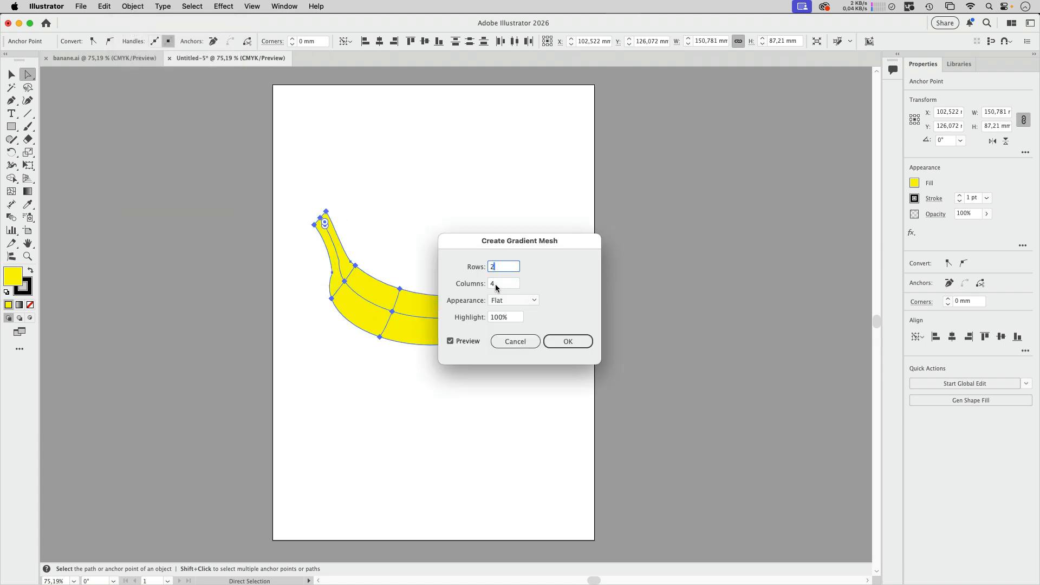
pyautogui.doubleClick(497, 283)
pyautogui.write('2')
pyautogui.click(580, 342)
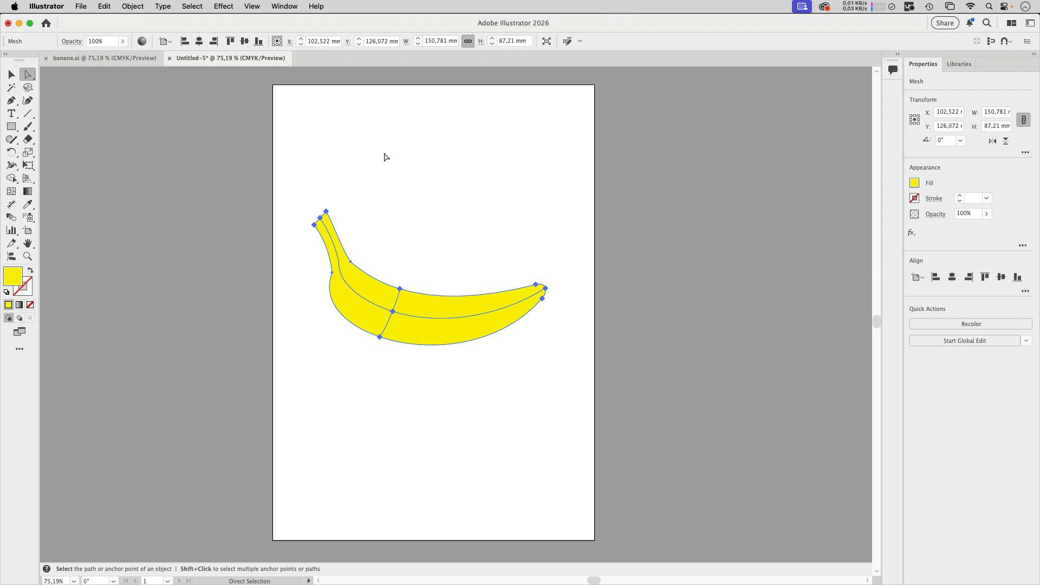
# Bring up the banane.ai document to view the shaded banana.
pyautogui.click(108, 58)
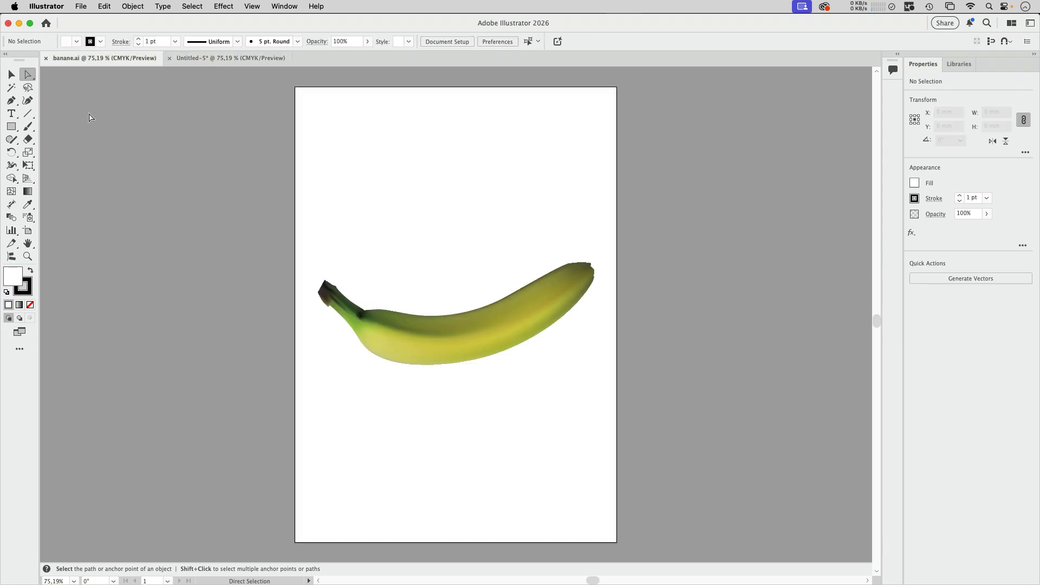
# Examine the shaded banana's gradient mesh up close, selecting individual mesh points inside the shape.
pyautogui.press('z')
pyautogui.moveTo(452, 317); pyautogui.dragTo(548, 323)
pyautogui.press('v')
pyautogui.click(575, 379)
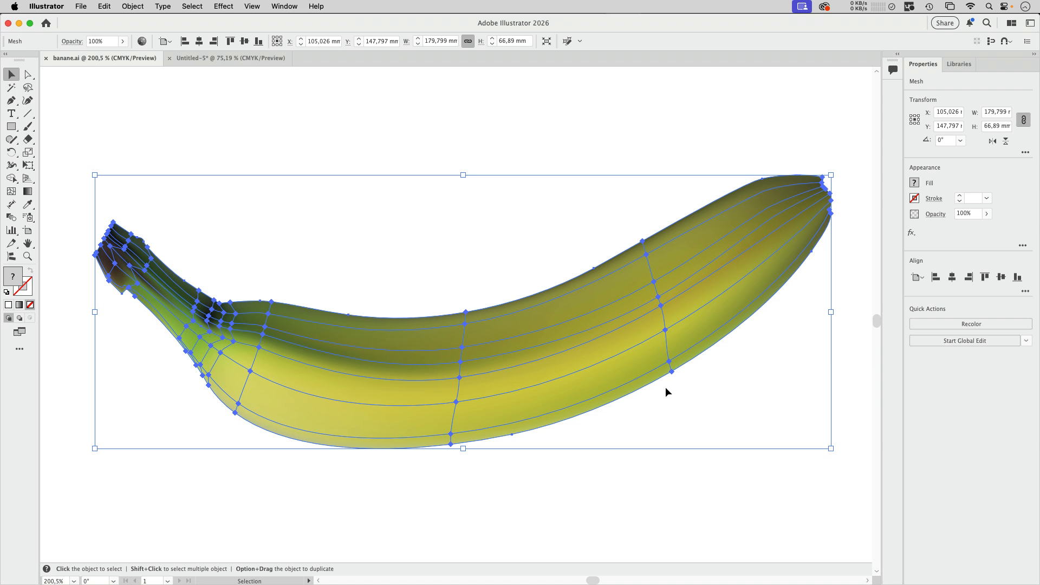
pyautogui.click(28, 75)
pyautogui.click(460, 376)
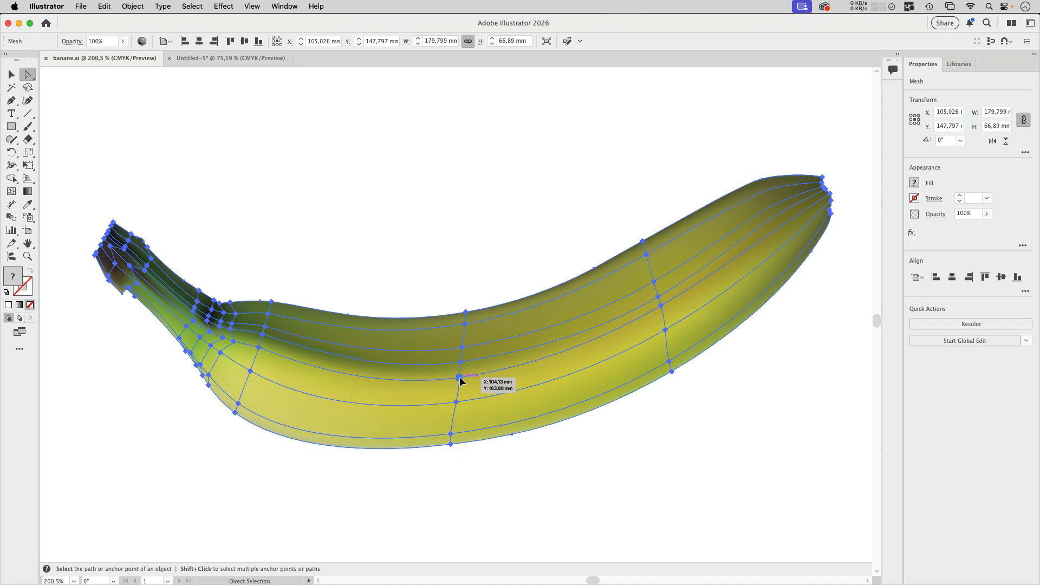
pyautogui.click(660, 305)
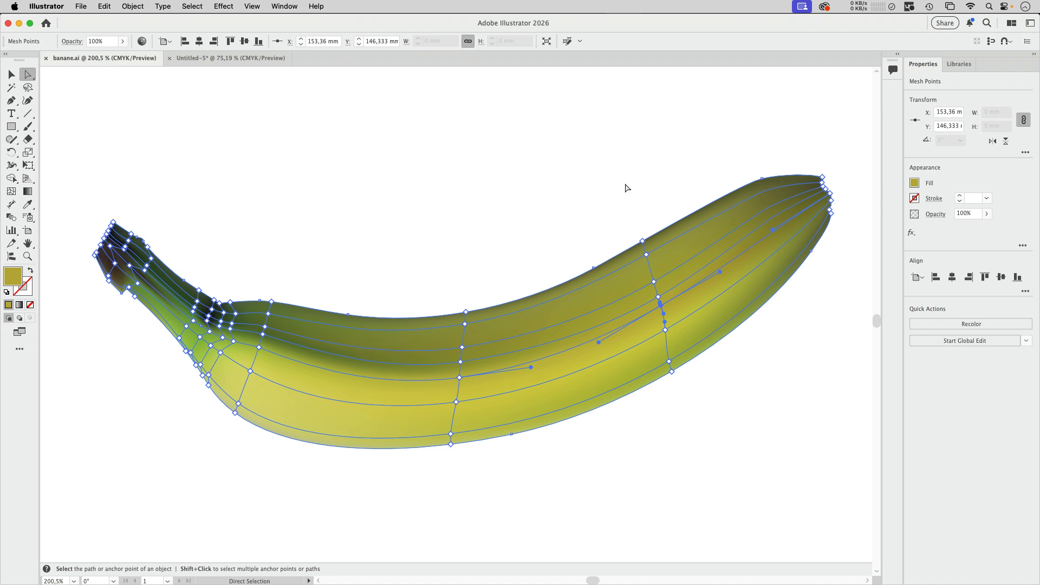
# Try pulling a mesh point on the shaded banana's upper edge far upward, undo the move and deselect the mesh.
pyautogui.moveTo(642, 241); pyautogui.dragTo(597, 145)
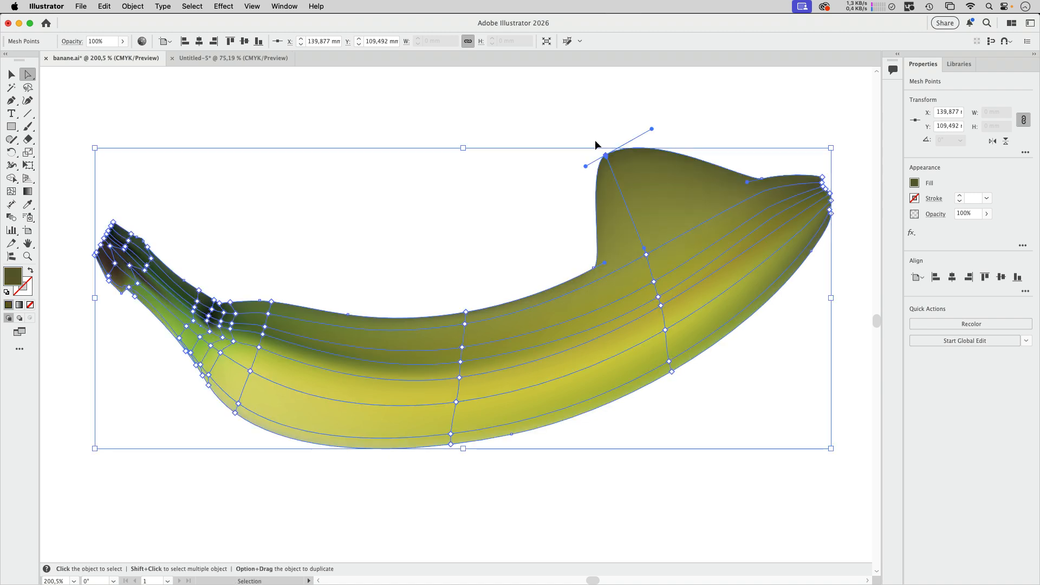
pyautogui.press('super+z')
pyautogui.click(621, 126)
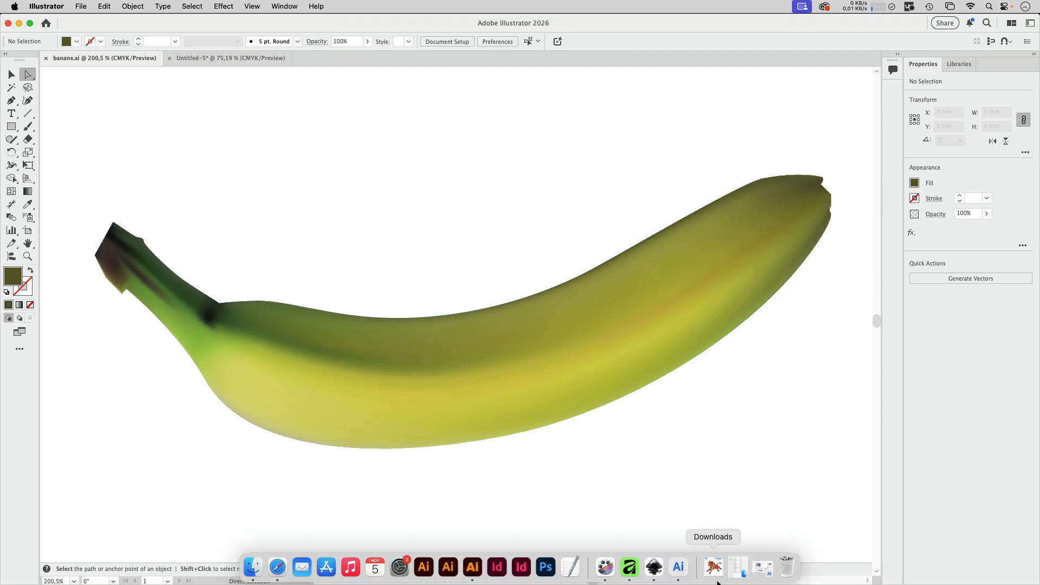
# Switch to Inkscape, select the flat yellow banana path and activate the Mesh tool to view its gradient options.
pyautogui.click(655, 567)
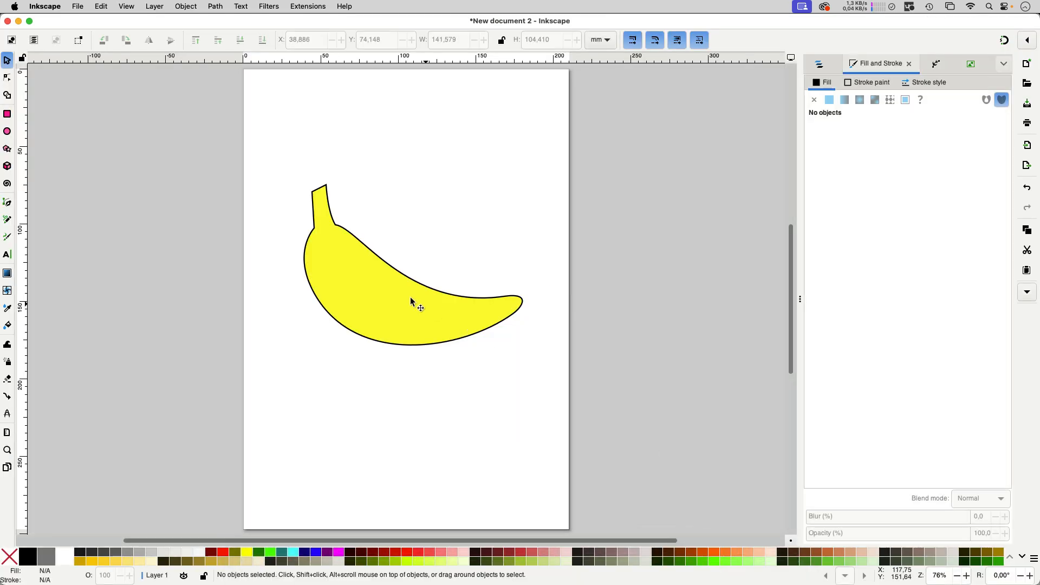
pyautogui.click(332, 252)
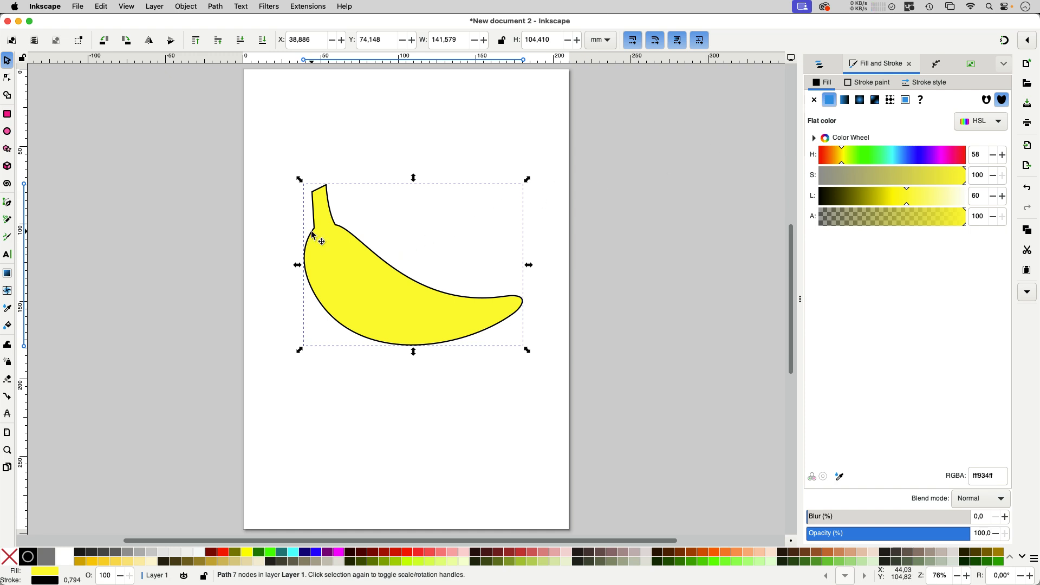
pyautogui.click(6, 291)
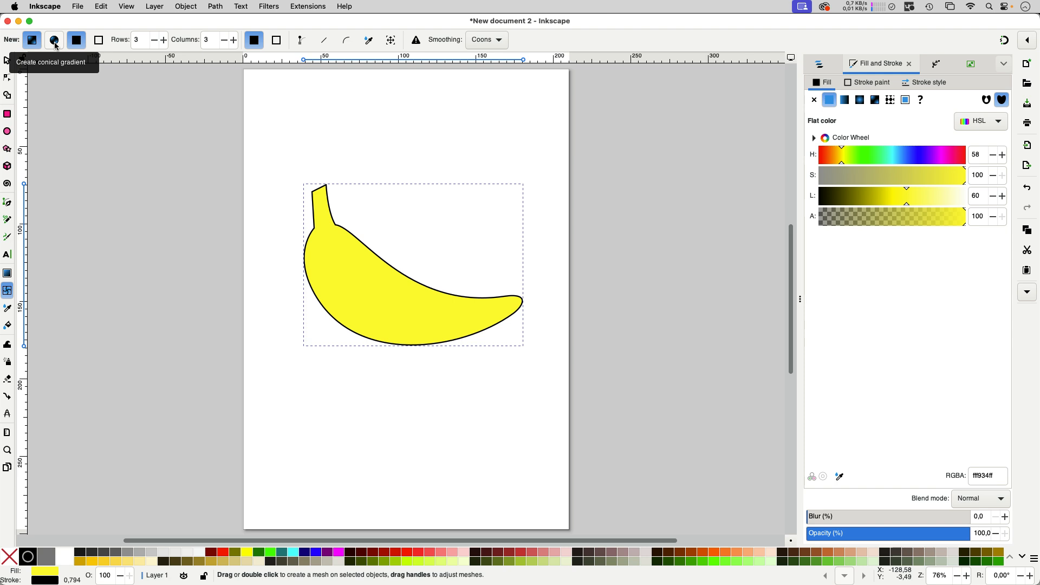
# Draw a rectangle about 80 × 44 mm above the banana and apply a conical mesh gradient fill to it.
pyautogui.click(8, 113)
pyautogui.moveTo(283, 86); pyautogui.dragTo(408, 154)
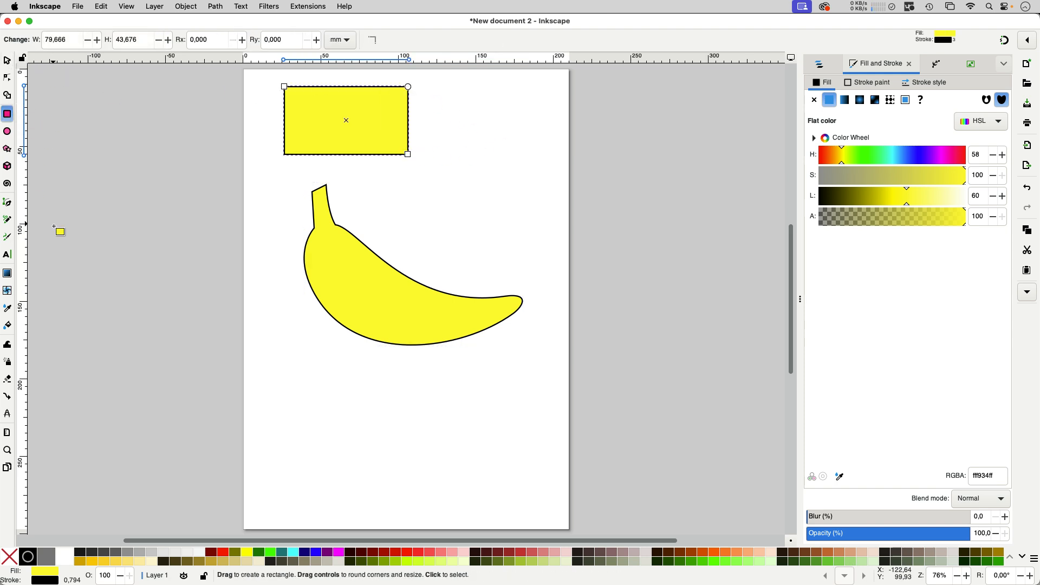
pyautogui.click(7, 290)
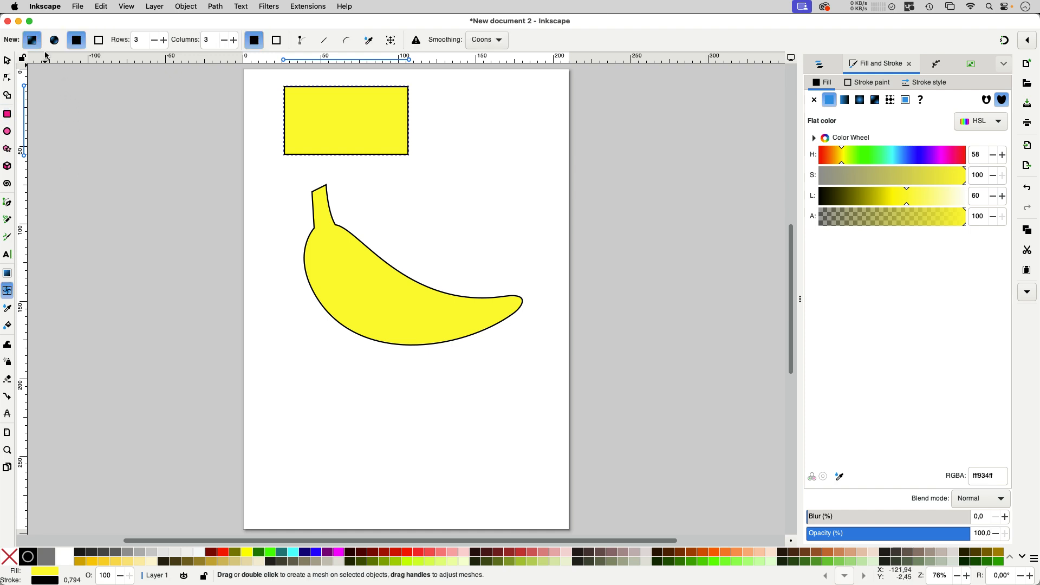
pyautogui.click(54, 42)
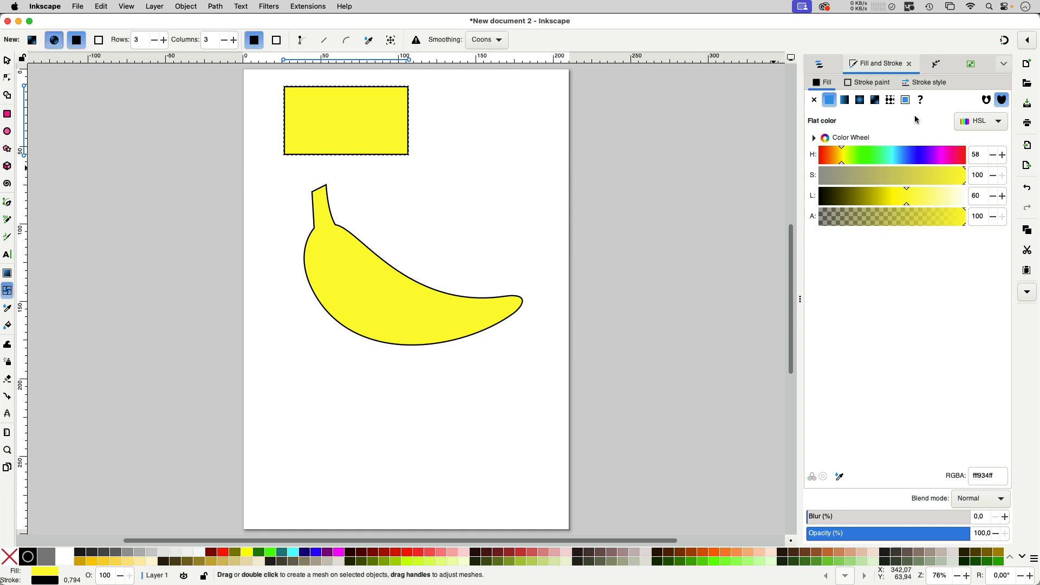
pyautogui.click(877, 101)
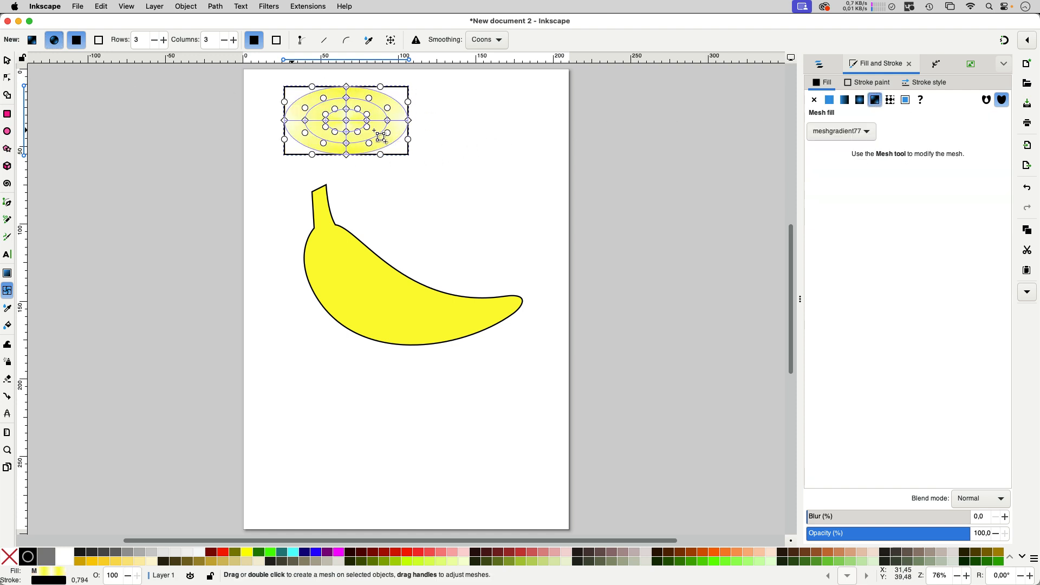
# Pull apart the overlapping nodes at the seam of the rectangle's conical mesh, from the outer ring to the centre.
pyautogui.click(415, 130)
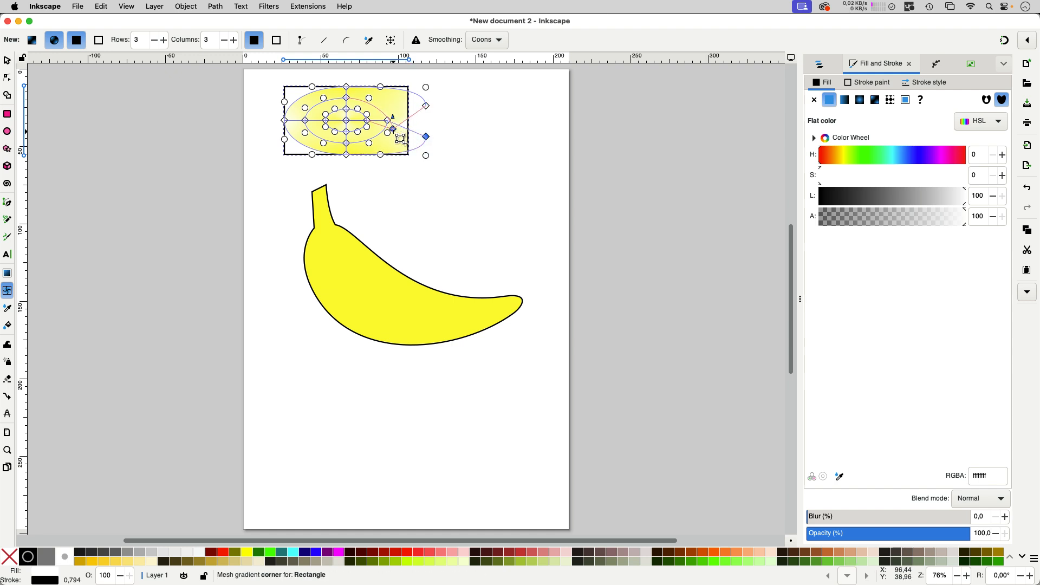
pyautogui.click(391, 130)
pyautogui.moveTo(393, 129)
pyautogui.mouseDown()
pyautogui.moveTo(390, 105)
pyautogui.moveTo(392, 129)
pyautogui.mouseUp()
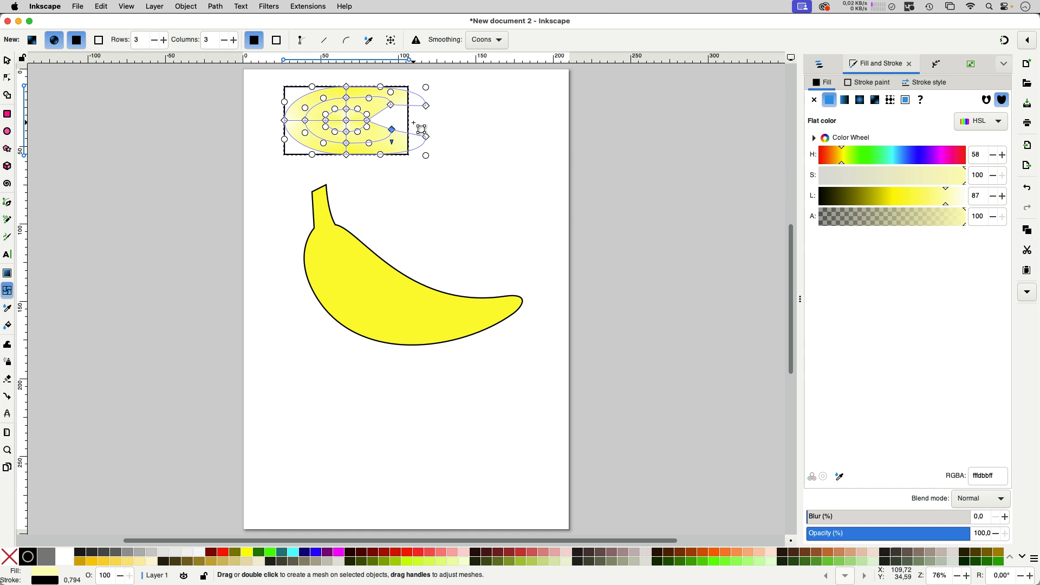
pyautogui.click(370, 120)
pyautogui.moveTo(367, 121); pyautogui.dragTo(368, 128)
pyautogui.click(344, 114)
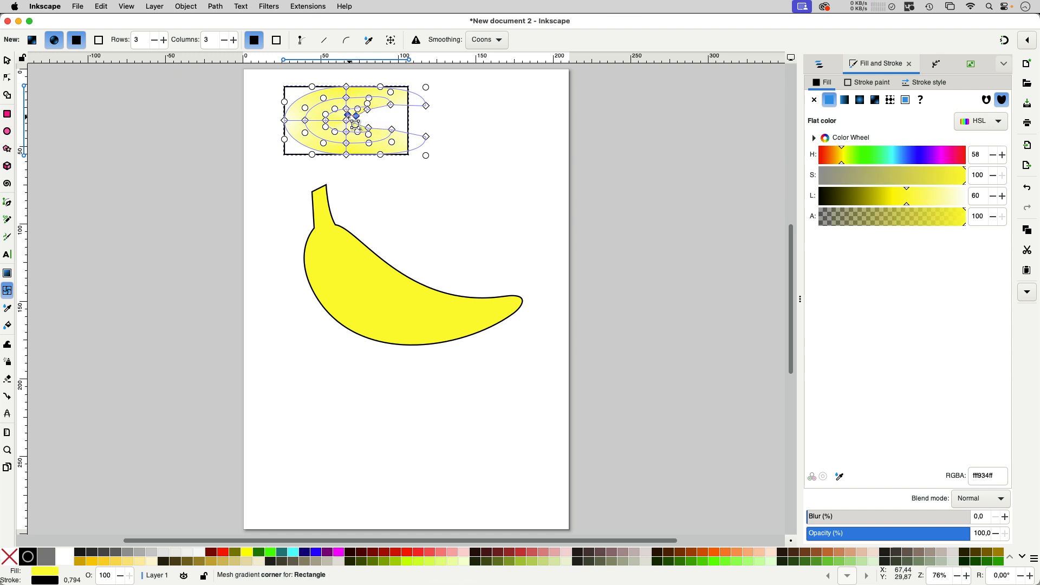
pyautogui.moveTo(347, 120)
pyautogui.mouseDown()
pyautogui.moveTo(366, 119)
pyautogui.moveTo(356, 116)
pyautogui.mouseUp()
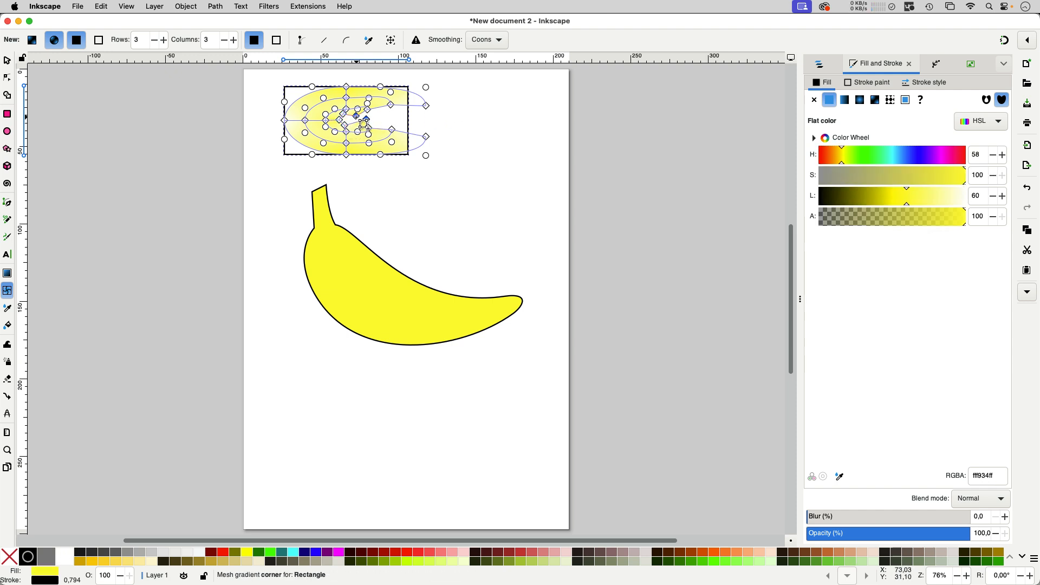
# Check the separated seam nodes of the rectangle's mesh individually, and deselect the rectangle to view the opened gradient.
pyautogui.click(427, 107)
pyautogui.click(426, 137)
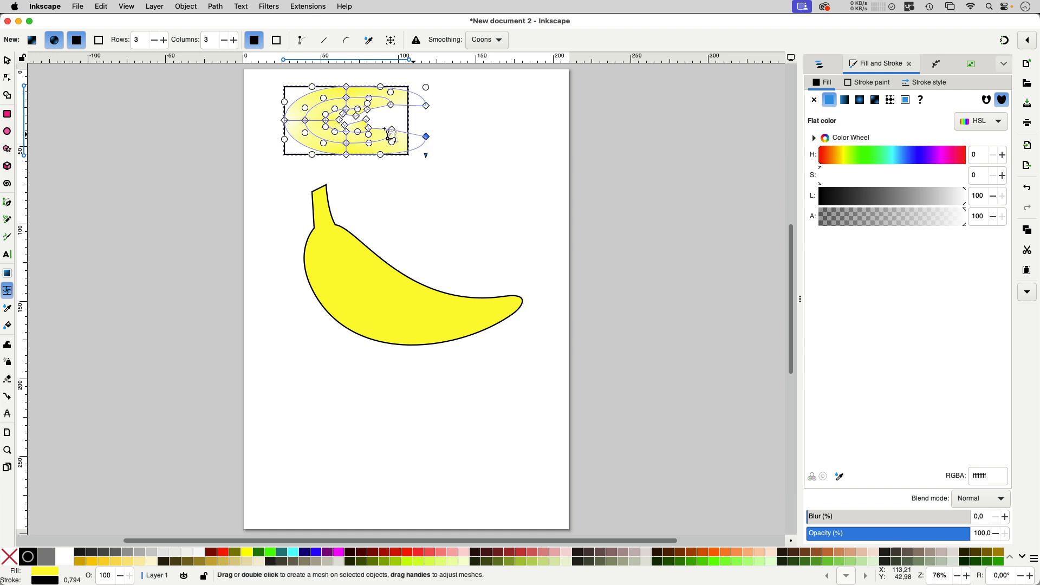
pyautogui.click(366, 119)
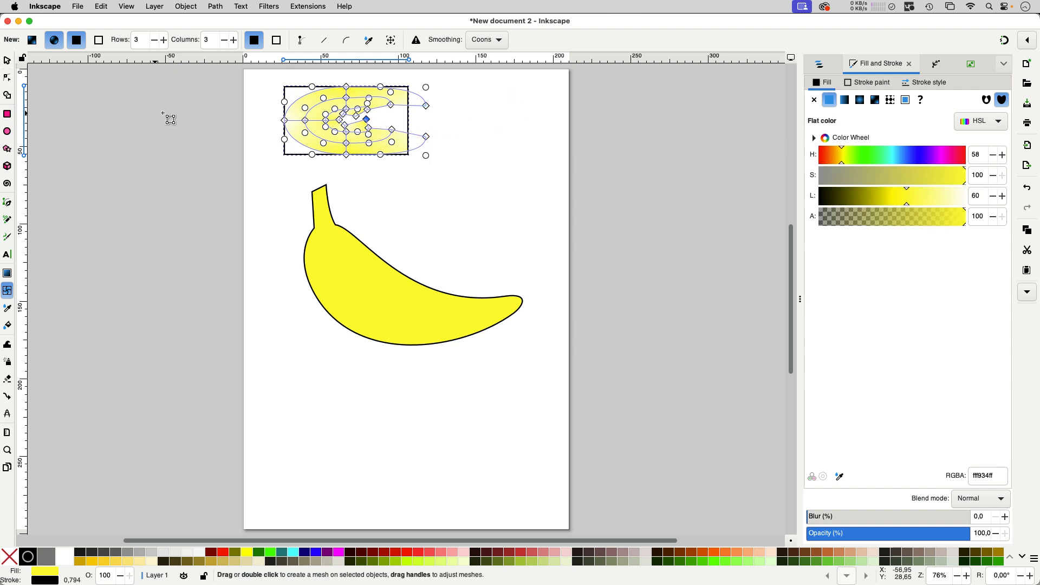
pyautogui.click(8, 61)
pyautogui.click(231, 112)
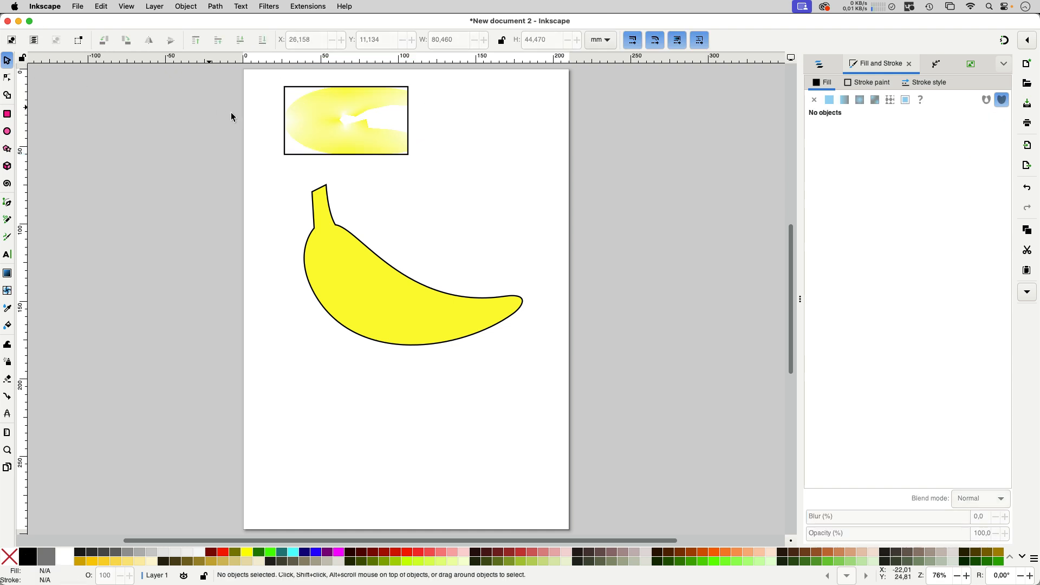
# Round the mesh-filled rectangle's corners fully into a pill shape with the Node tool, and deselect it.
pyautogui.click(324, 155)
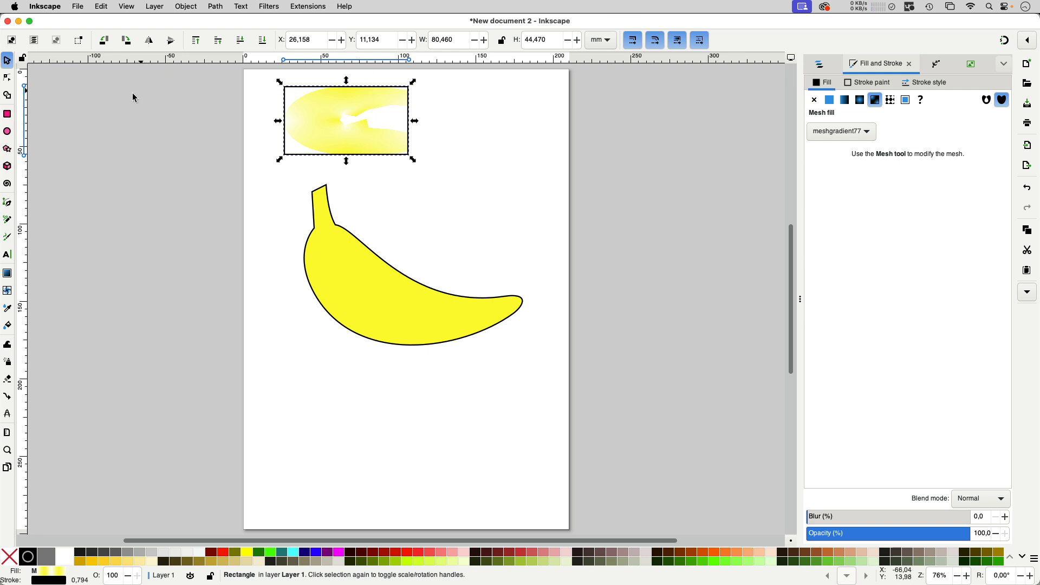
pyautogui.click(8, 78)
pyautogui.moveTo(409, 86); pyautogui.dragTo(395, 121)
pyautogui.press('Escape')
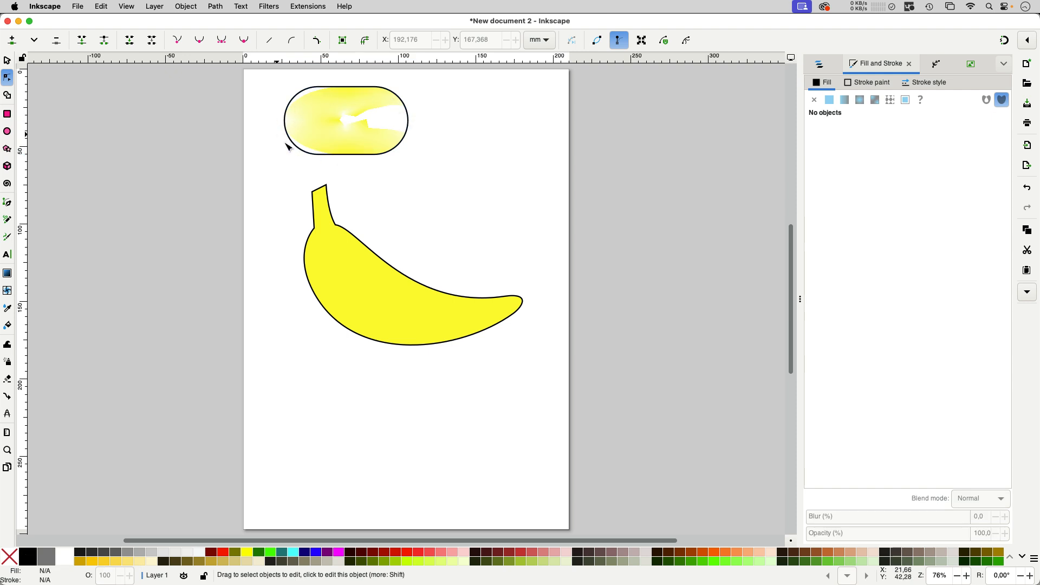
pyautogui.press('s')
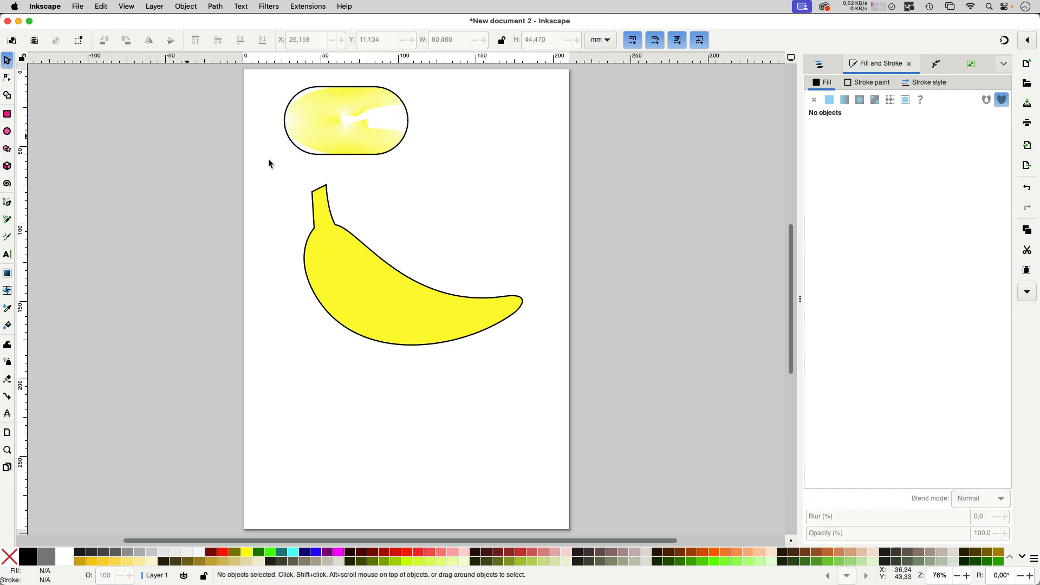
# Apply a regular mesh gradient fill with 3 rows and 3 columns to the banana.
pyautogui.click(368, 298)
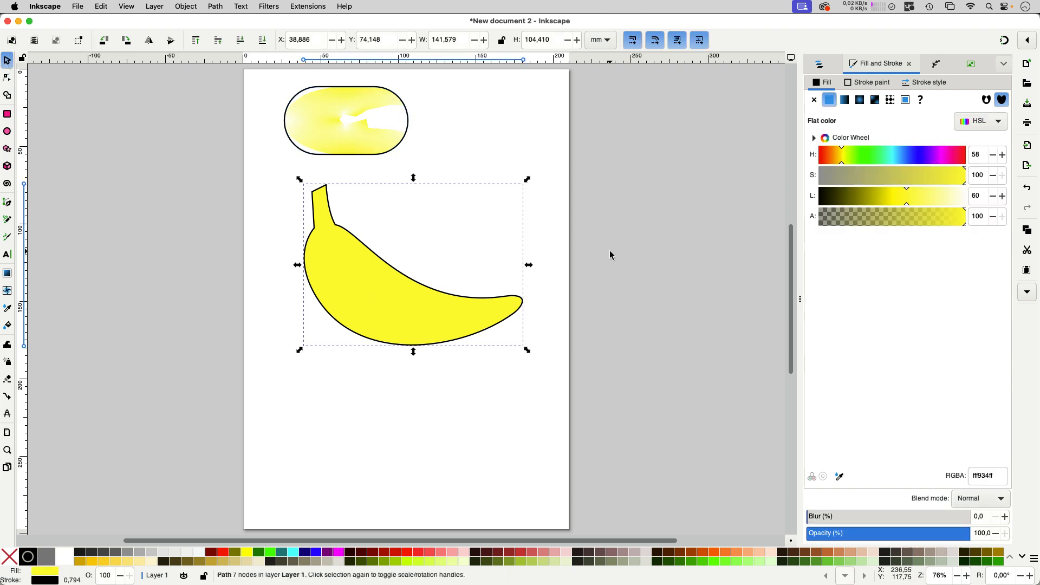
pyautogui.click(11, 296)
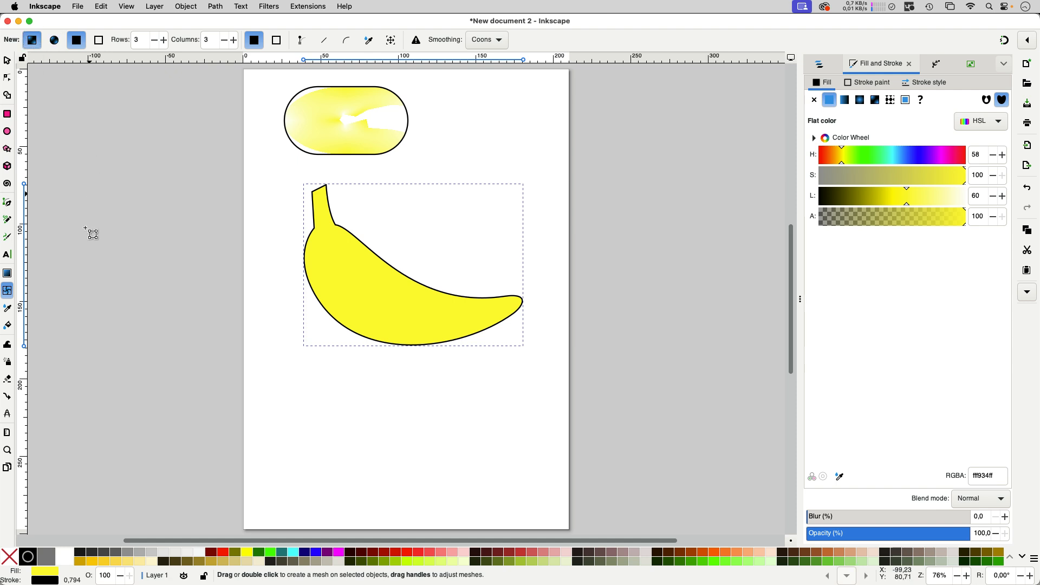
pyautogui.click(875, 100)
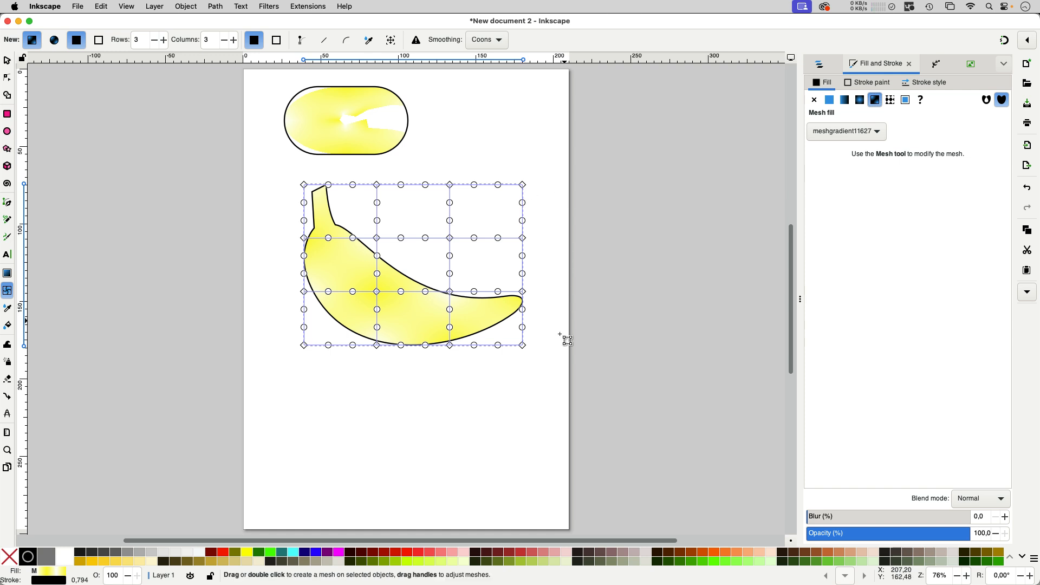
# Move the mesh nodes around the banana's tip closer to its outline, and shift the two lower interior nodes downward.
pyautogui.click(523, 346)
pyautogui.moveTo(523, 346); pyautogui.dragTo(533, 315)
pyautogui.moveTo(523, 238); pyautogui.dragTo(516, 277)
pyautogui.moveTo(523, 185); pyautogui.dragTo(515, 254)
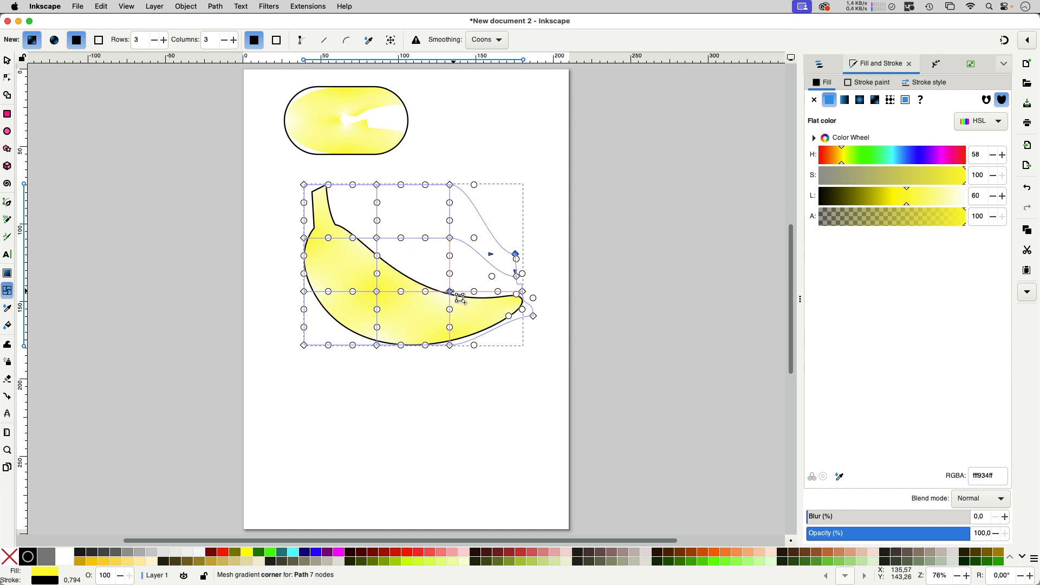
pyautogui.moveTo(450, 293); pyautogui.dragTo(450, 322)
pyautogui.moveTo(376, 293); pyautogui.dragTo(376, 305)
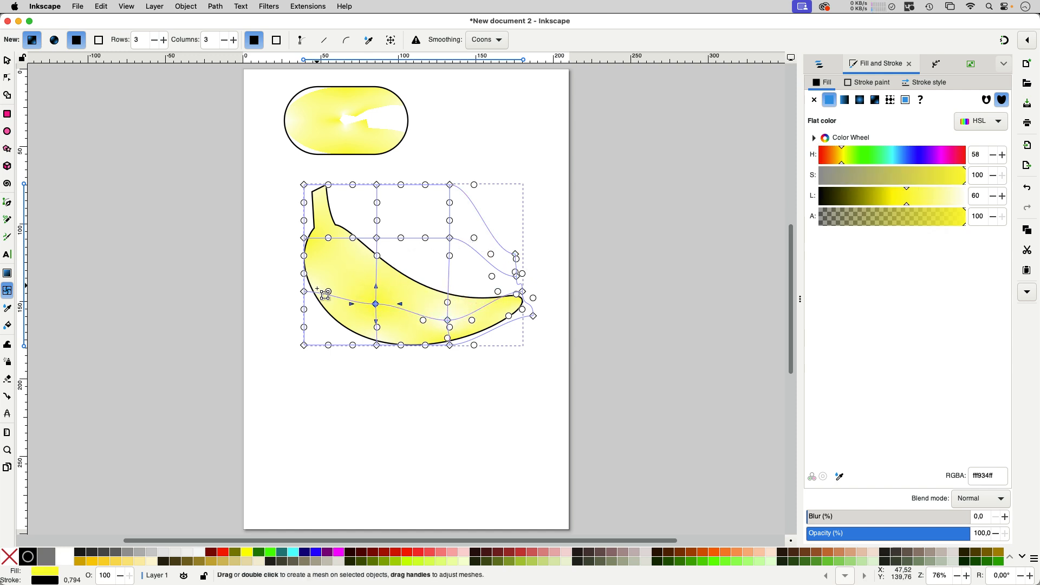
# Gather the mesh's outer nodes around the end of the banana's stem, and place a lower-edge node beside its outer curve.
pyautogui.click(304, 345)
pyautogui.moveTo(304, 345); pyautogui.dragTo(273, 239)
pyautogui.moveTo(304, 238); pyautogui.dragTo(339, 165)
pyautogui.moveTo(281, 191); pyautogui.dragTo(320, 175)
pyautogui.moveTo(274, 239); pyautogui.dragTo(302, 184)
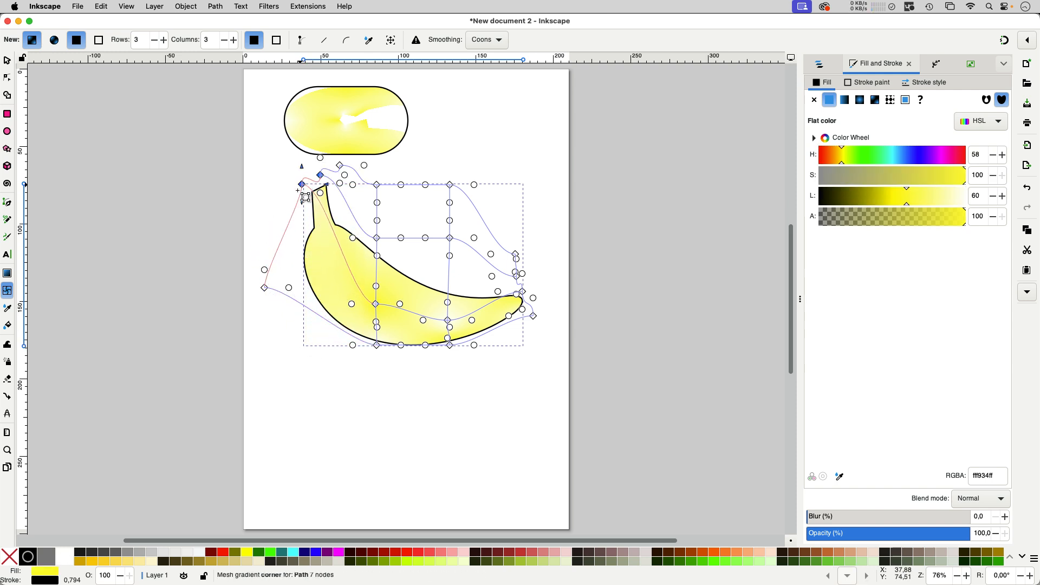
pyautogui.moveTo(265, 288); pyautogui.dragTo(281, 202)
pyautogui.moveTo(377, 345); pyautogui.dragTo(305, 331)
pyautogui.moveTo(267, 284); pyautogui.dragTo(280, 241)
# Reposition the mesh nodes along the banana's lower curve and at its tip to follow the body's bend.
pyautogui.moveTo(450, 345); pyautogui.dragTo(401, 357)
pyautogui.moveTo(448, 321); pyautogui.dragTo(331, 281)
pyautogui.moveTo(413, 326); pyautogui.dragTo(414, 332)
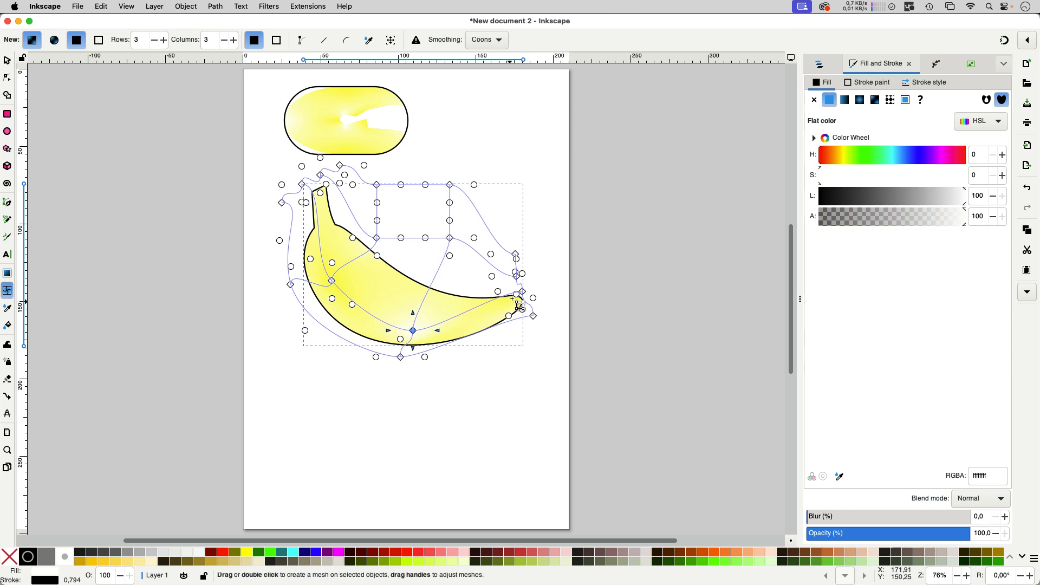
pyautogui.moveTo(524, 291); pyautogui.dragTo(529, 302)
# Bring the upper mesh nodes down along the banana's inner curve, and place the interior nodes along its body.
pyautogui.moveTo(450, 238); pyautogui.dragTo(430, 297)
pyautogui.moveTo(377, 237); pyautogui.dragTo(374, 247)
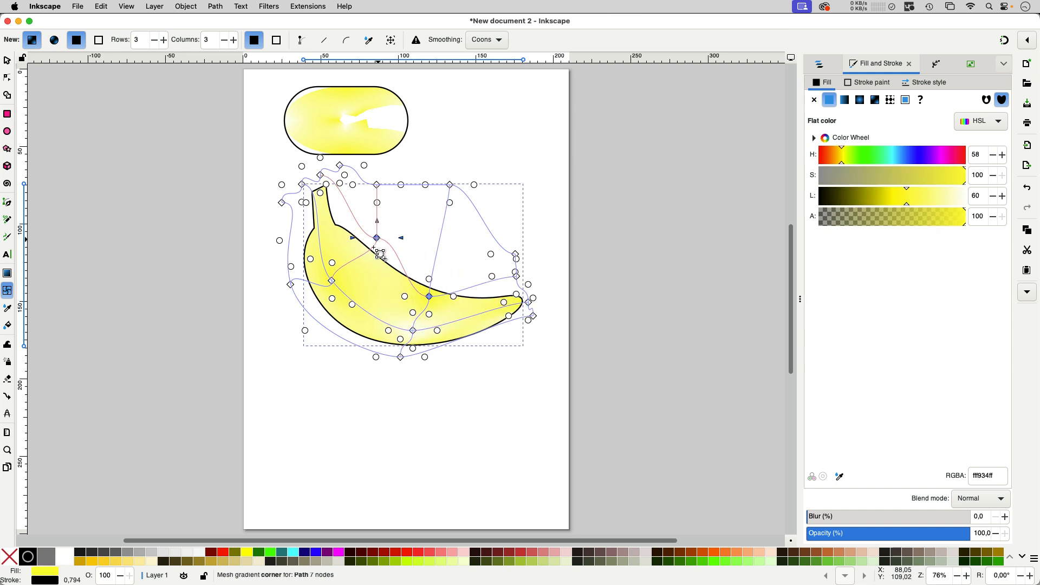
pyautogui.moveTo(373, 248); pyautogui.dragTo(359, 261)
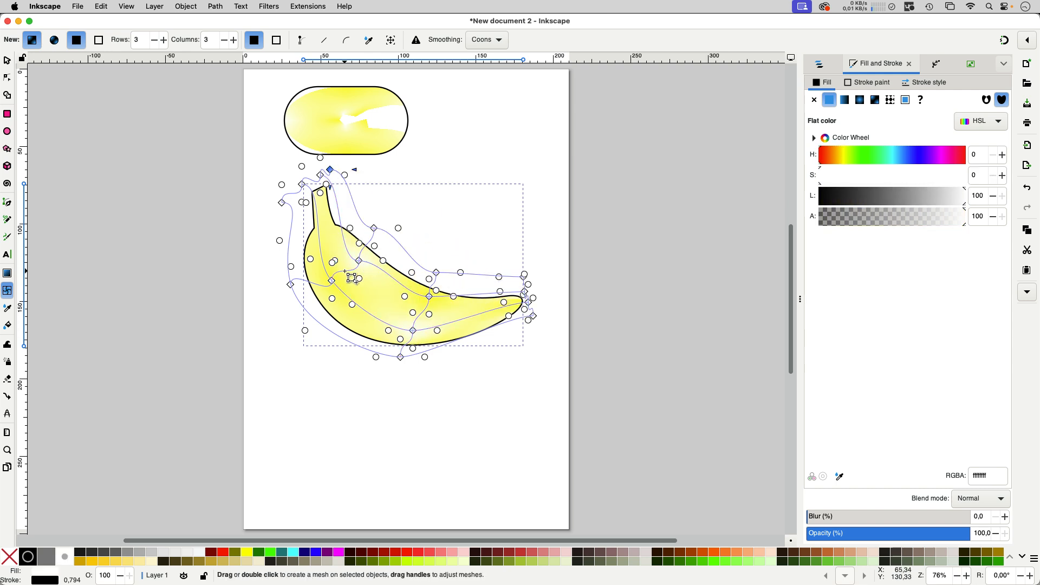
pyautogui.moveTo(429, 297); pyautogui.dragTo(426, 306)
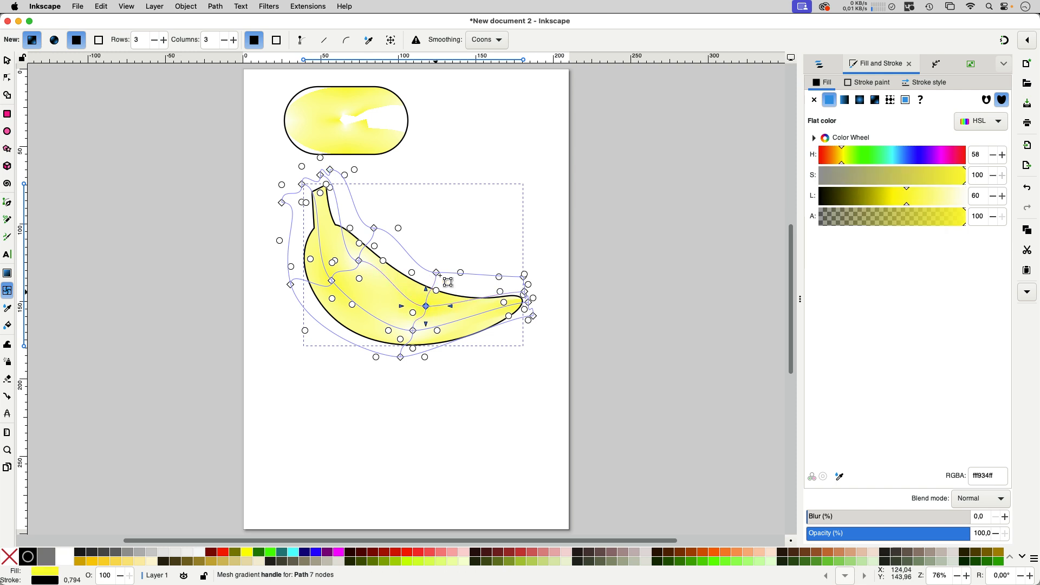
pyautogui.moveTo(359, 260); pyautogui.dragTo(328, 271)
# Add extra lengthwise mesh lines through the banana by splitting the crossing mesh lines between existing rows.
pyautogui.click(341, 273)
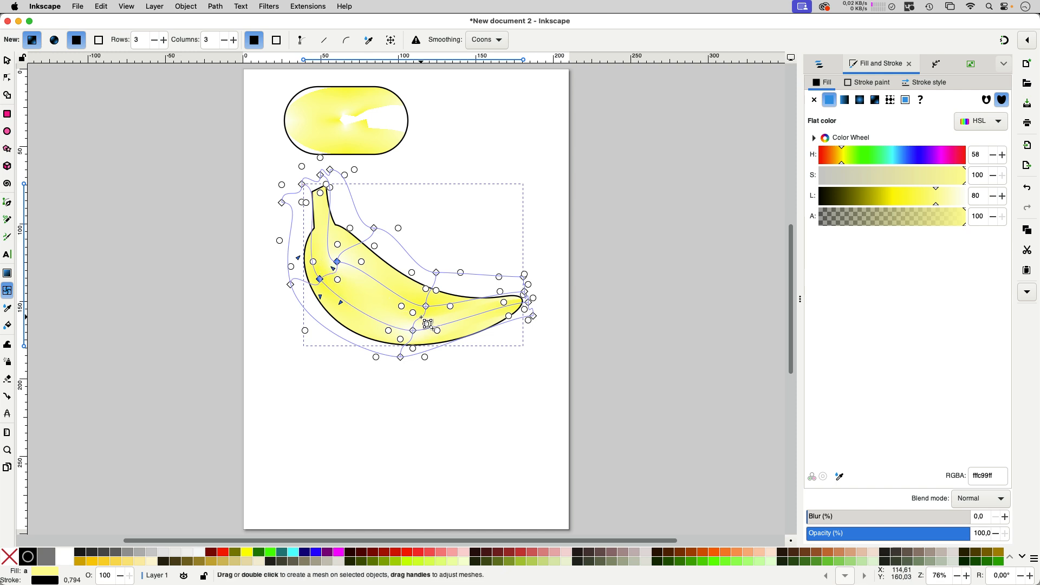
pyautogui.doubleClick(428, 324)
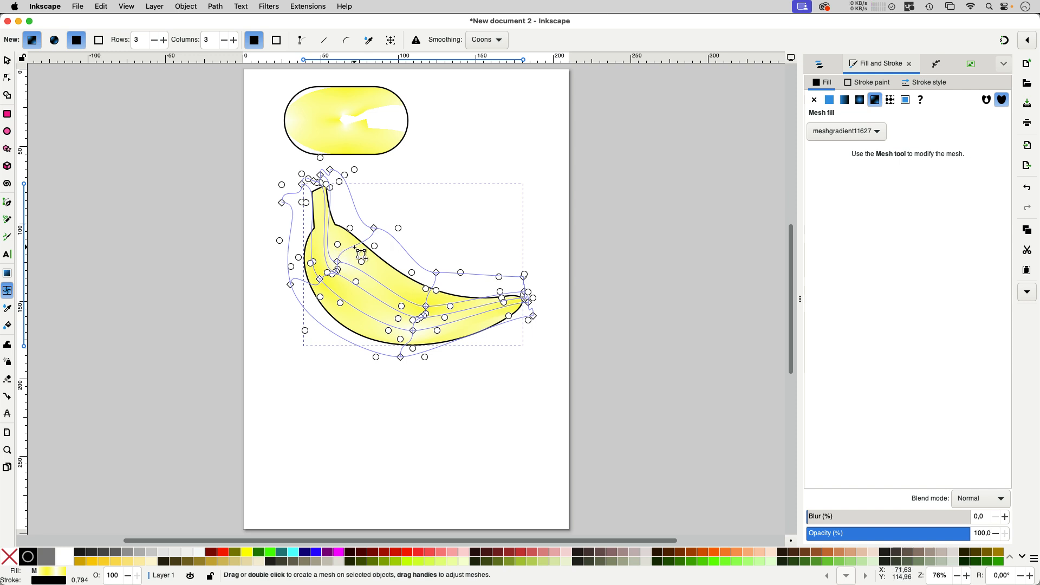
pyautogui.doubleClick(354, 246)
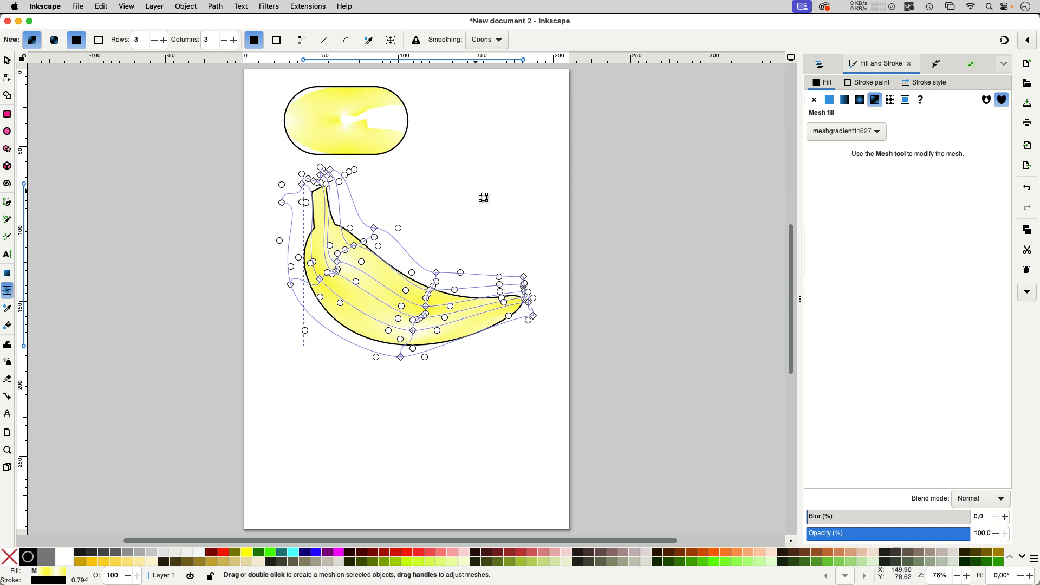
# Switch to the Banana clipped.svg document and examine the mesh nodes and lines that shade its banana.
pyautogui.click(126, 7)
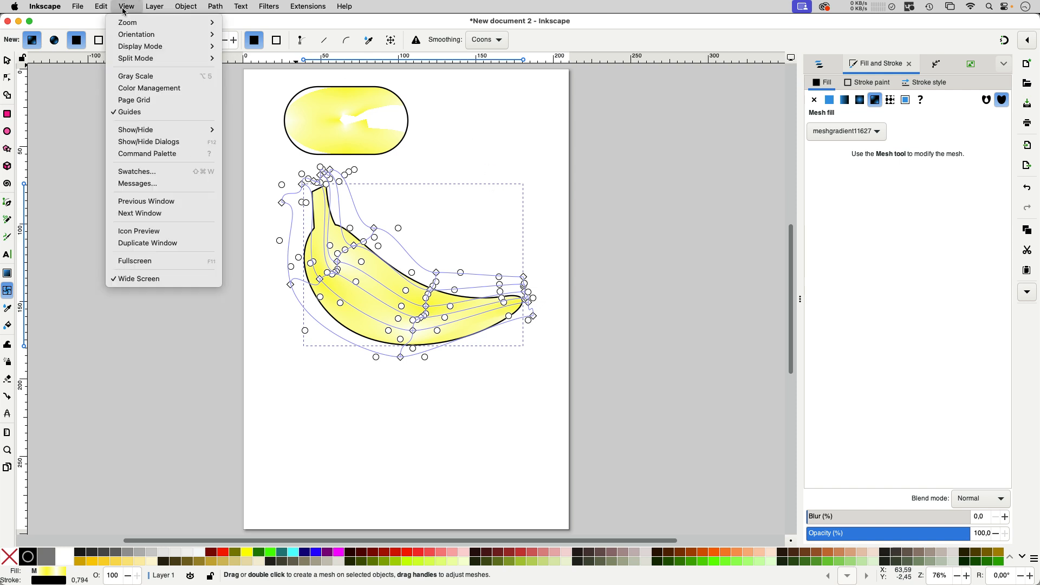
pyautogui.click(163, 202)
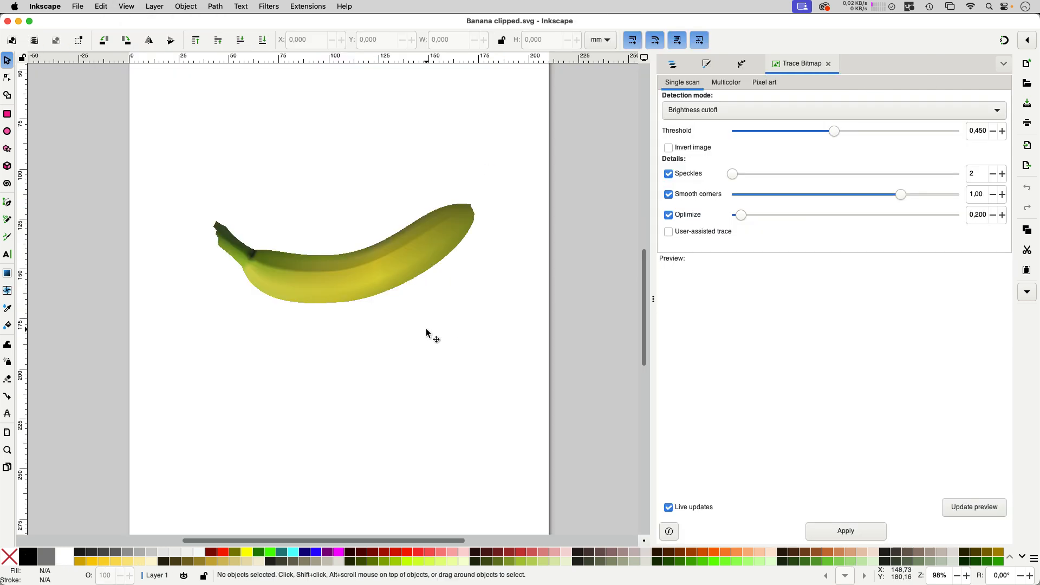
pyautogui.click(401, 268)
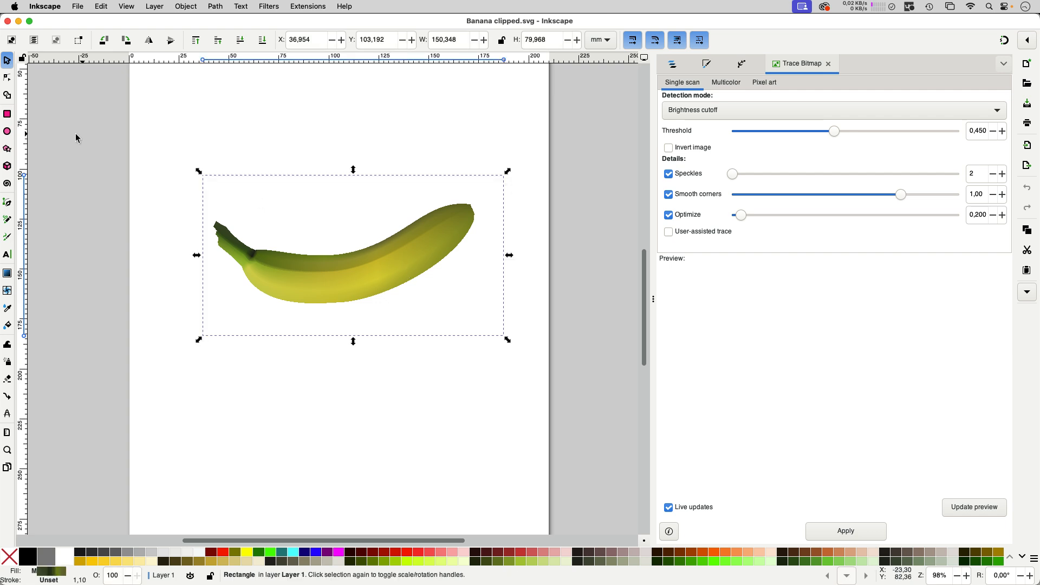
pyautogui.click(8, 291)
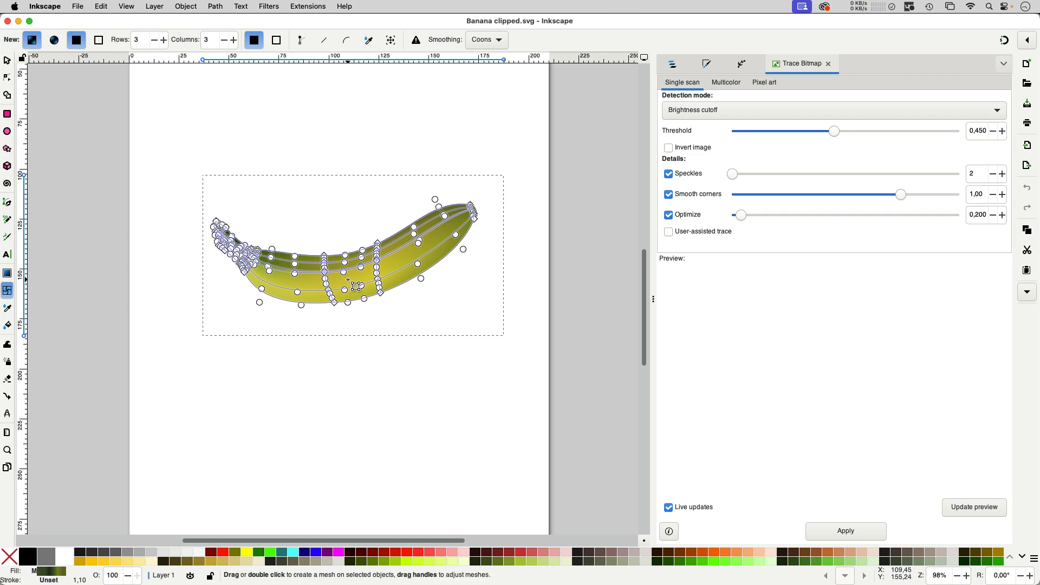
pyautogui.scroll(2, 356, 287)
pyautogui.scroll(5, 291, 281)
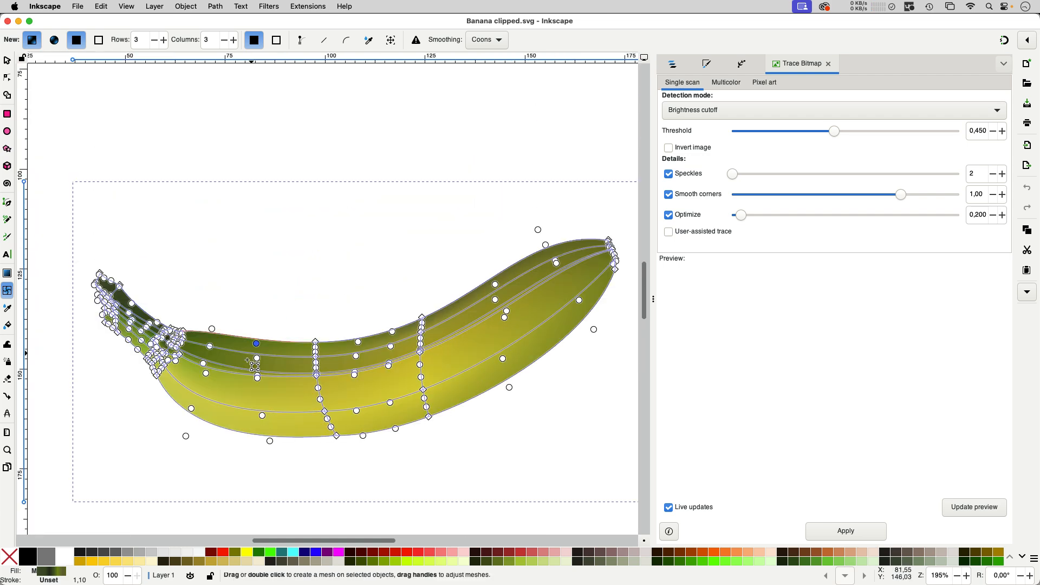
pyautogui.click(316, 375)
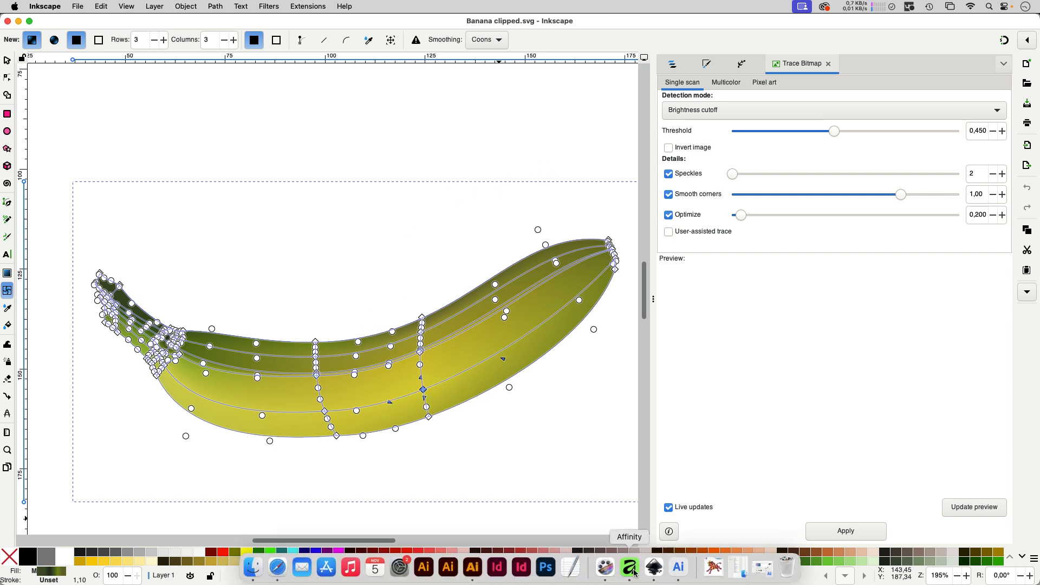
# Switch to Affinity, move the yellow banana curve toward the page's left side, and give it a Mesh fill.
pyautogui.click(630, 568)
pyautogui.press('v')
pyautogui.click(374, 303)
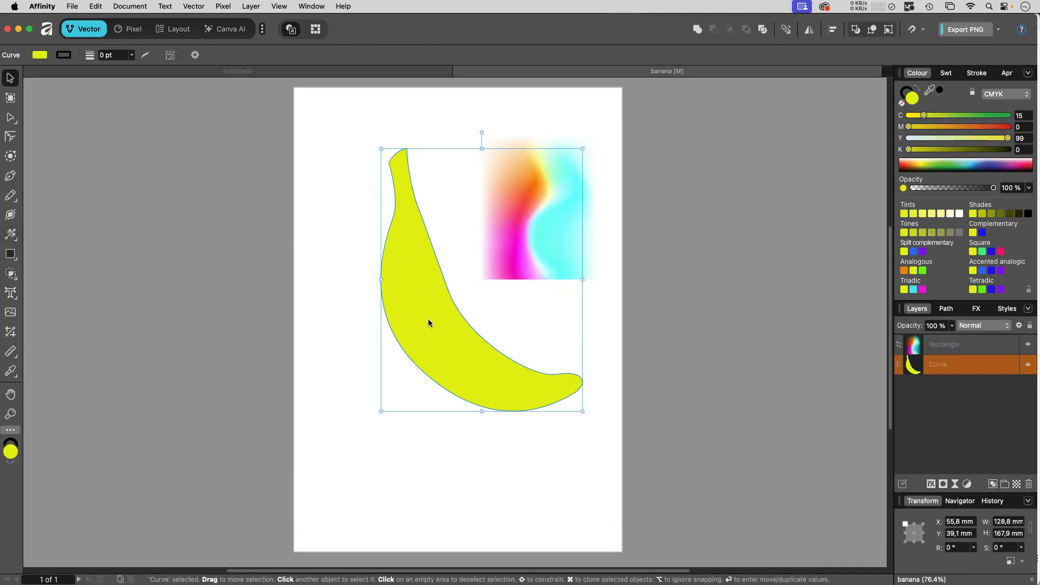
pyautogui.click(11, 234)
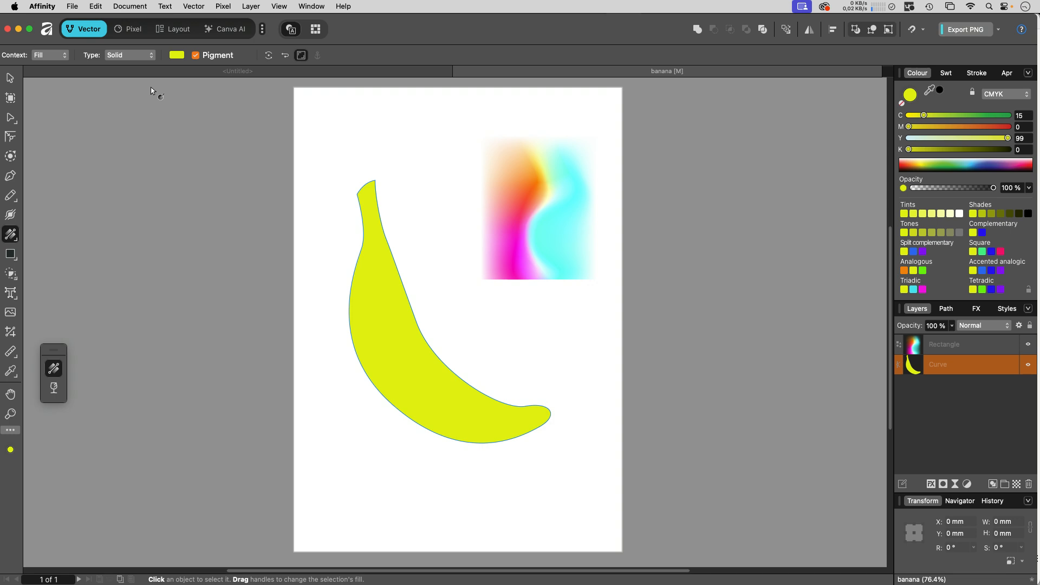
pyautogui.click(139, 56)
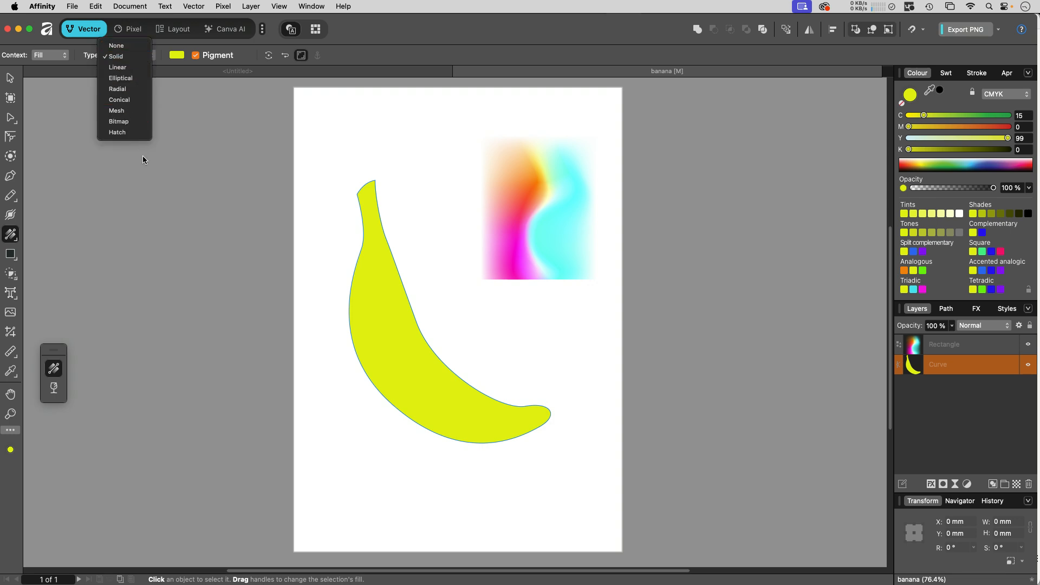
pyautogui.click(130, 113)
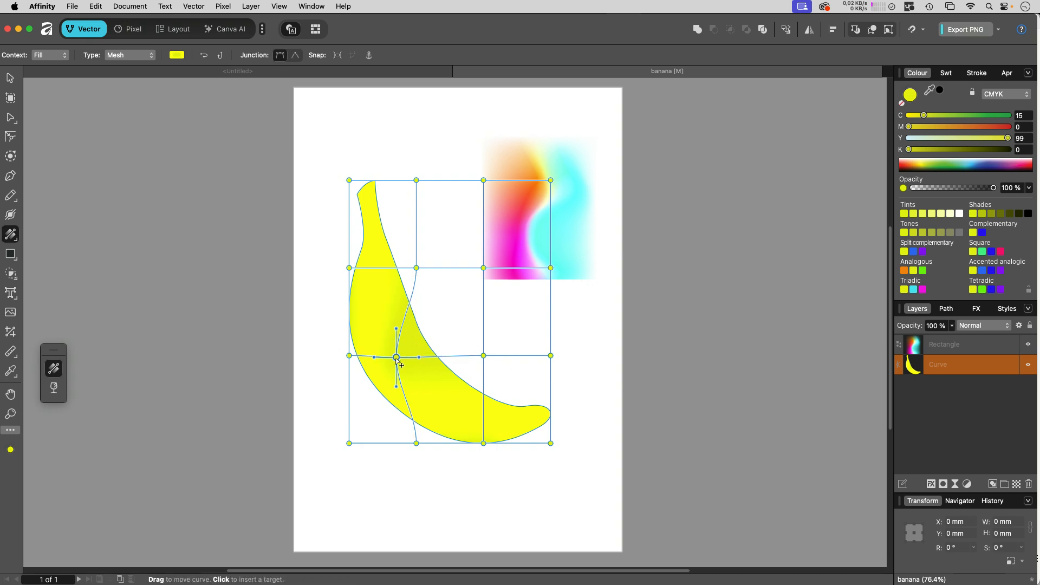
# Colour the lower-left inner mesh node red with 85 magenta, and move neighbouring inner nodes inward toward the banana's body.
pyautogui.moveTo(959, 131); pyautogui.dragTo(1000, 131)
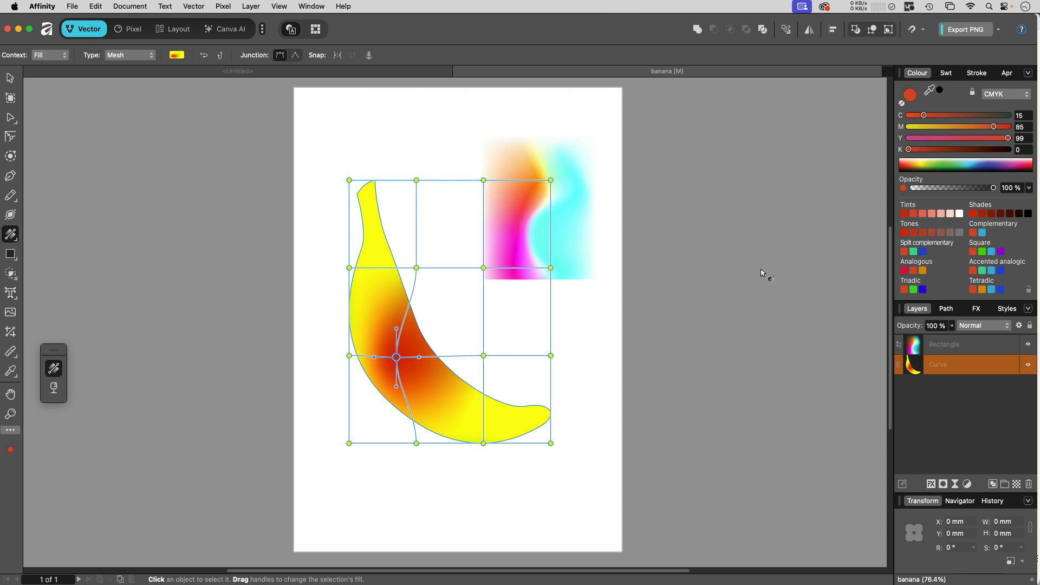
pyautogui.moveTo(484, 356); pyautogui.dragTo(427, 357)
pyautogui.moveTo(483, 267); pyautogui.dragTo(378, 273)
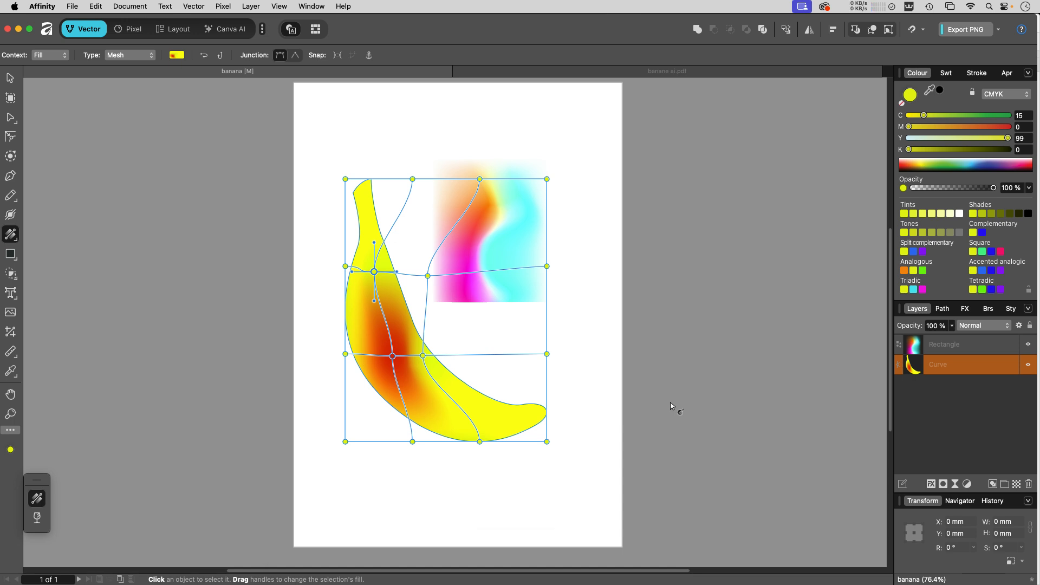
# Switch to Illustrator, save the open banana document as banane ai.pdf without Preserve Illustrator Editing Capabilities, and close it.
pyautogui.click(514, 569)
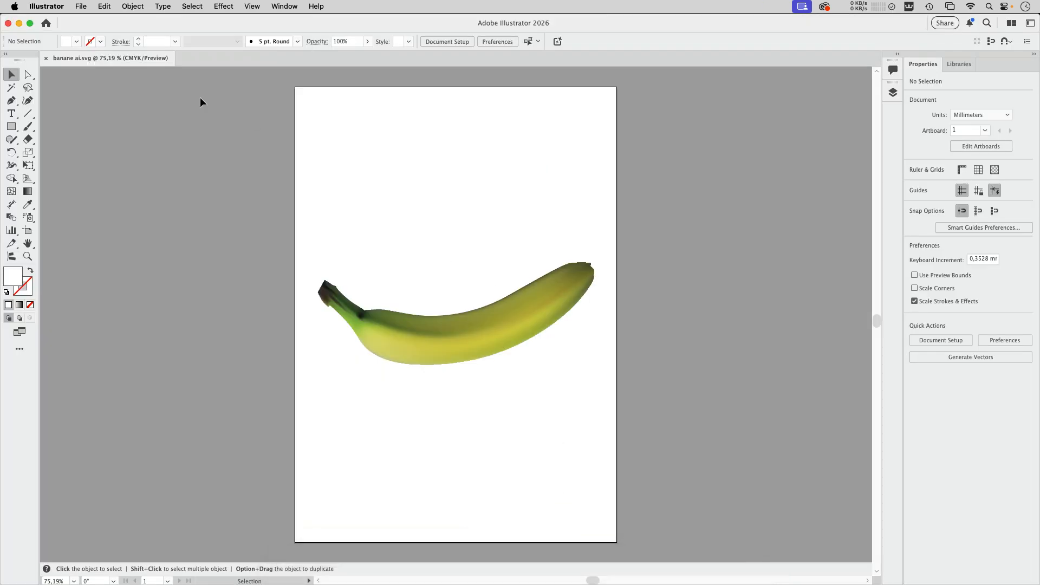
pyautogui.click(81, 7)
pyautogui.click(93, 123)
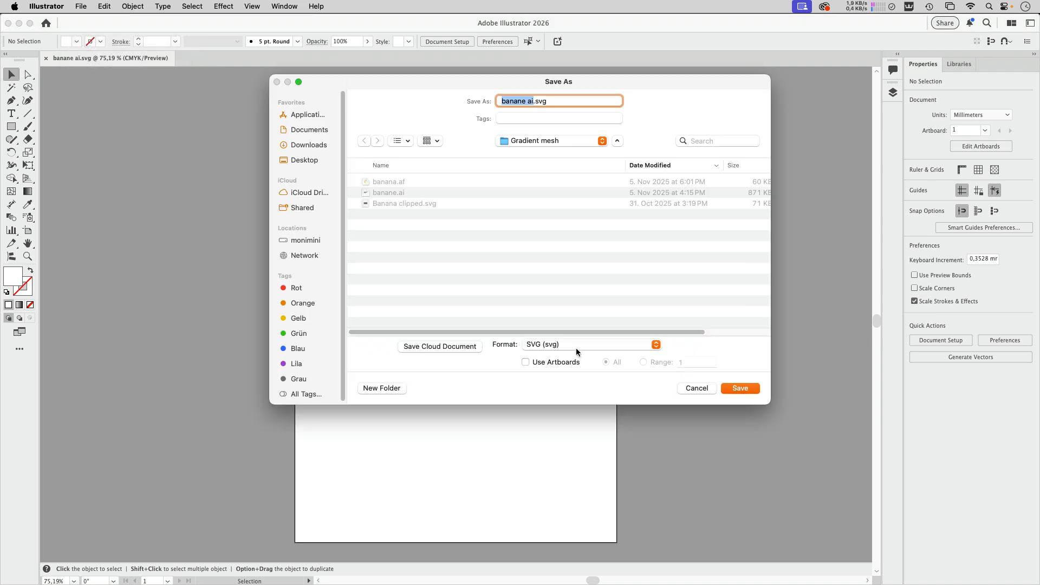
pyautogui.click(576, 347)
pyautogui.click(553, 320)
pyautogui.click(740, 388)
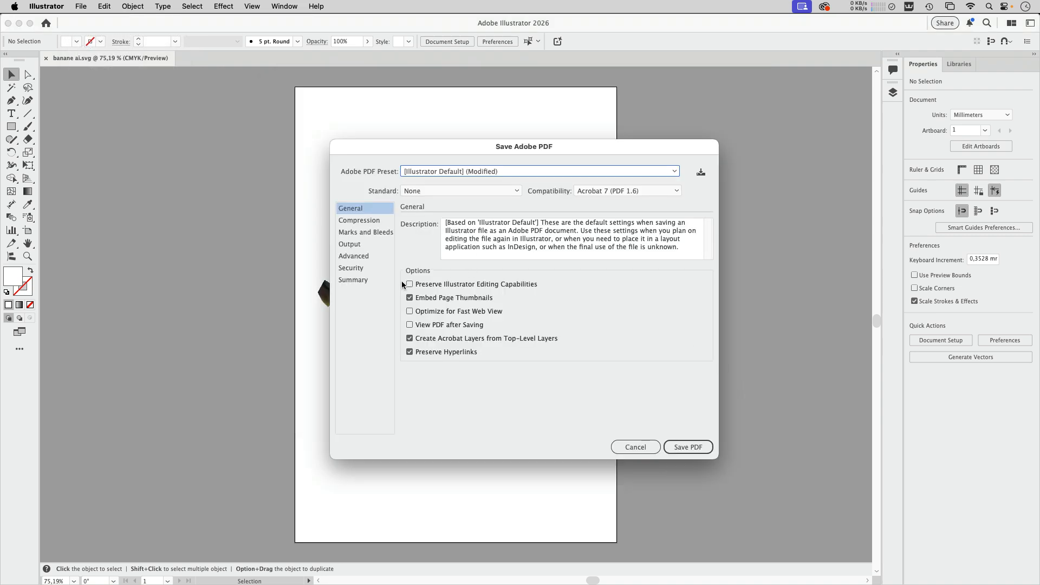
pyautogui.click(410, 284)
pyautogui.click(694, 448)
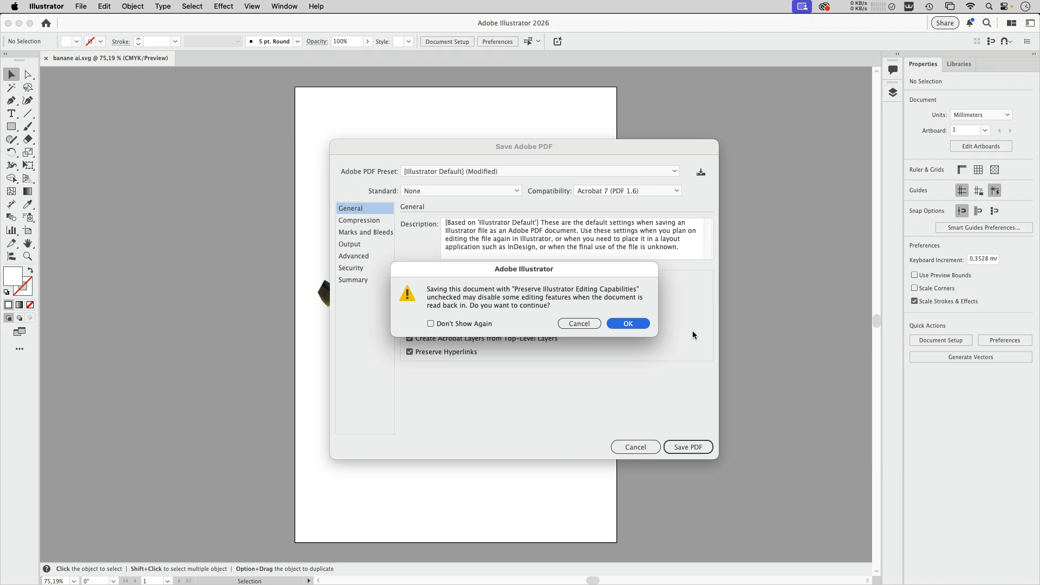
pyautogui.click(629, 324)
pyautogui.click(46, 58)
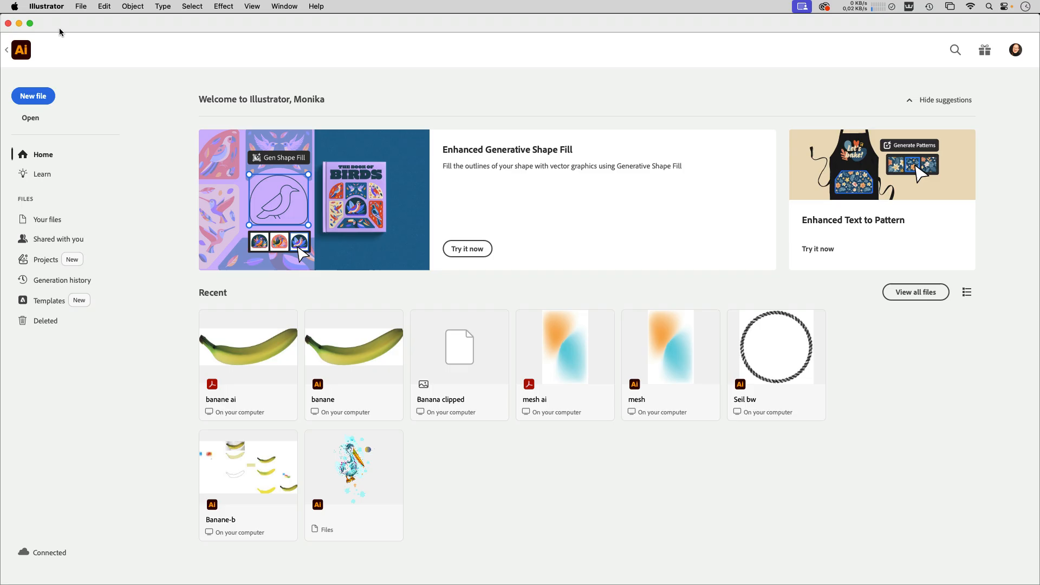
# Open the recent file banane.ai and save it in EPS format under the name banane ai.
pyautogui.click(360, 360)
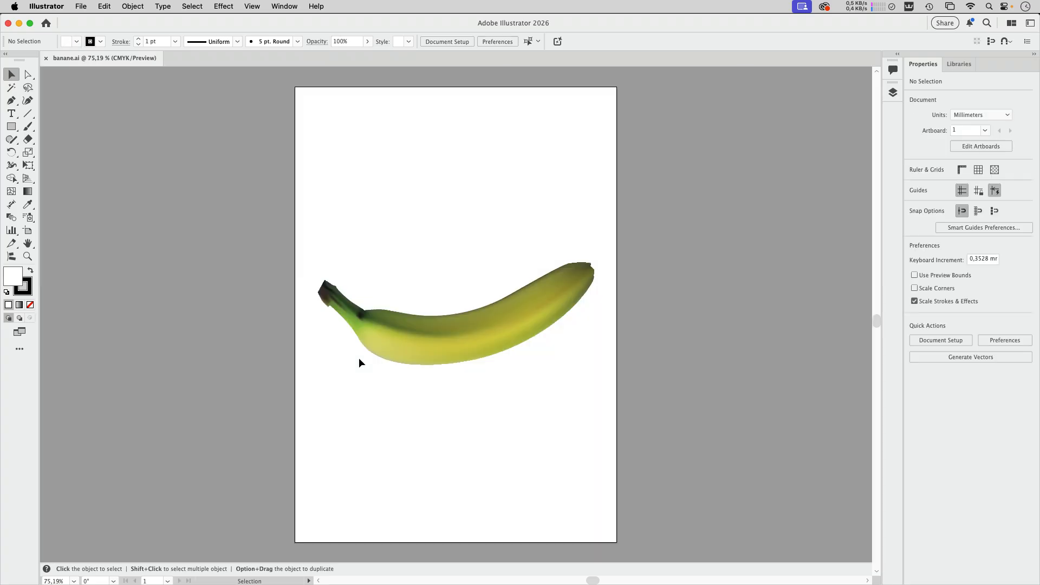
pyautogui.click(80, 6)
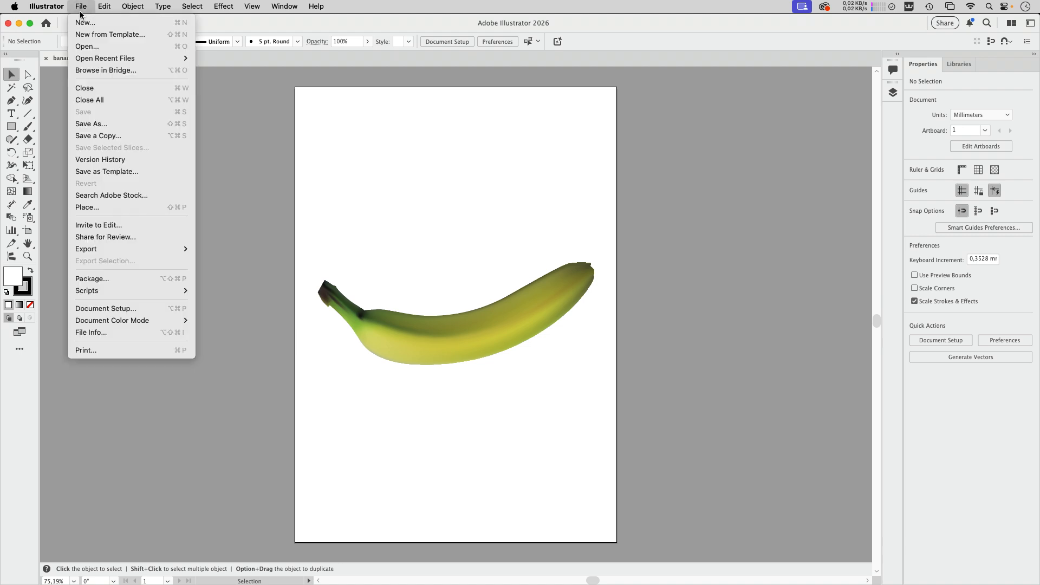
pyautogui.click(107, 125)
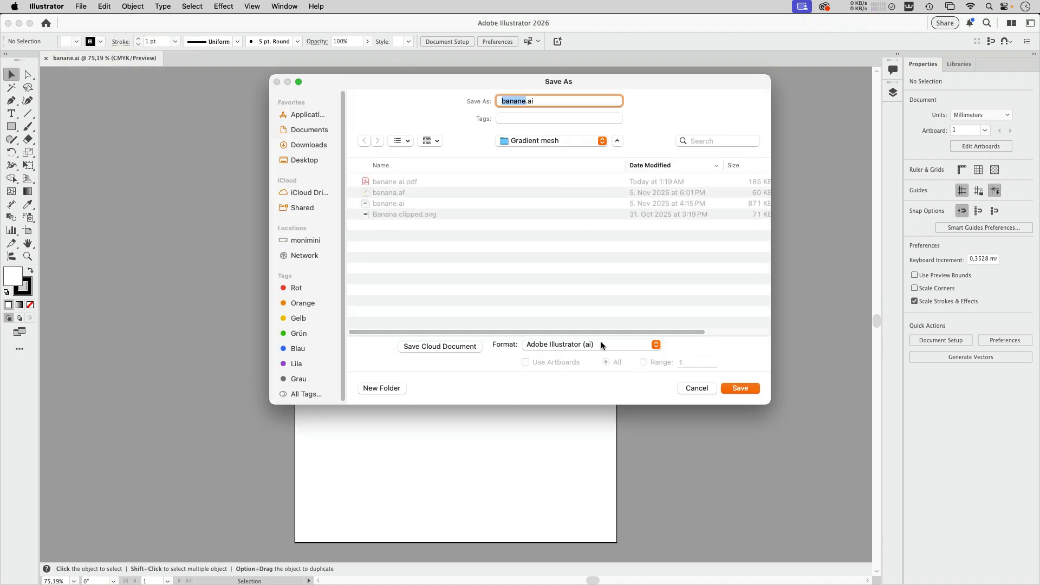
pyautogui.click(601, 346)
pyautogui.click(575, 357)
pyautogui.click(527, 103)
pyautogui.write('ai')
pyautogui.press('Return')
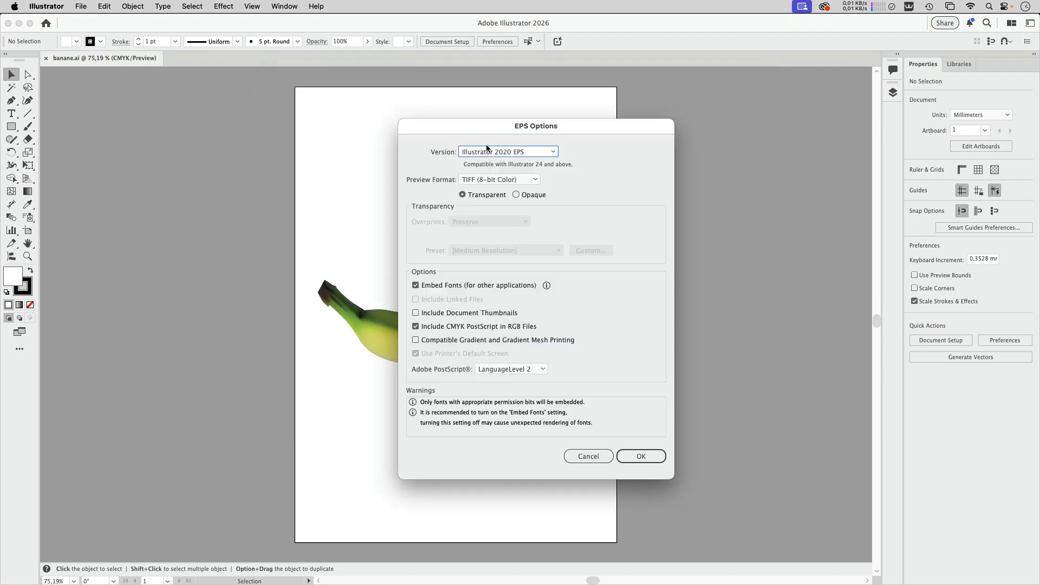
# Set the EPS version to Illustrator 8 EPS, finish saving despite the older format, and close the document.
pyautogui.click(490, 152)
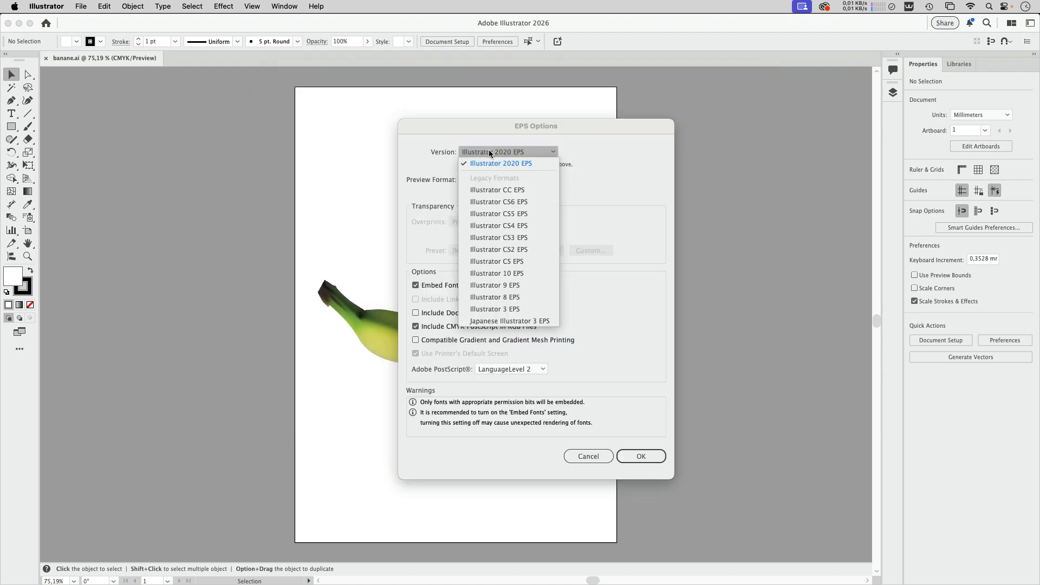
pyautogui.click(499, 297)
pyautogui.click(641, 445)
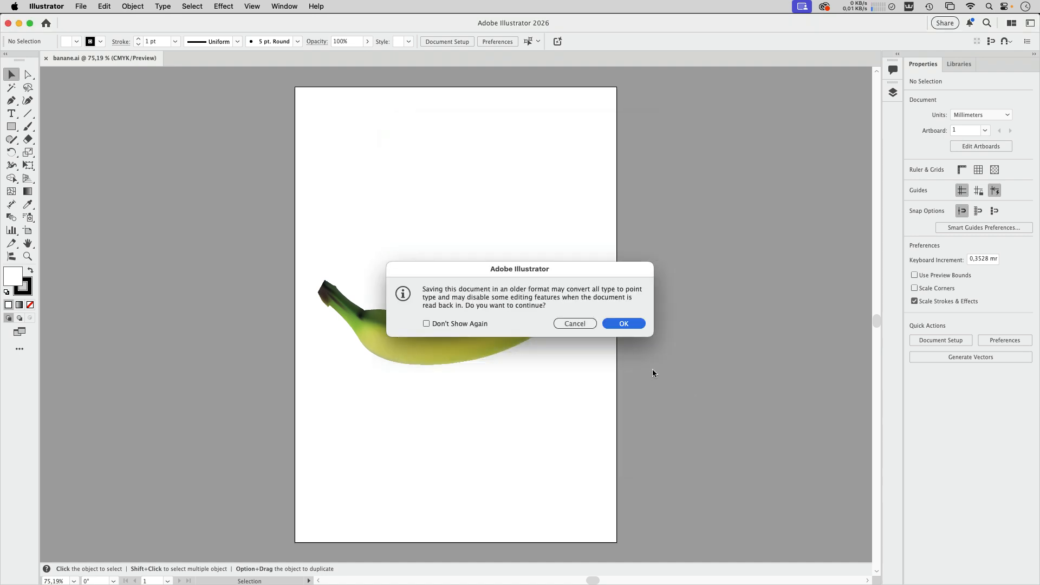
pyautogui.click(618, 324)
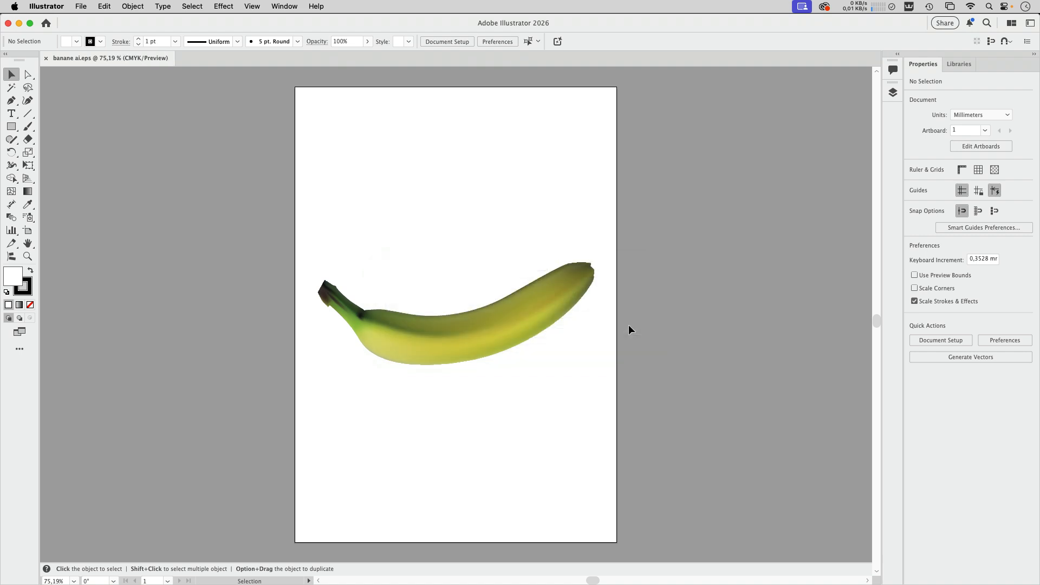
pyautogui.click(47, 61)
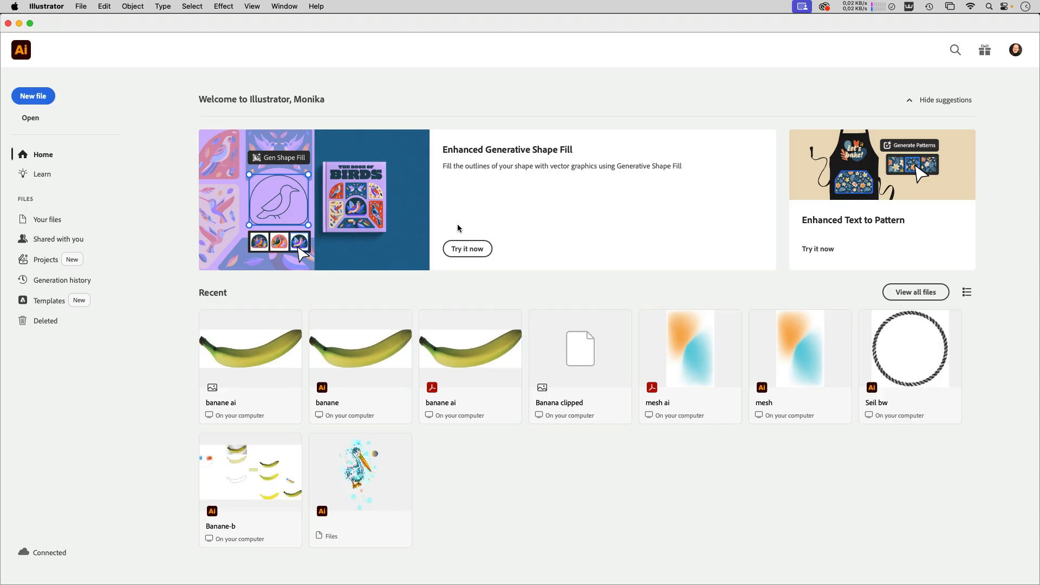
# Open banane ai.pdf from the Gradient mesh folder in Illustrator, accepting the reinterpreted PDF objects.
pyautogui.moveTo(601, 583)
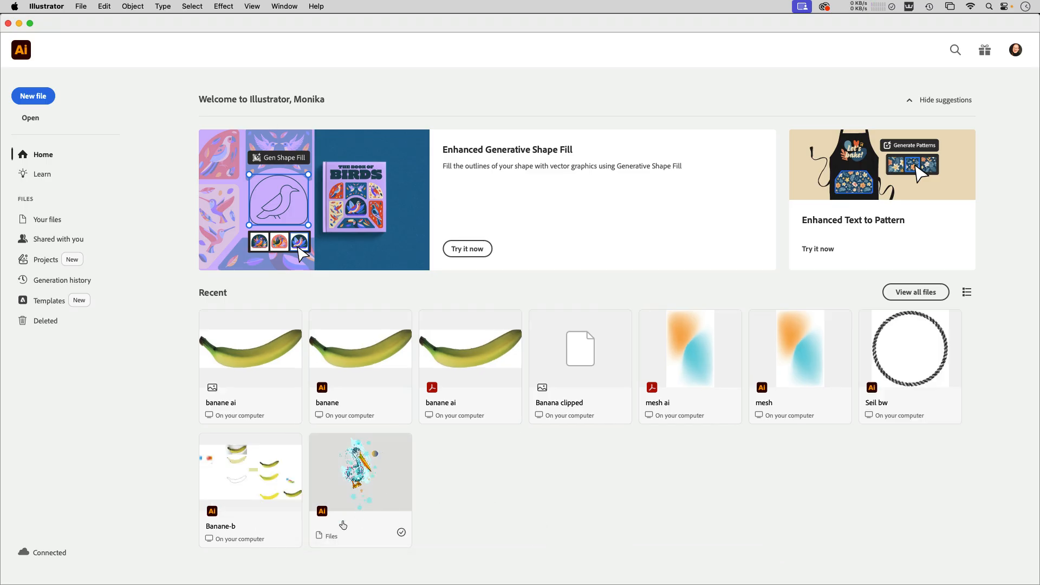
pyautogui.click(289, 567)
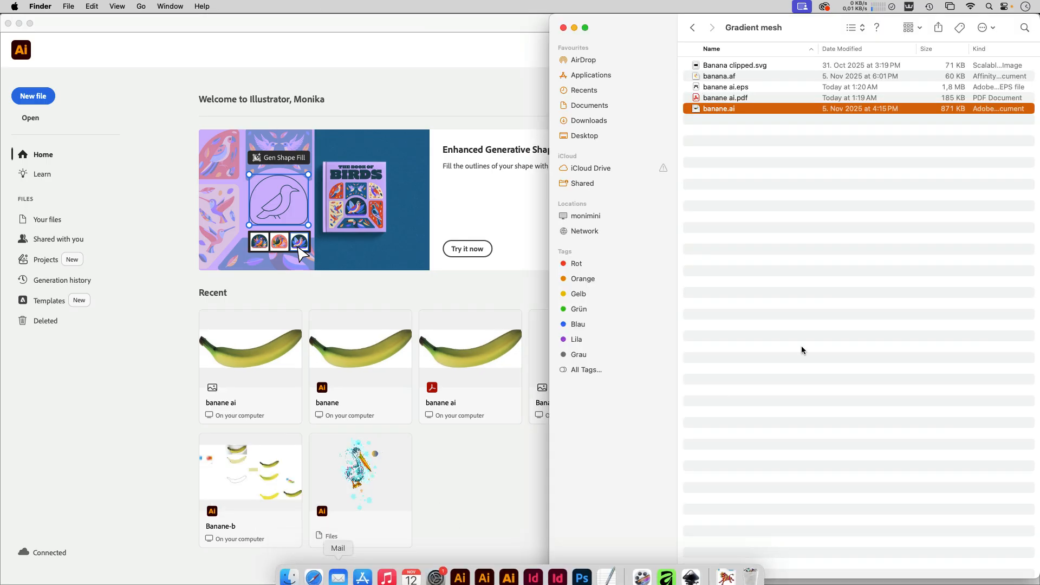
pyautogui.moveTo(725, 98); pyautogui.dragTo(569, 569)
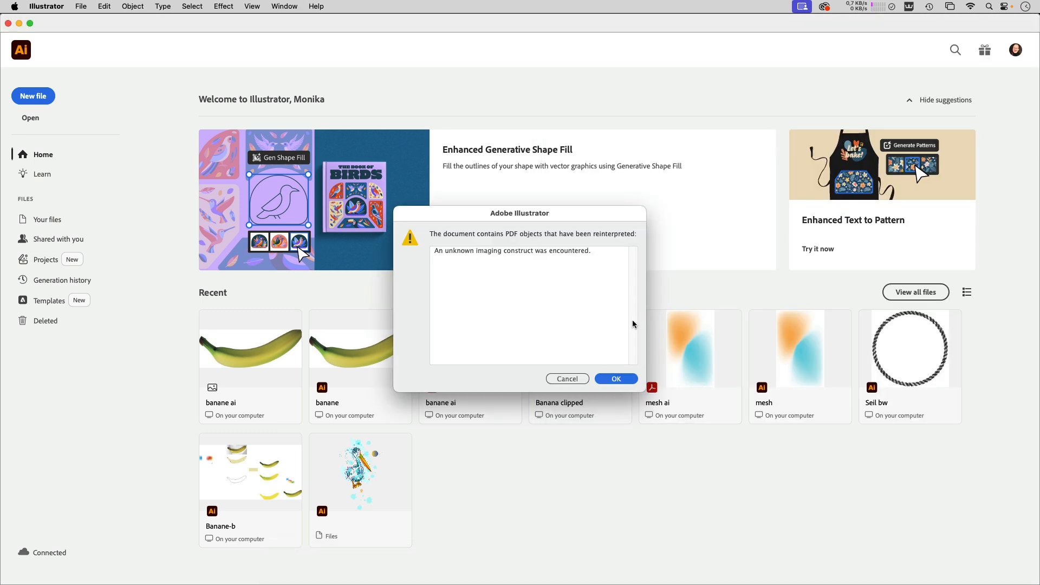
pyautogui.click(616, 379)
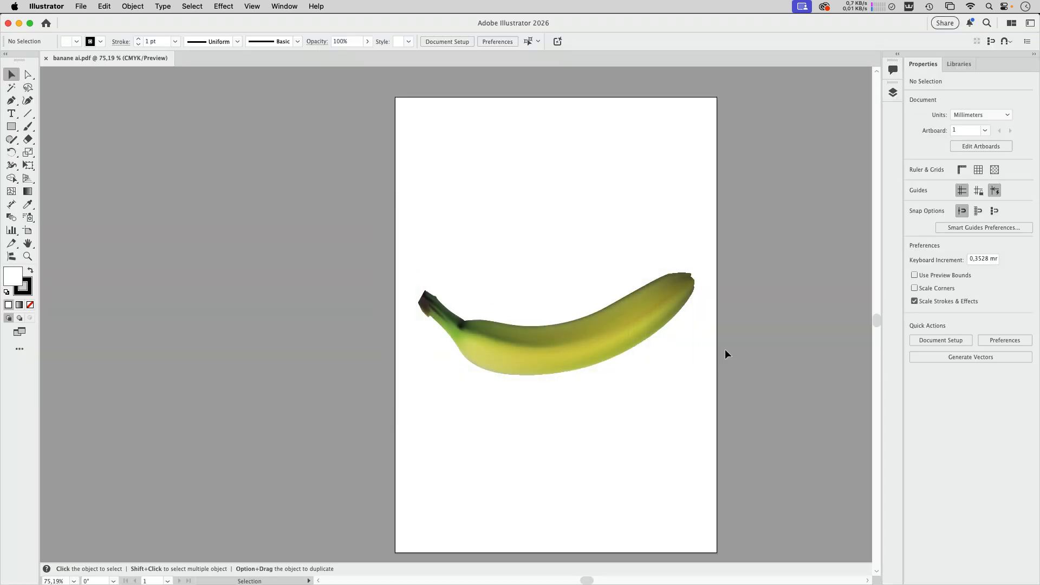
pyautogui.press('space')
pyautogui.moveTo(714, 356); pyautogui.dragTo(603, 356)
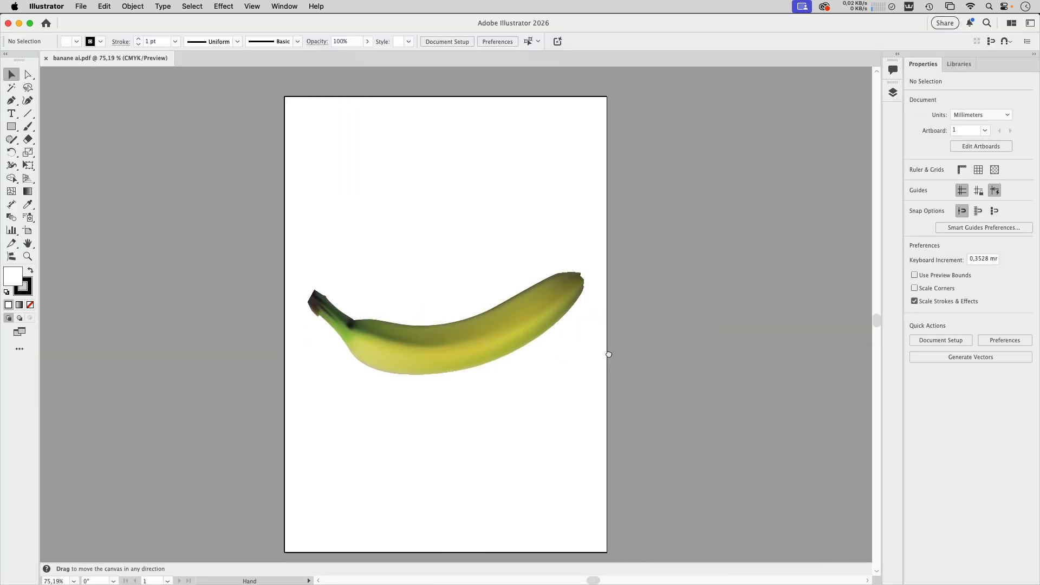
# Examine the layer structure of banane ai.pdf down to the clip group's artwork, then close the document.
pyautogui.click(894, 93)
pyautogui.click(712, 100)
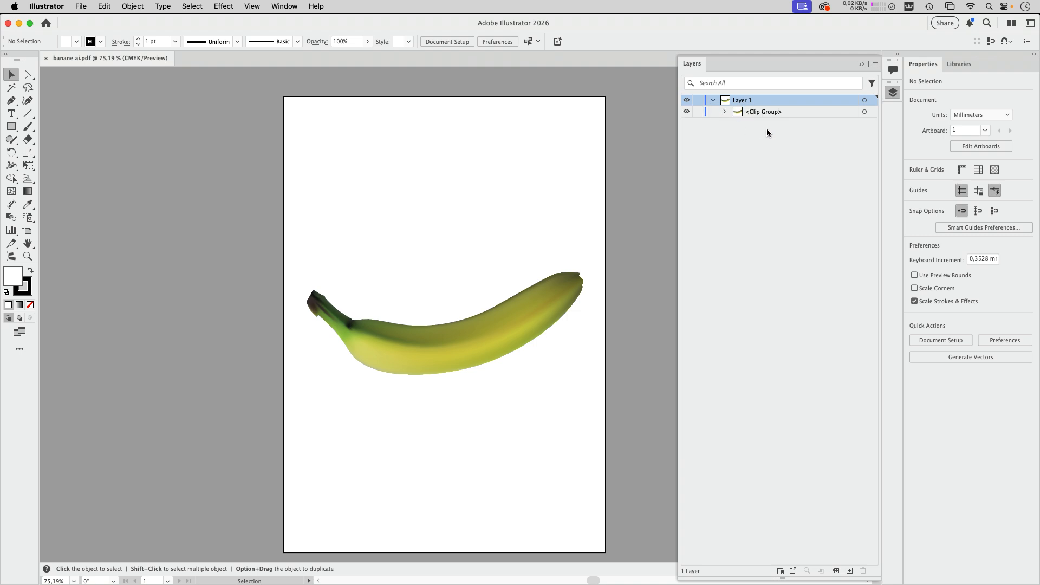
pyautogui.click(725, 111)
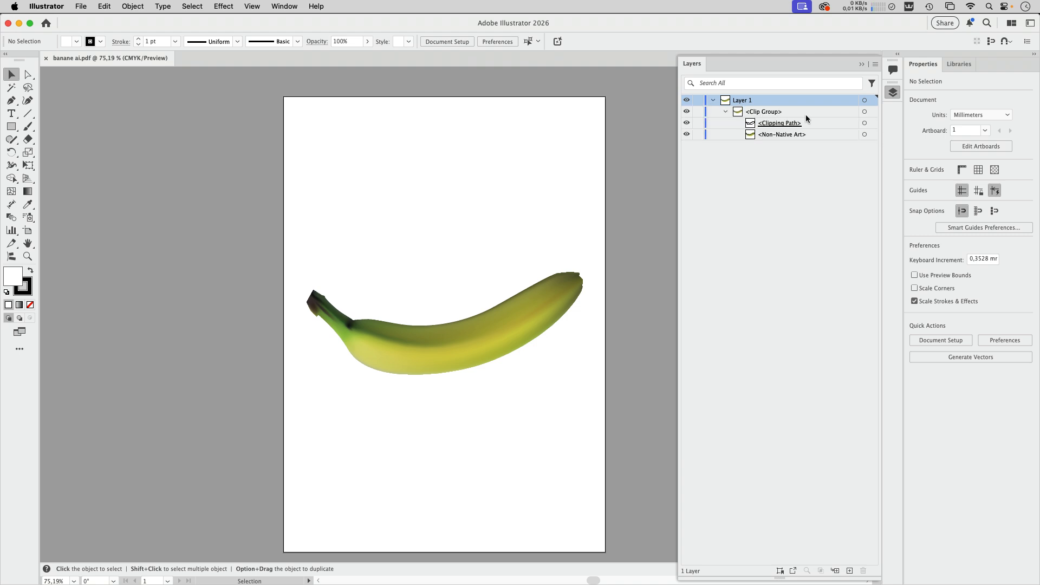
pyautogui.click(865, 134)
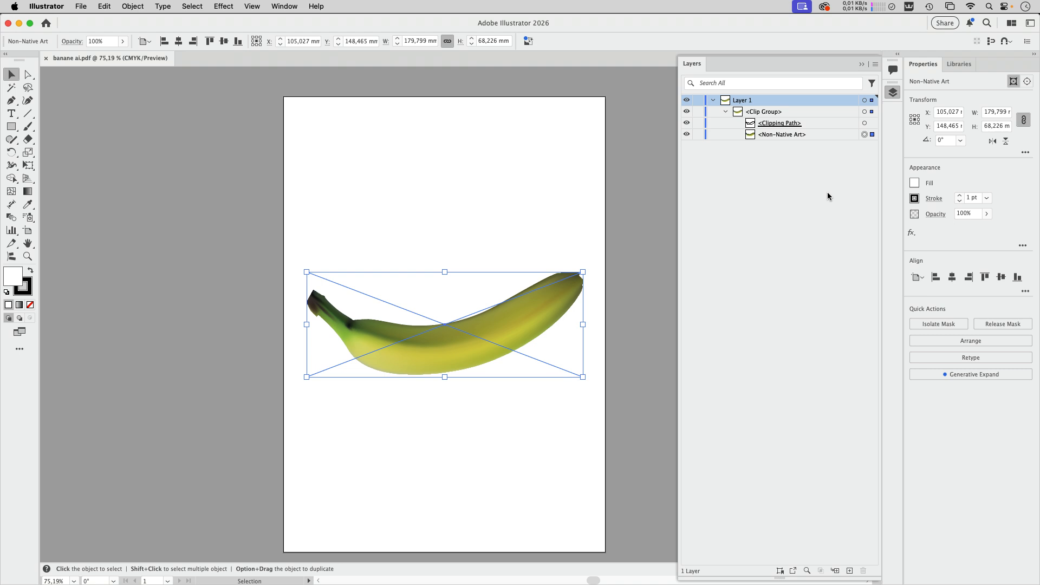
pyautogui.click(639, 244)
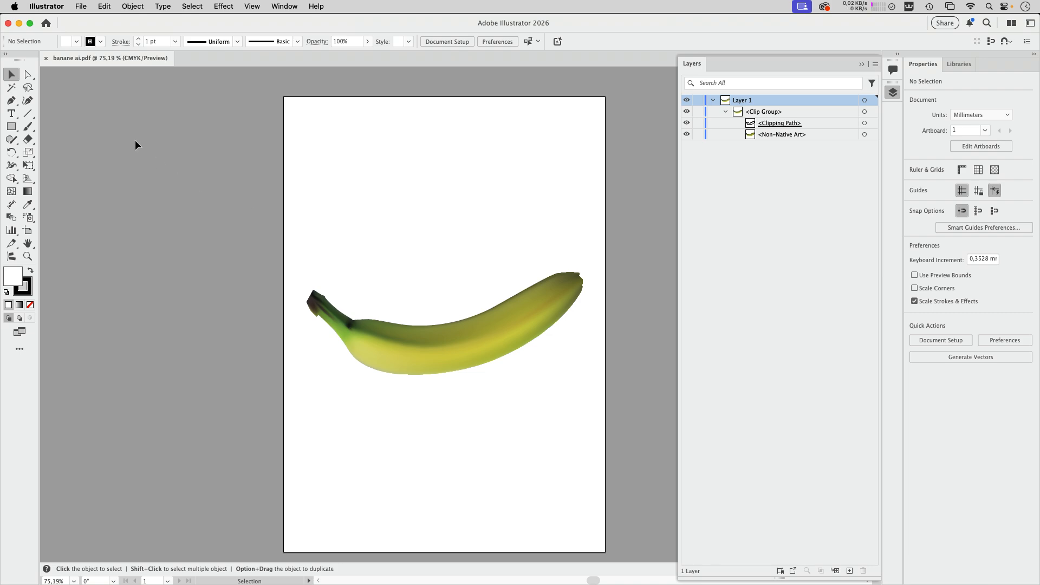
pyautogui.click(46, 59)
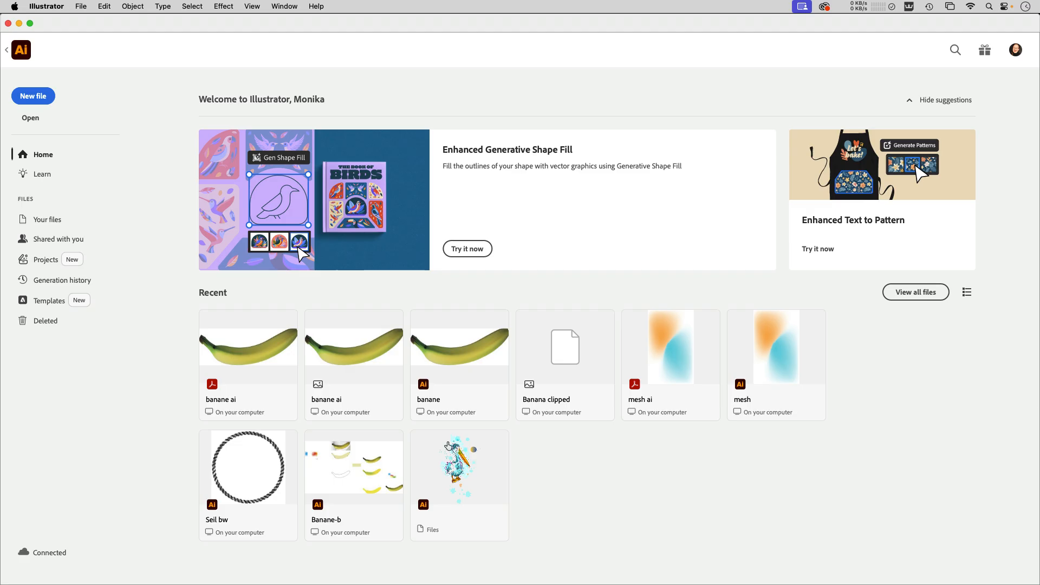
# Switch to Affinity and open banane ai.pdf from the Gradient mesh folder.
pyautogui.click(668, 570)
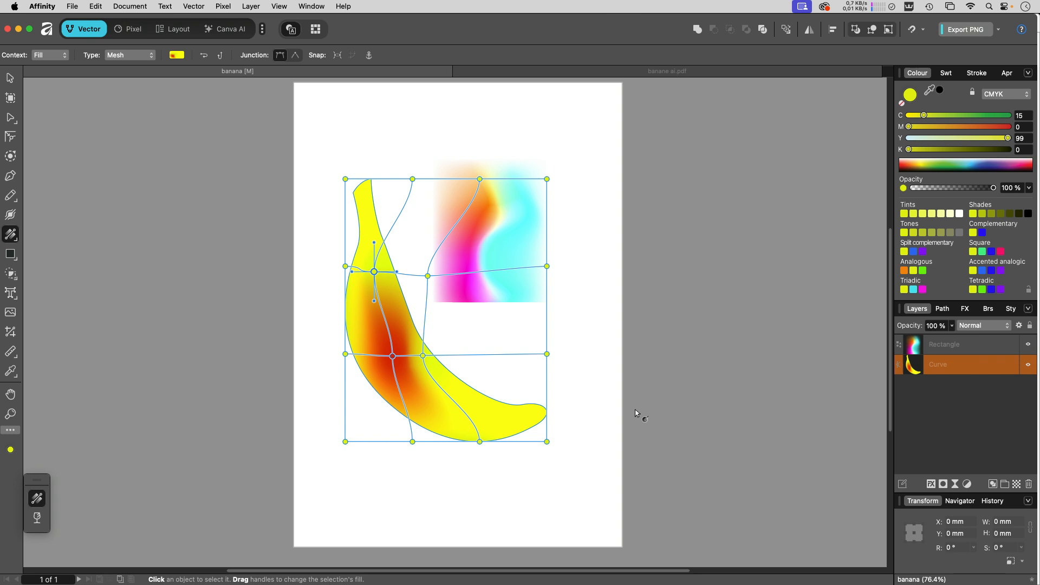
pyautogui.press('super+o')
pyautogui.click(439, 164)
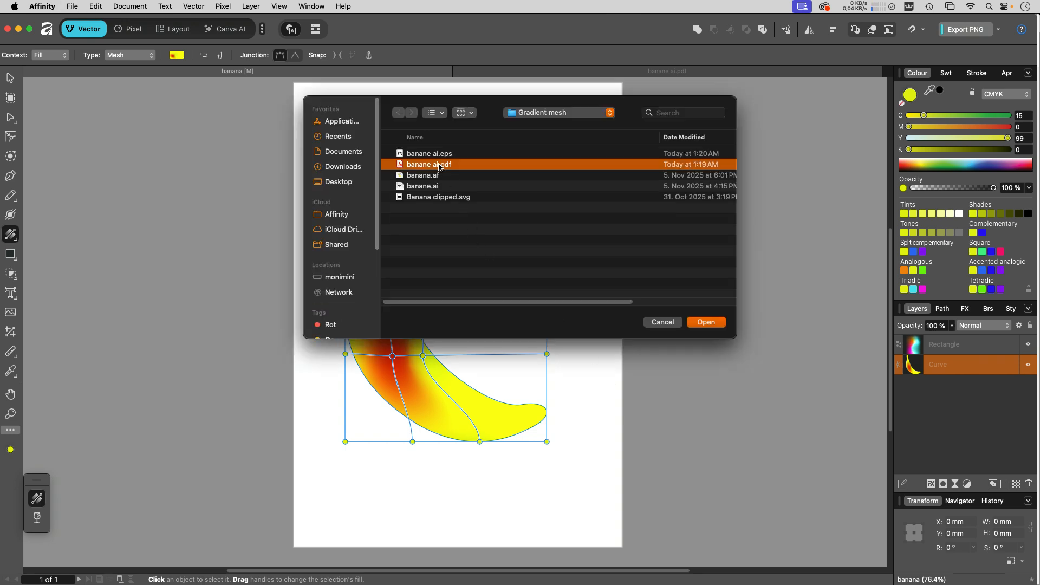
pyautogui.click(702, 323)
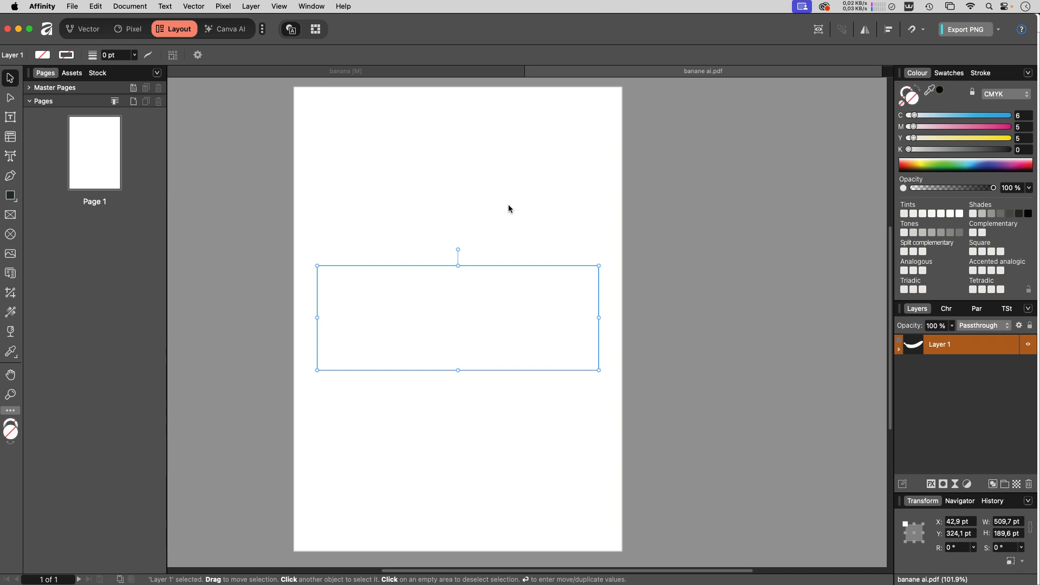
# Place banane ai.pdf about 169 mm wide and 239 mm high in a new A4 document and close that document without saving.
pyautogui.press('super+n')
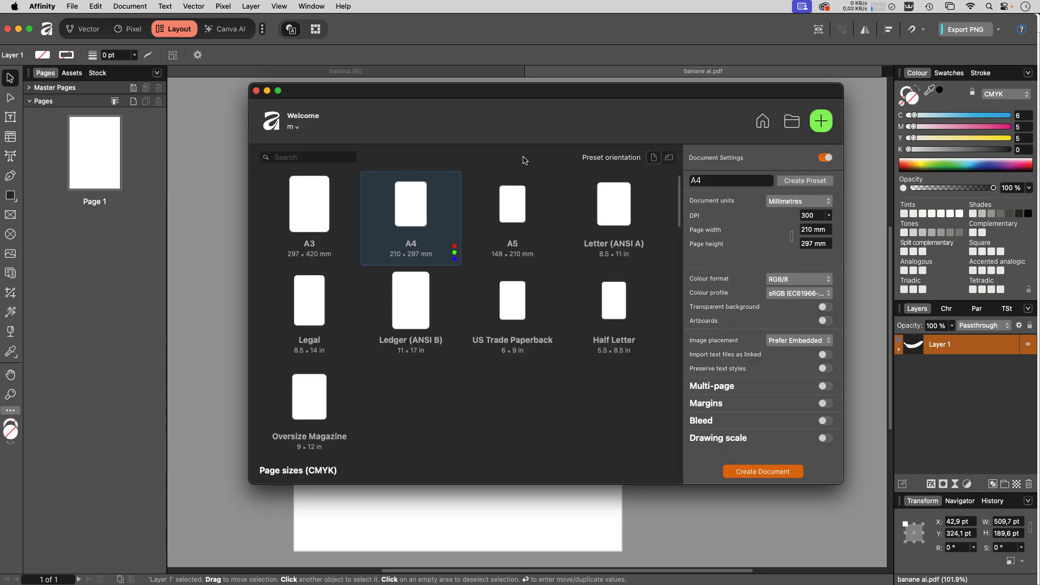
pyautogui.click(781, 469)
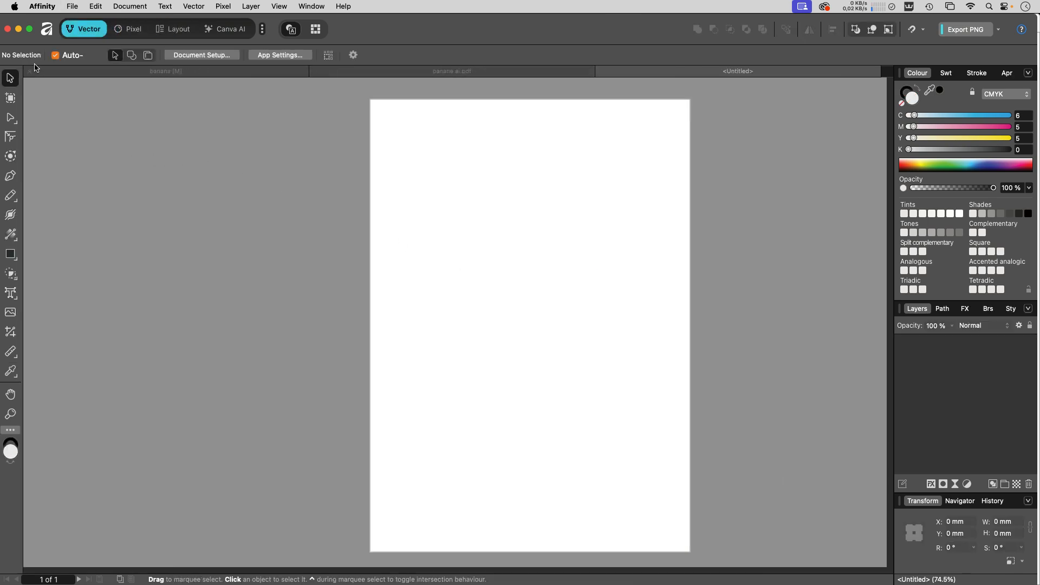
pyautogui.click(70, 6)
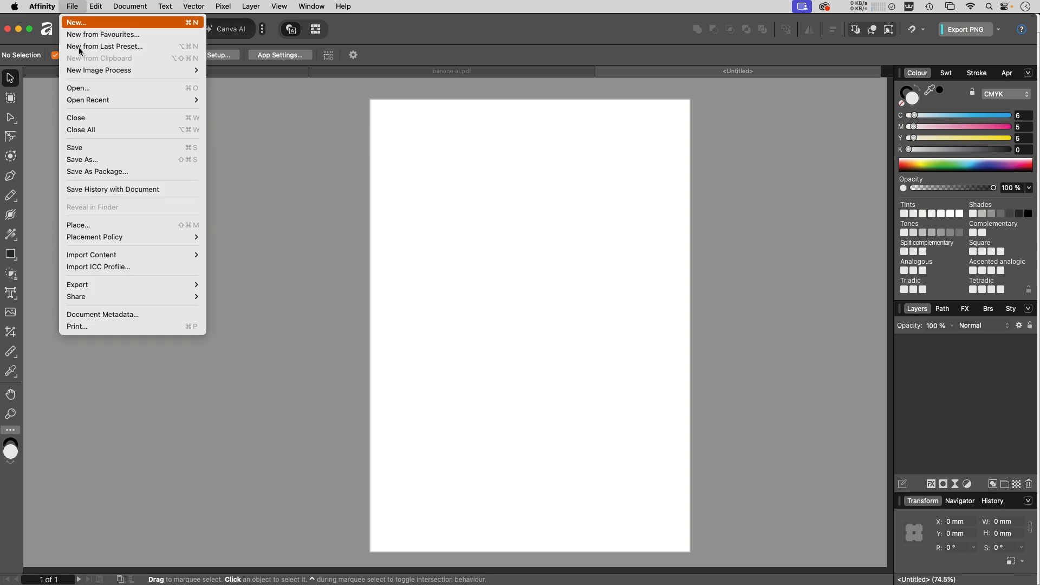
pyautogui.click(122, 227)
pyautogui.click(456, 247)
pyautogui.click(702, 404)
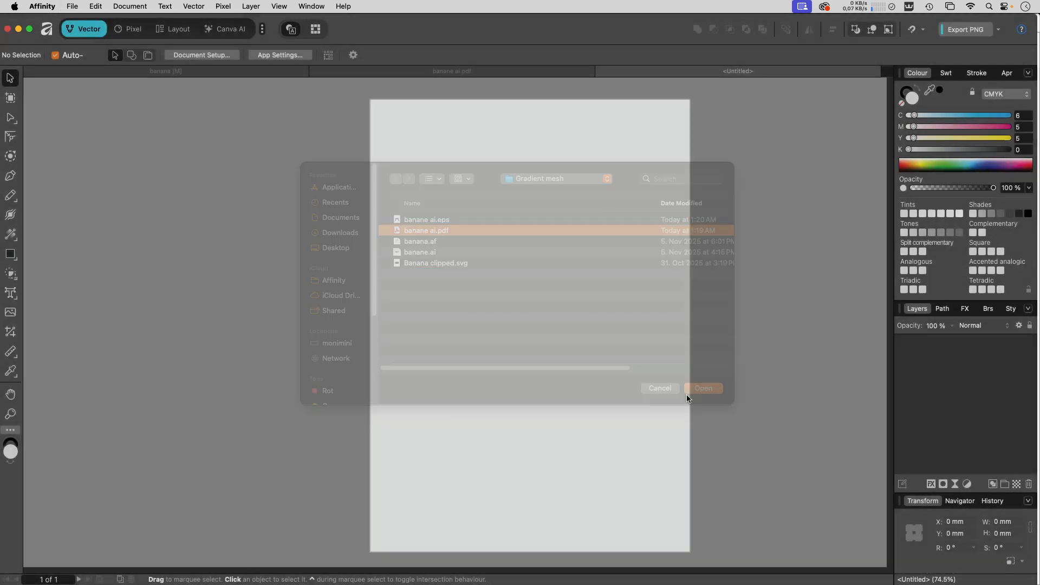
pyautogui.moveTo(420, 245); pyautogui.dragTo(766, 471)
pyautogui.moveTo(582, 323); pyautogui.dragTo(582, 322)
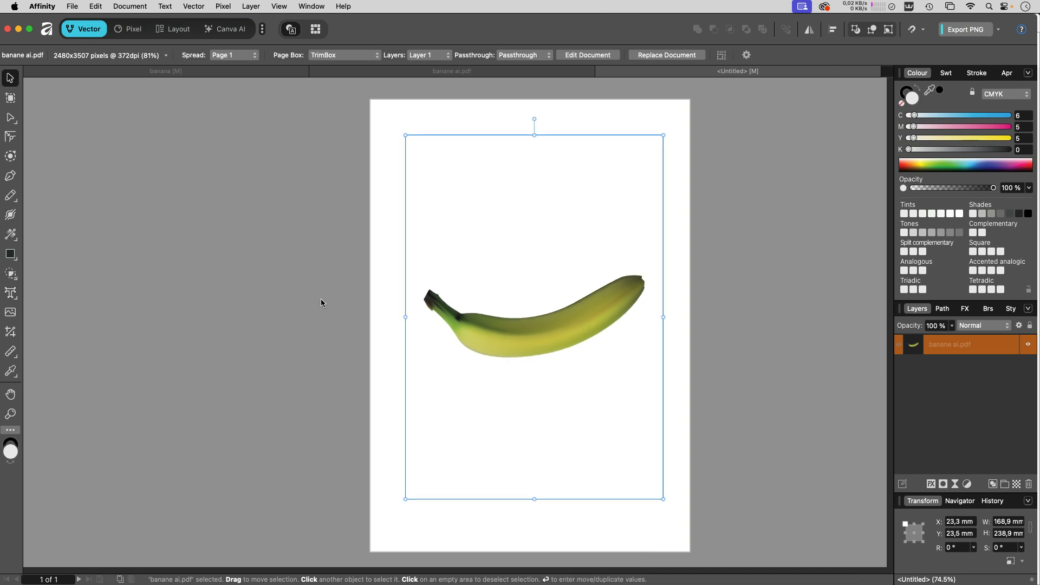
pyautogui.click(603, 72)
pyautogui.click(520, 231)
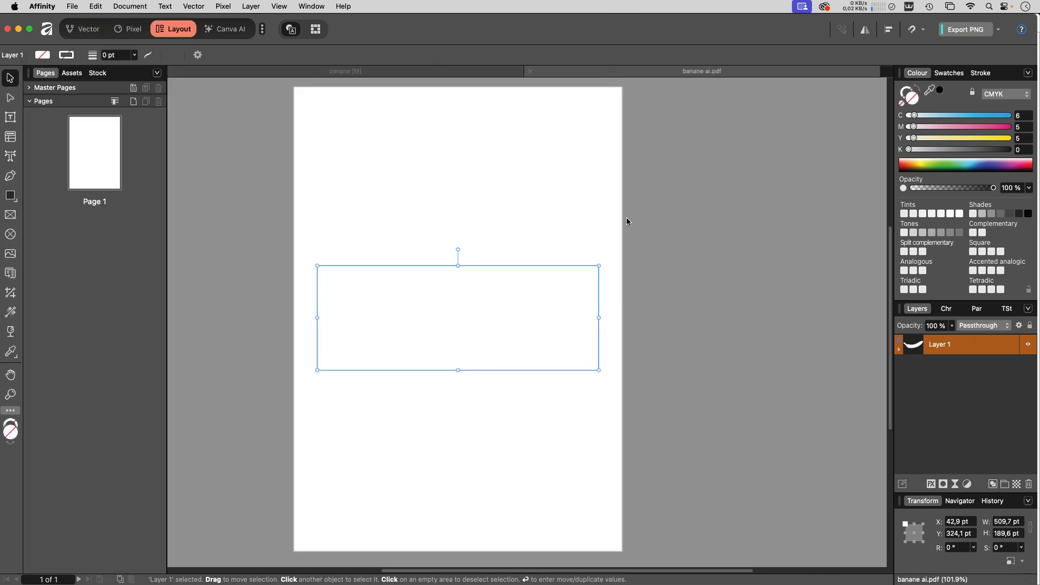
# Open banane ai.eps from the Gradient mesh folder.
pyautogui.press('super+o')
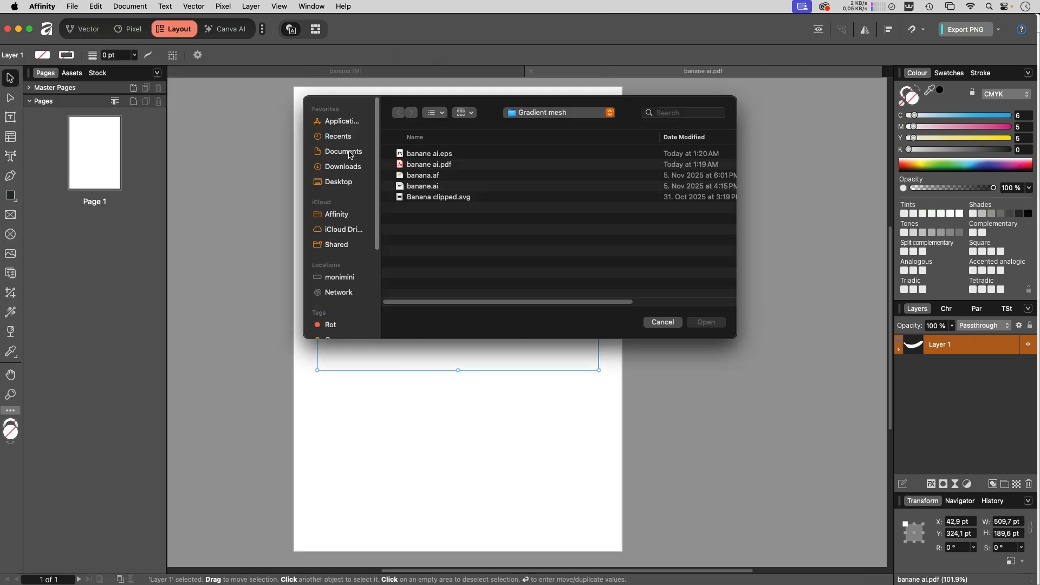
pyautogui.click(455, 155)
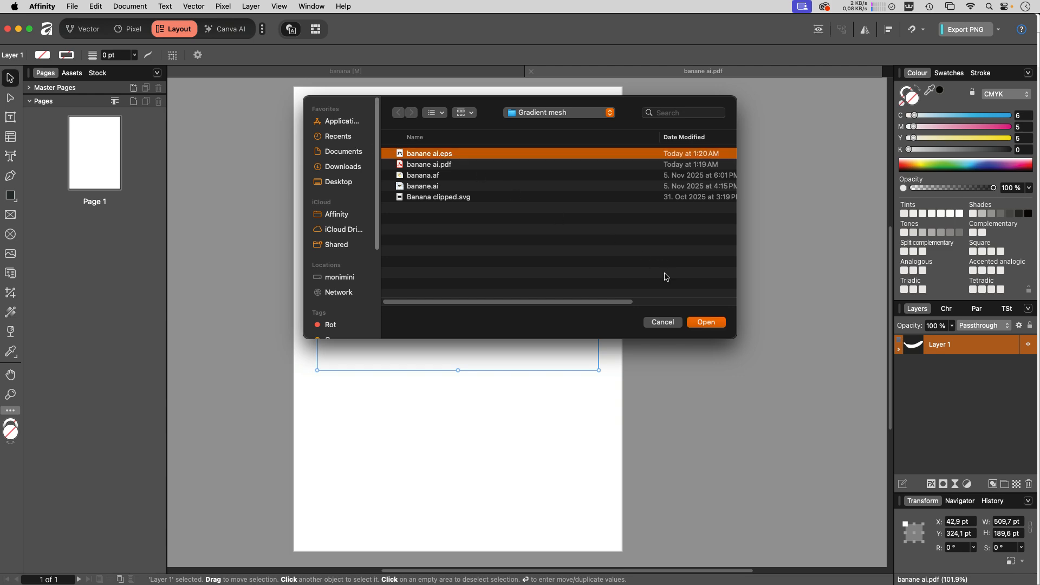
pyautogui.click(706, 322)
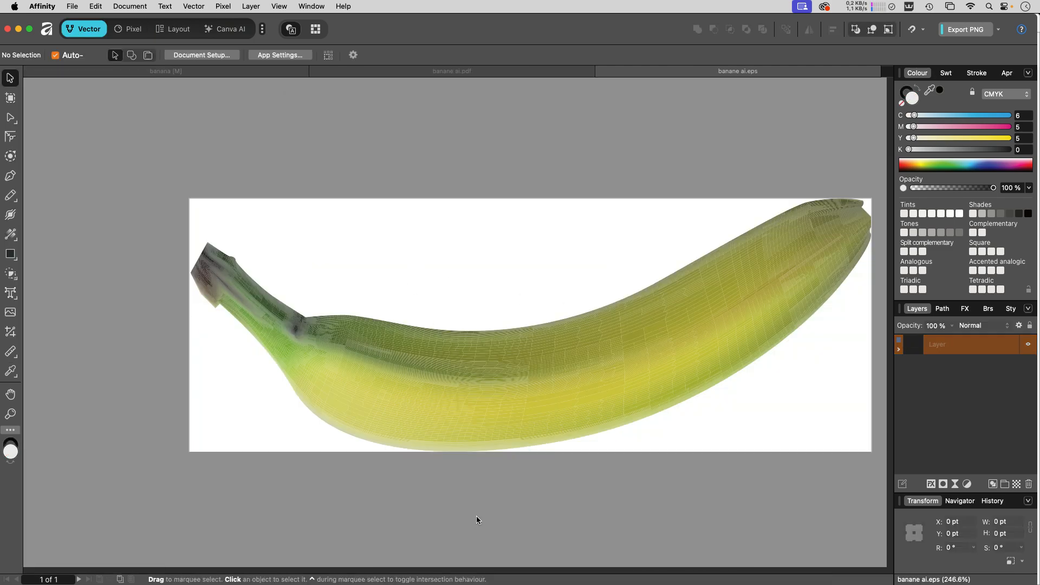
# Examine the banana's EPS artwork up close with the Node tool, selecting several neighbouring curves, and close the EPS document.
pyautogui.moveTo(432, 343); pyautogui.dragTo(632, 379)
pyautogui.moveTo(493, 361); pyautogui.dragTo(548, 336)
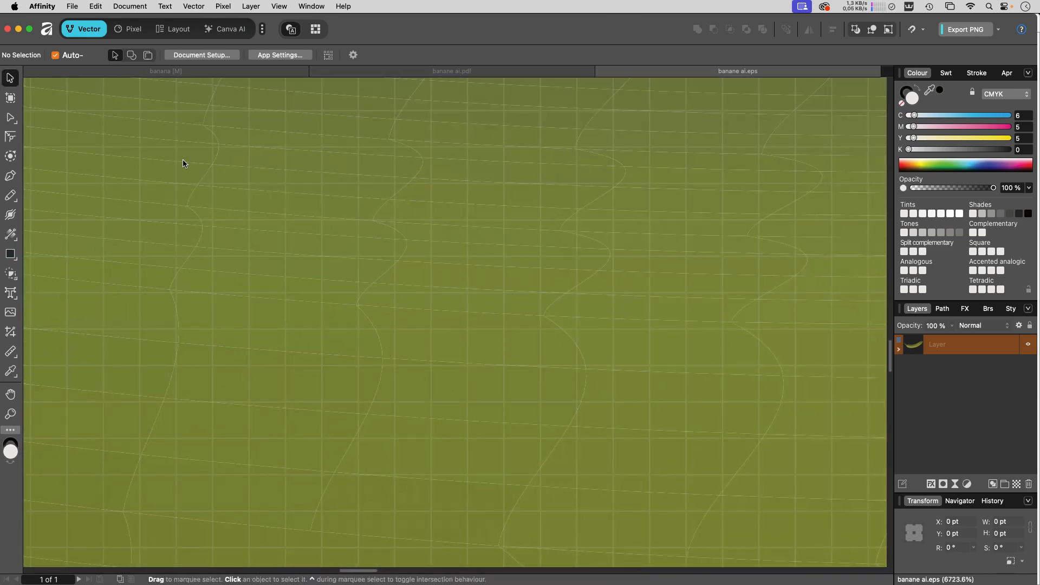
pyautogui.press('a')
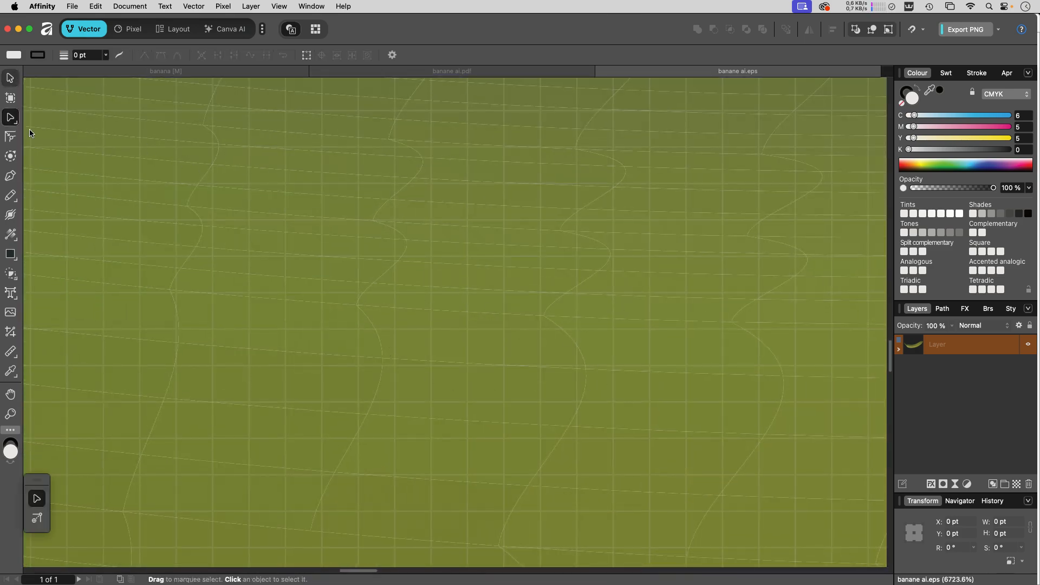
pyautogui.click(517, 279)
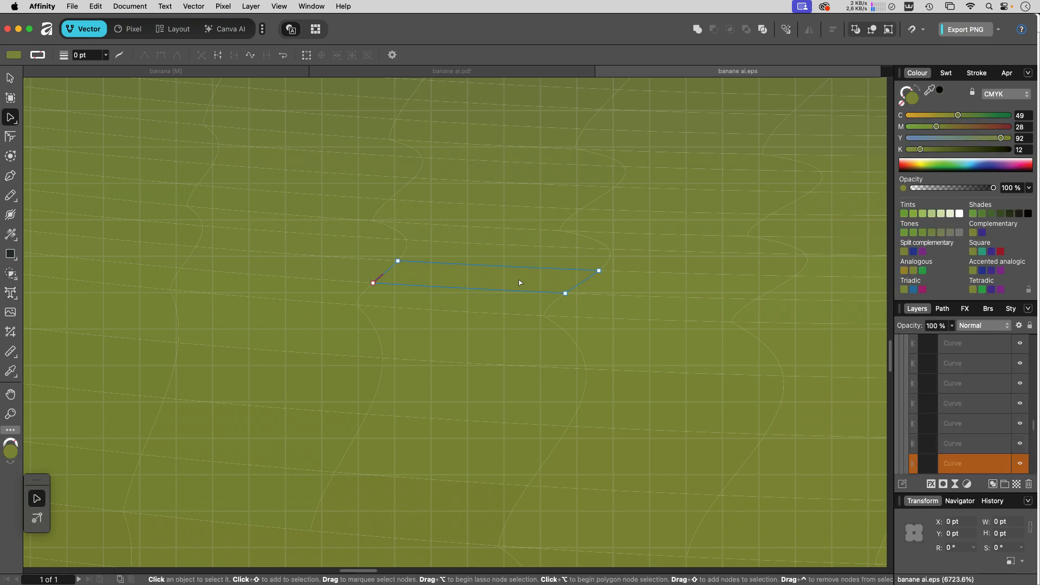
pyautogui.click(495, 332)
pyautogui.click(509, 398)
pyautogui.click(623, 341)
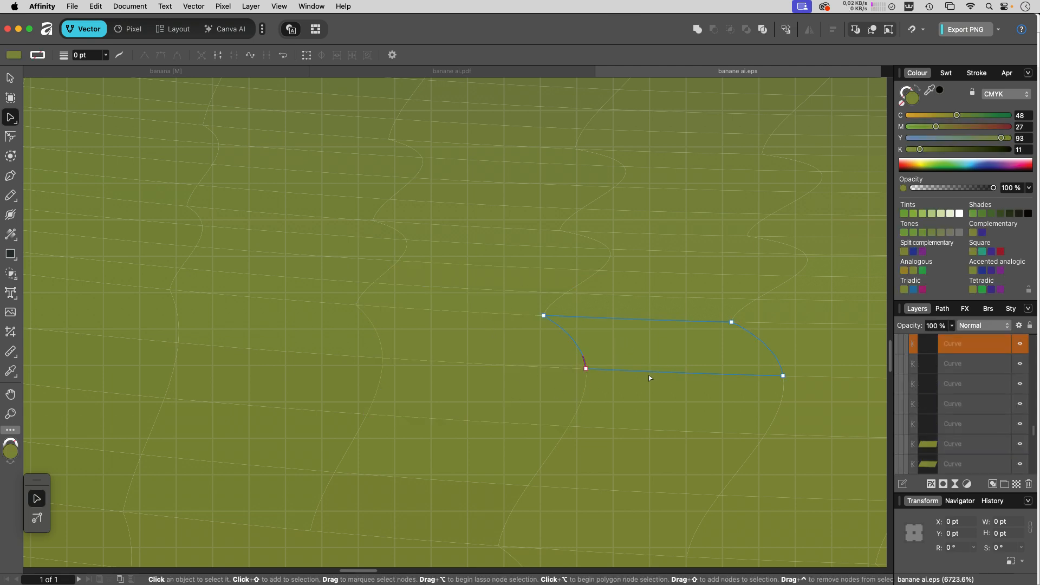
pyautogui.click(648, 375)
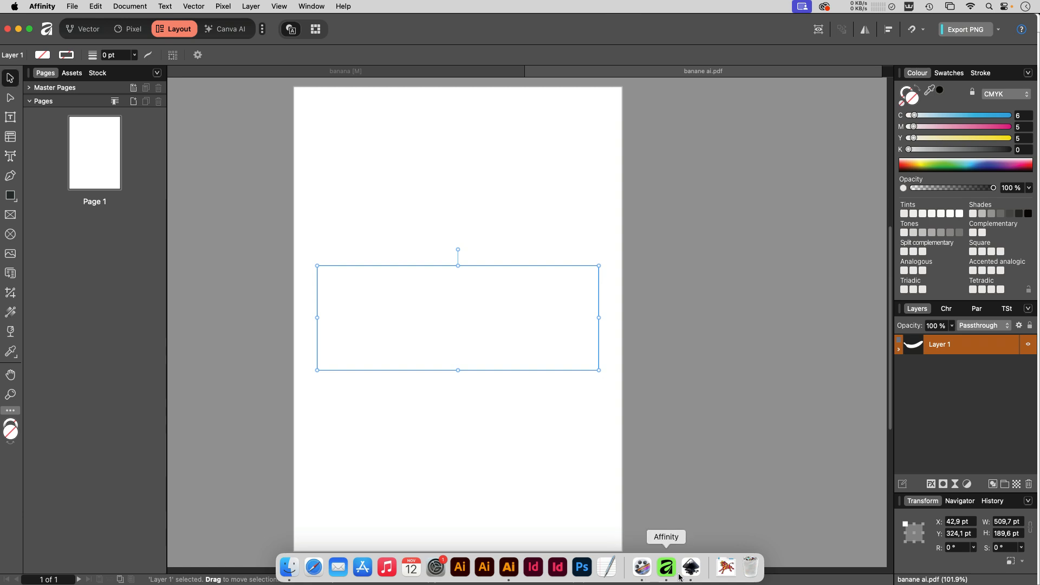
# Switch to Inkscape, select the mesh-filled banana and save the document as a Plain SVG named Banana clipped plain.
pyautogui.click(691, 567)
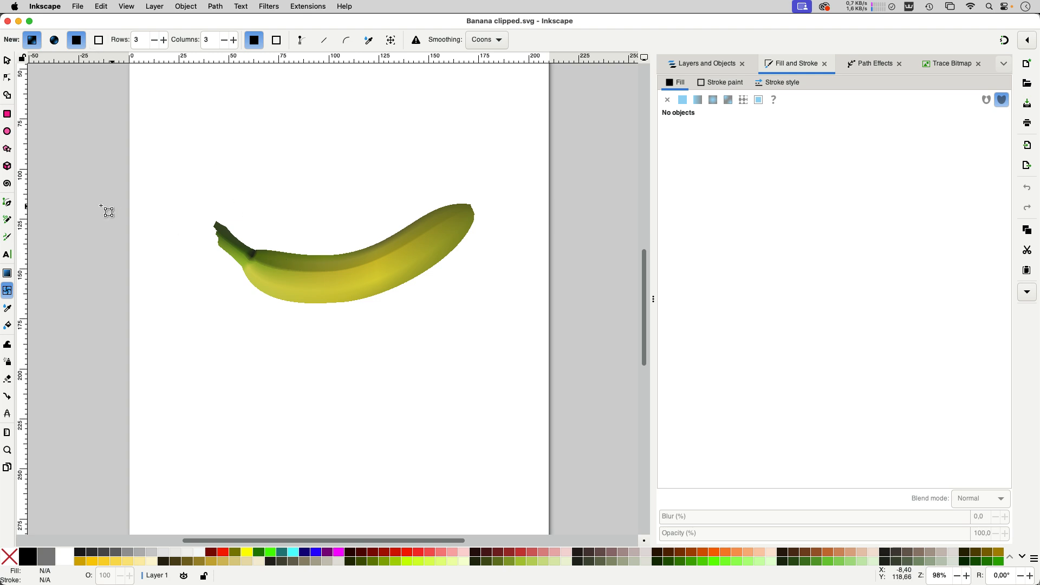
pyautogui.doubleClick(270, 276)
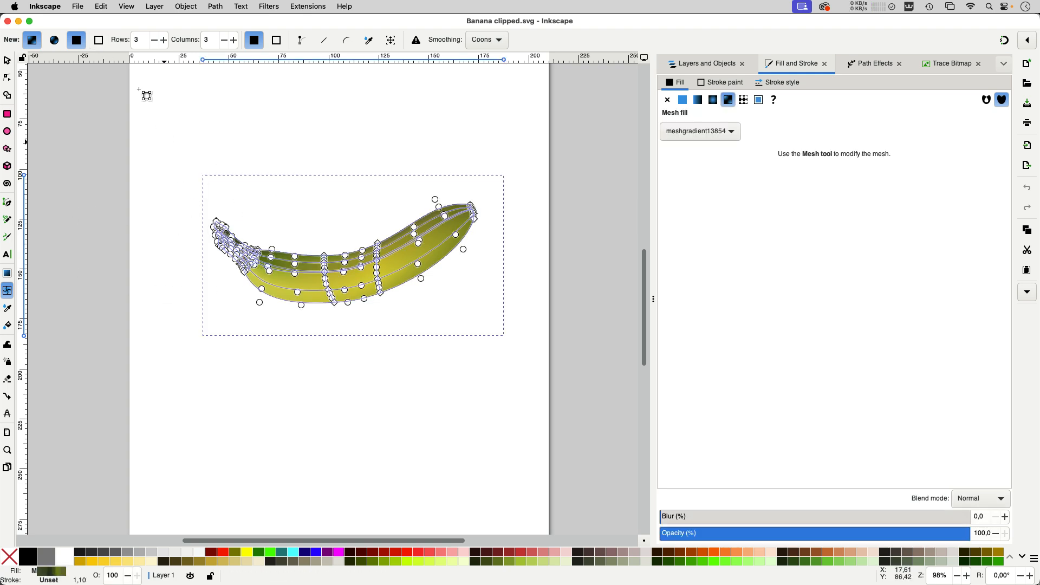
pyautogui.click(81, 6)
pyautogui.click(95, 89)
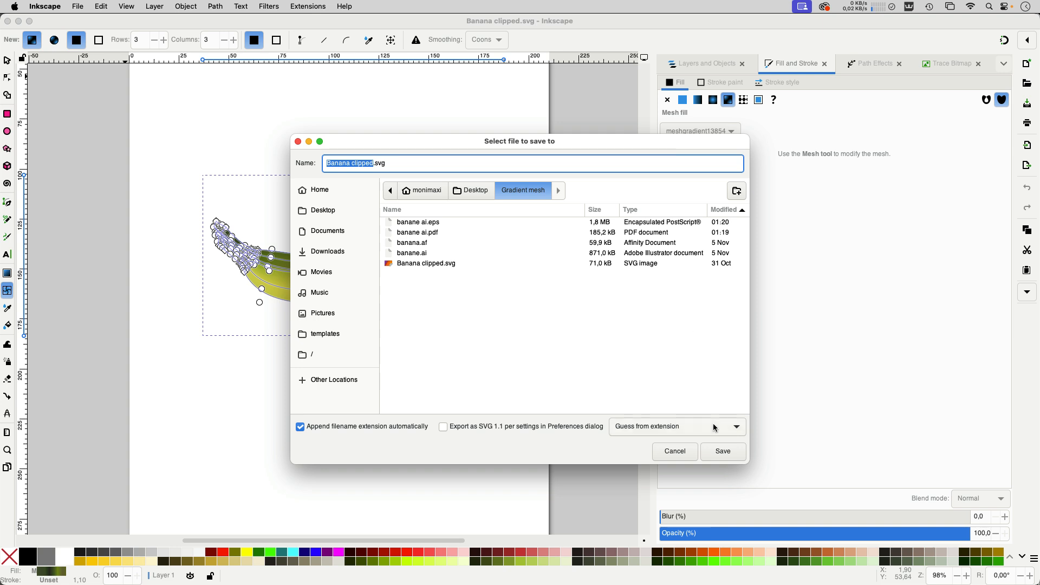
pyautogui.click(670, 432)
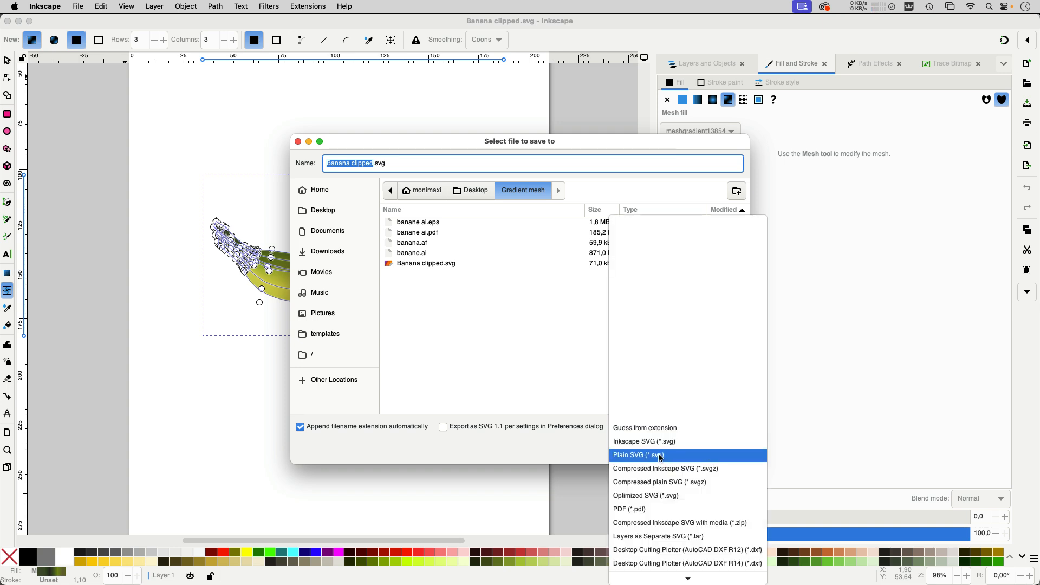
pyautogui.click(661, 457)
pyautogui.click(717, 454)
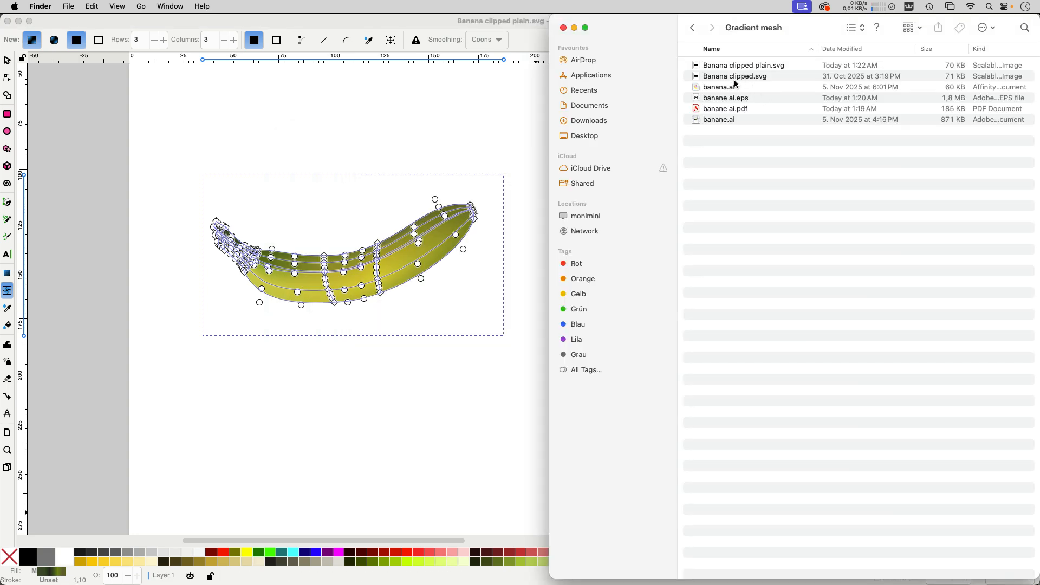
# Open Banana clipped plain.svg in TextEdit, examine the meshgradient code in an enlarged window, and close the file.
pyautogui.moveTo(699, 69); pyautogui.dragTo(606, 573)
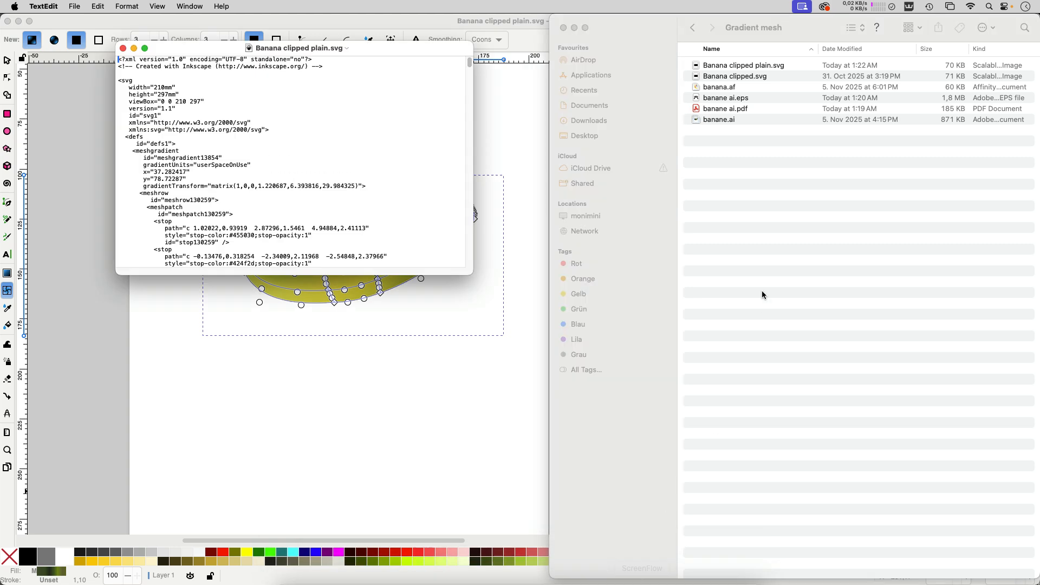
pyautogui.moveTo(436, 33); pyautogui.dragTo(611, 11)
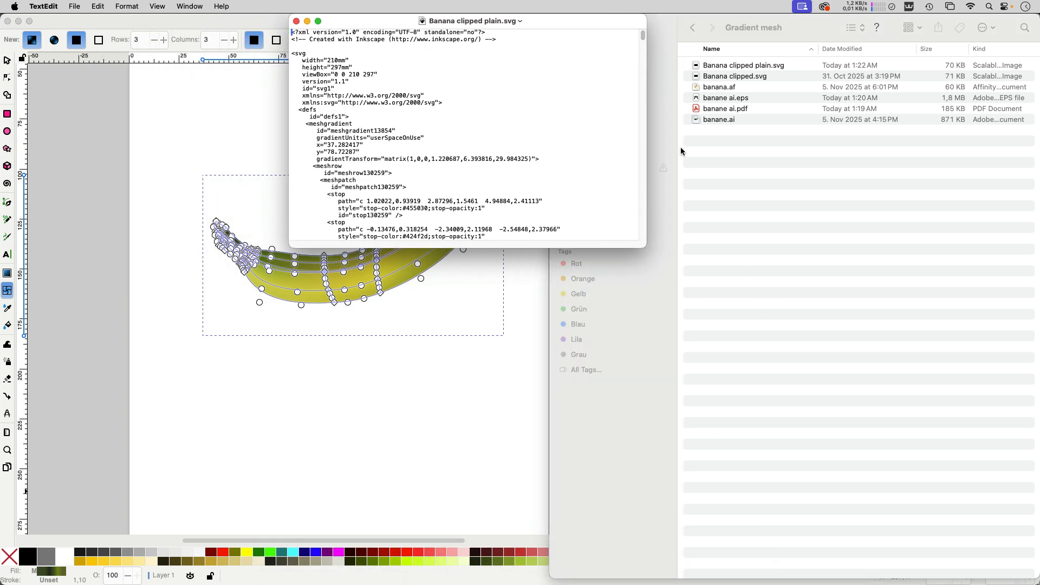
pyautogui.moveTo(647, 249); pyautogui.dragTo(842, 530)
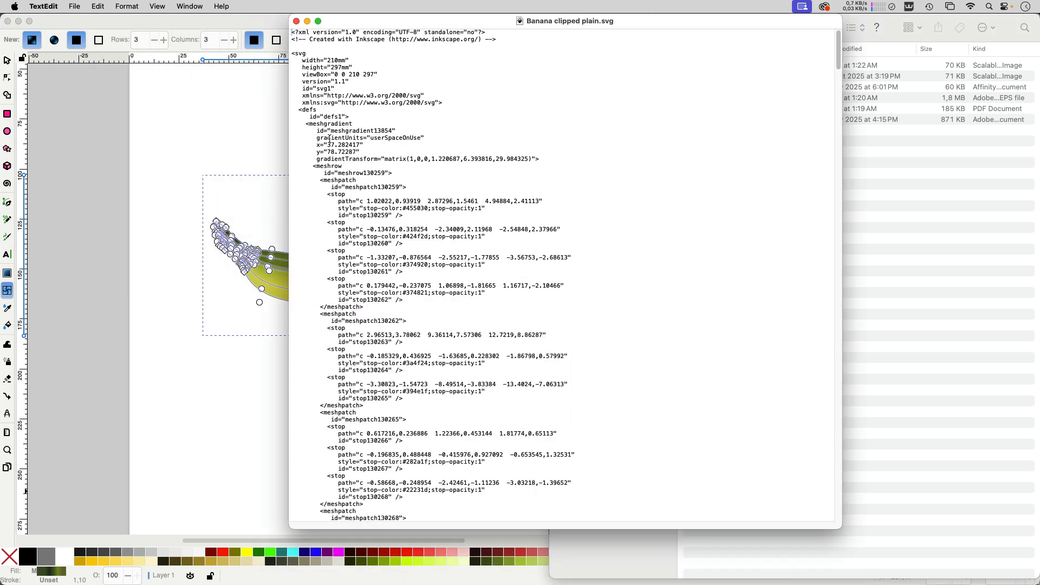
pyautogui.moveTo(306, 124); pyautogui.dragTo(428, 442)
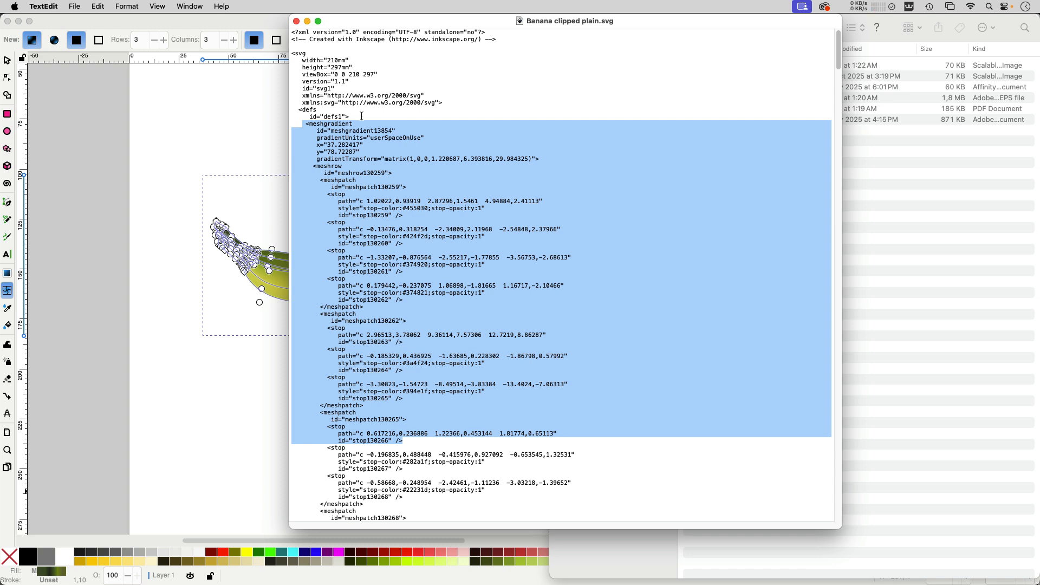
pyautogui.click(296, 21)
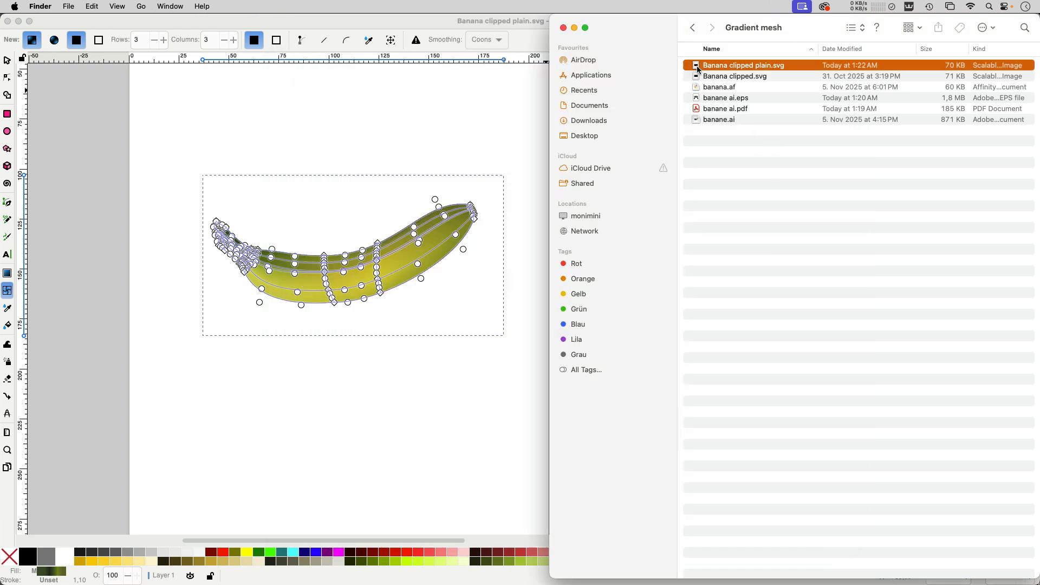
# Preview Banana clipped plain.svg with Quick Look in Finder and return to the Inkscape document.
pyautogui.press('space')
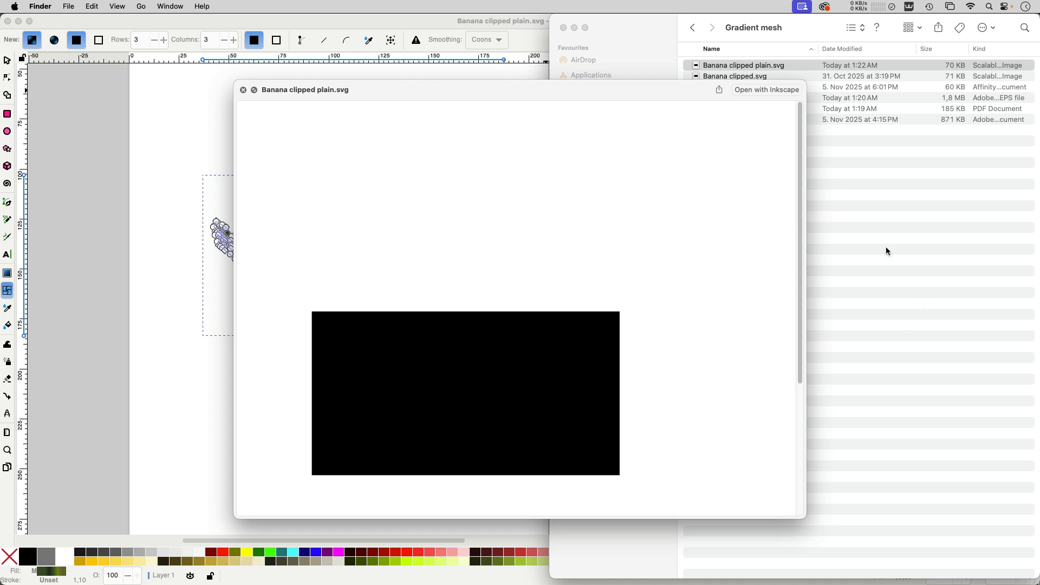
pyautogui.press('space')
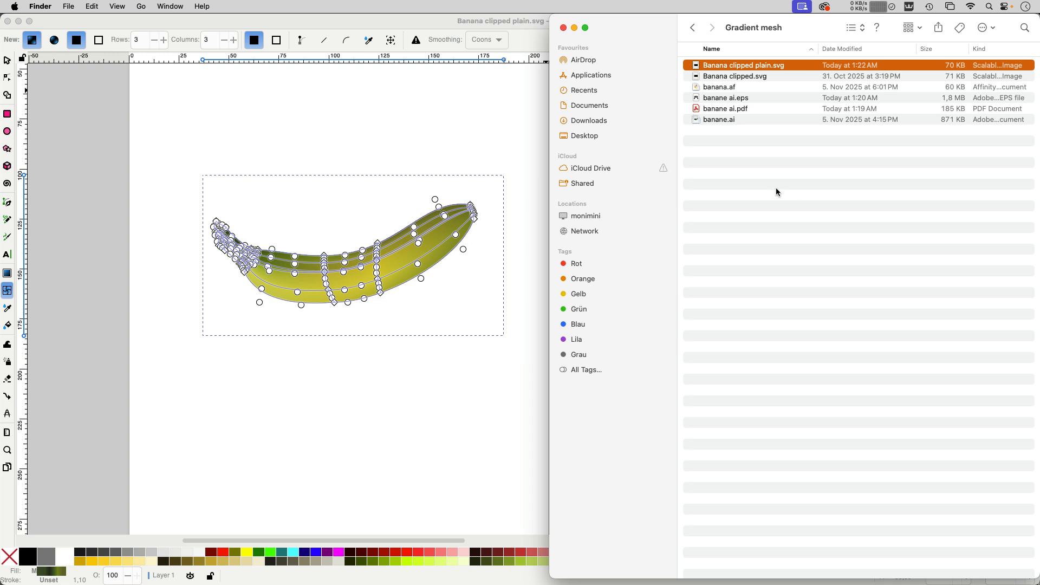
pyautogui.click(531, 470)
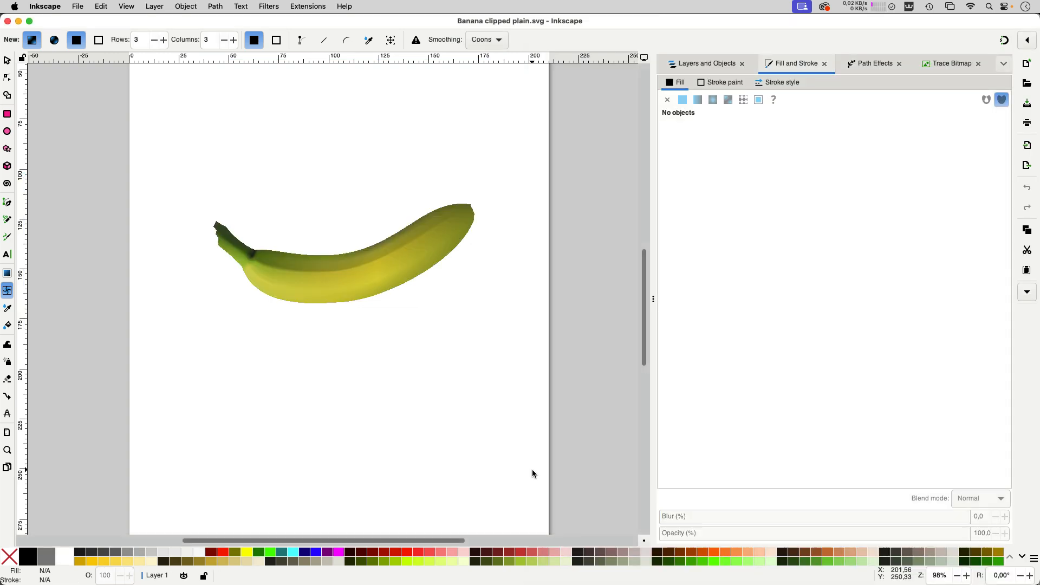
# Switch to Illustrator, open Banana clipped plain.svg and expand the svg1 layer and its defs entry to show the contents.
pyautogui.moveTo(508, 584)
pyautogui.click(509, 569)
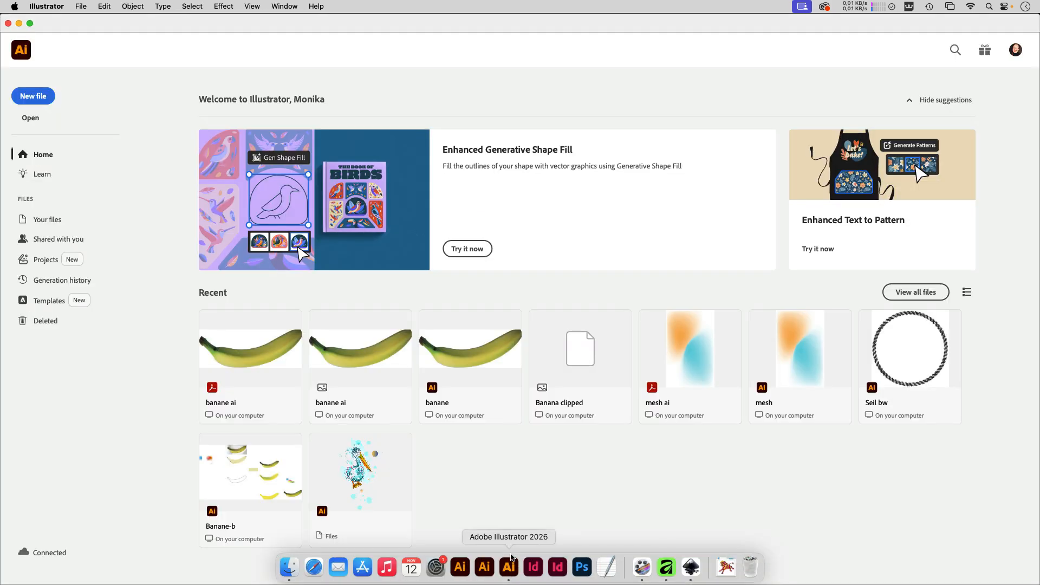
pyautogui.press('super+o')
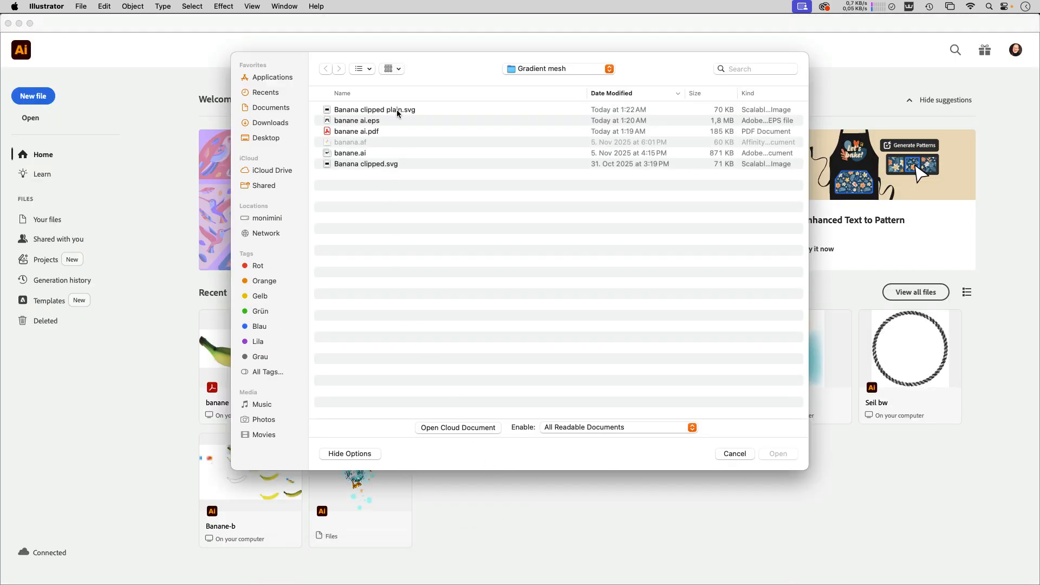
pyautogui.doubleClick(397, 110)
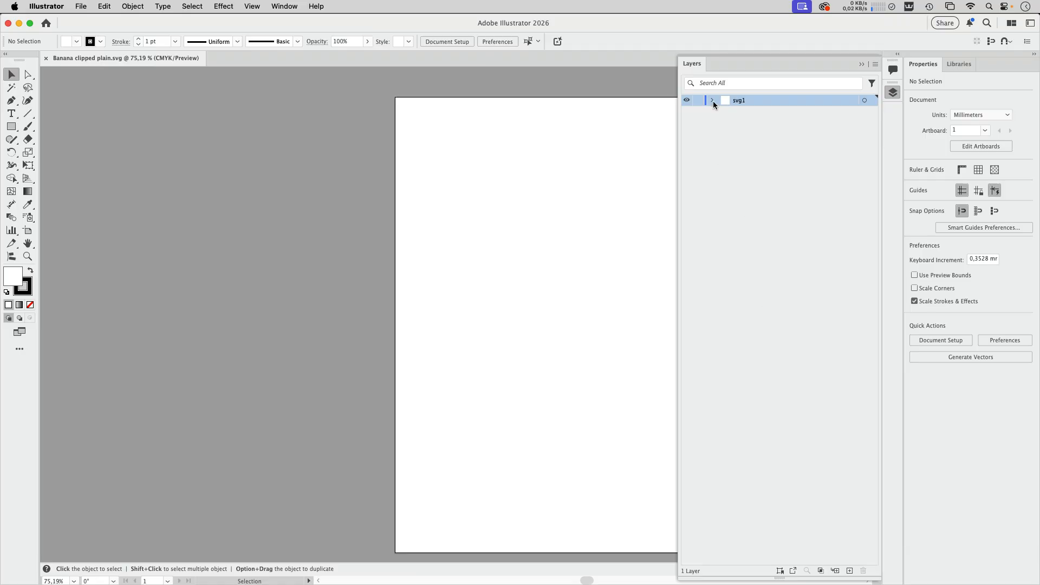
pyautogui.click(713, 100)
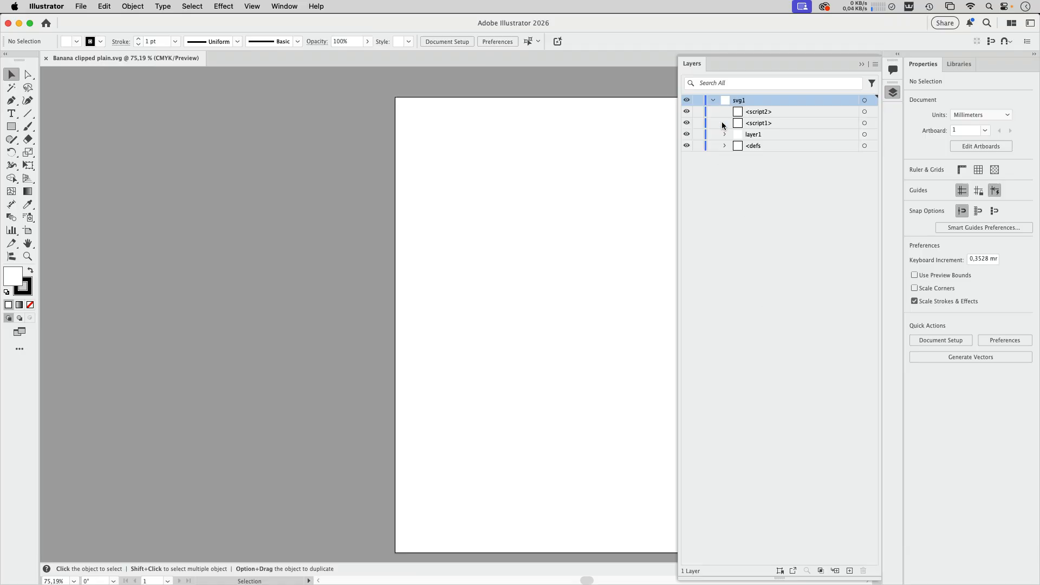
pyautogui.click(725, 146)
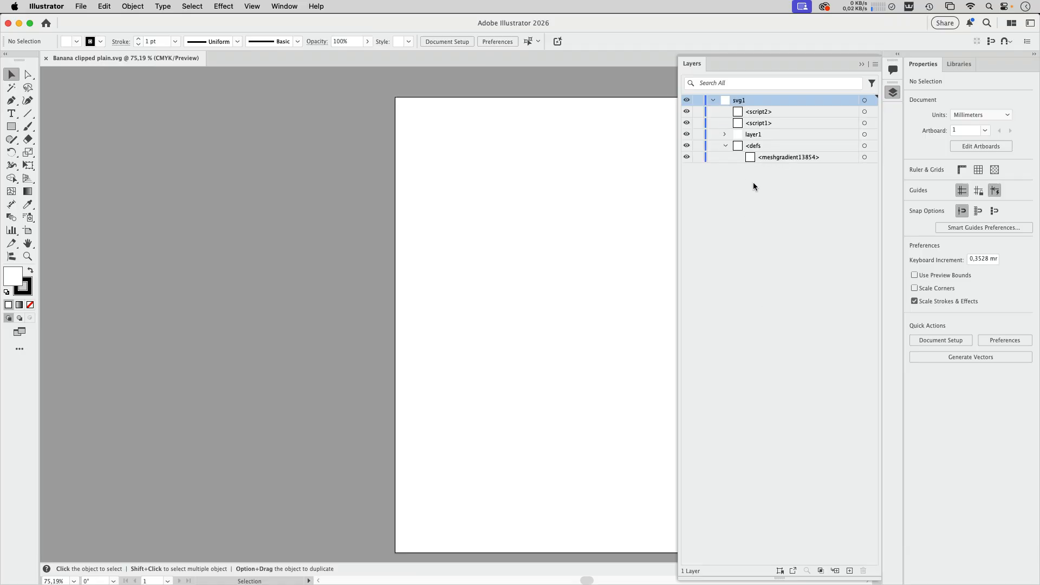
# Expand layer1 of the imported SVG to examine its objects alongside the mesh gradient definition.
pyautogui.click(725, 134)
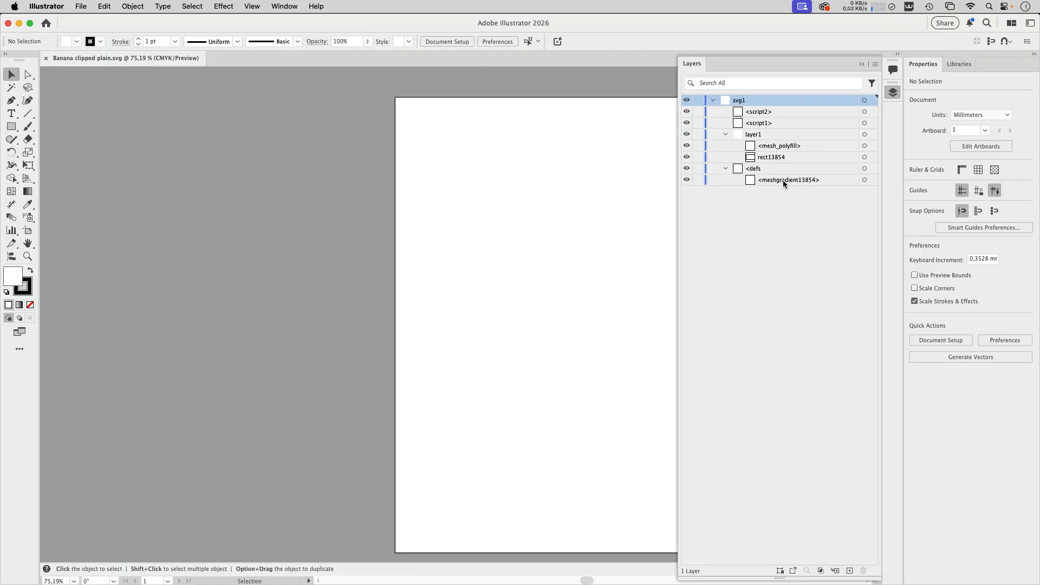
pyautogui.click(783, 183)
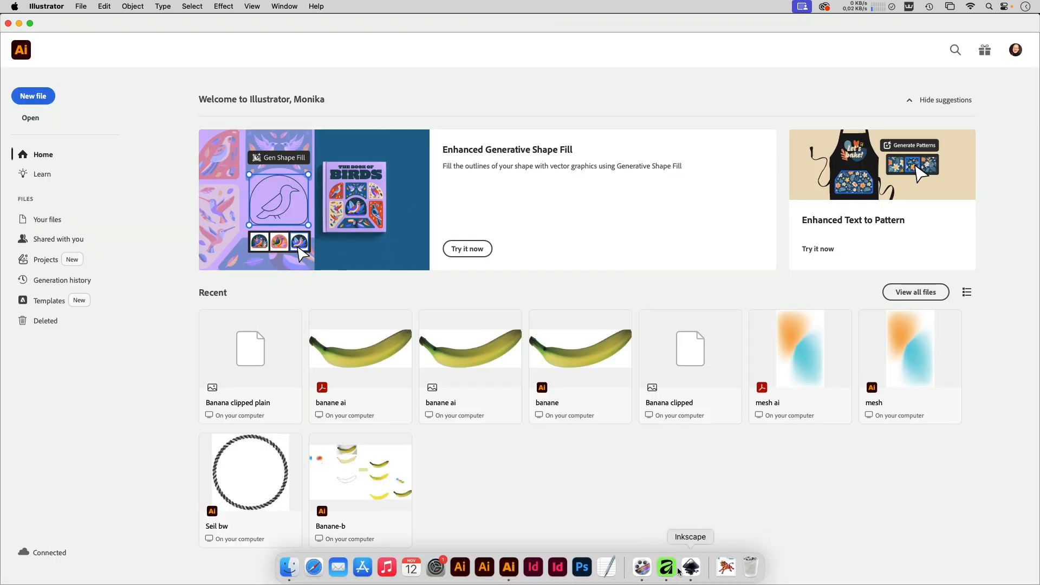
# Switch to Affinity, open Banana clipped plain.svg to check the imported artwork, and return to the banana mesh document.
pyautogui.click(666, 578)
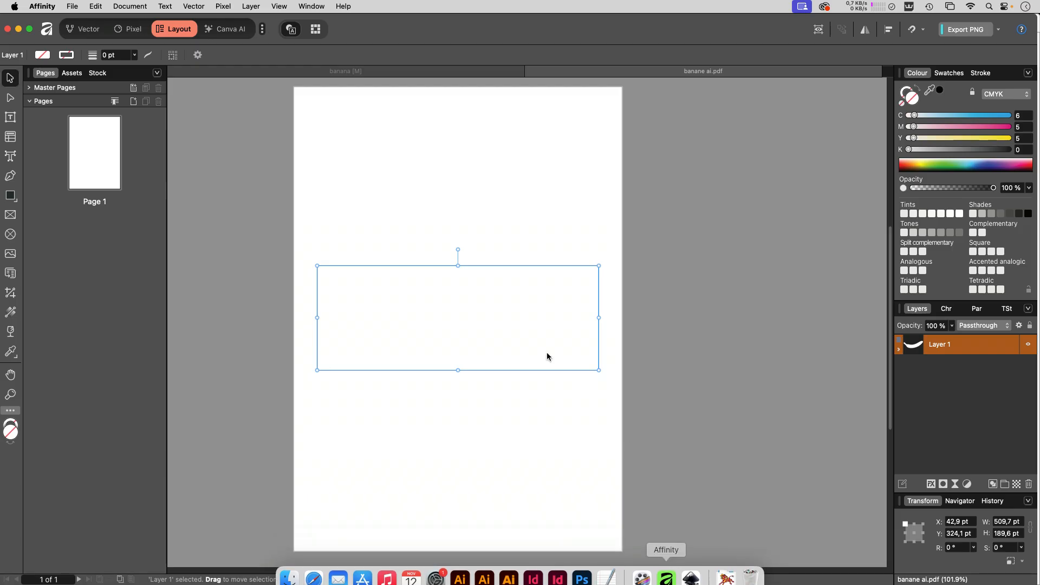
pyautogui.click(71, 6)
pyautogui.click(72, 6)
pyautogui.press('super+o')
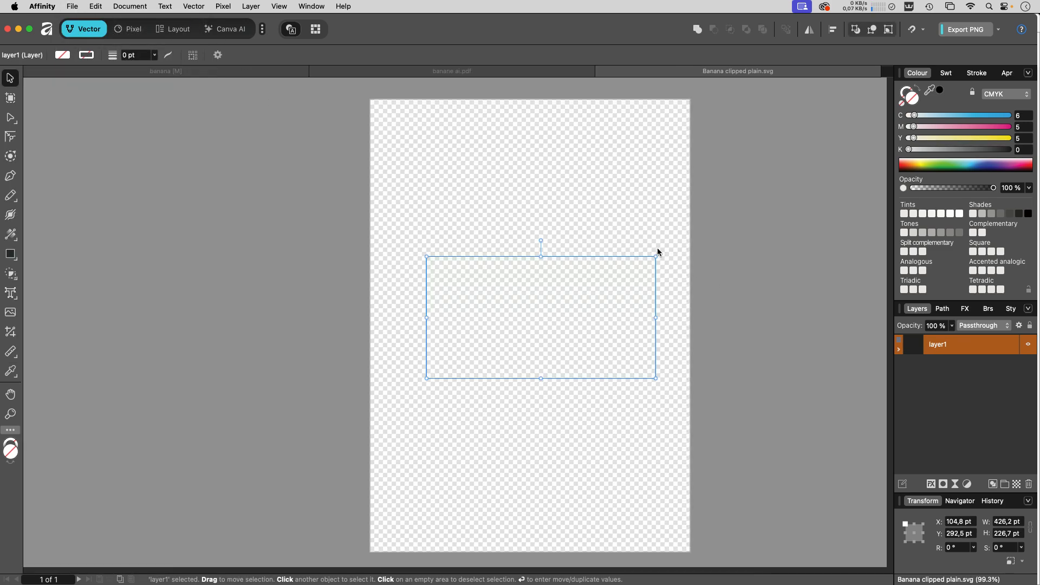
pyautogui.doubleClick(467, 155)
pyautogui.click(602, 71)
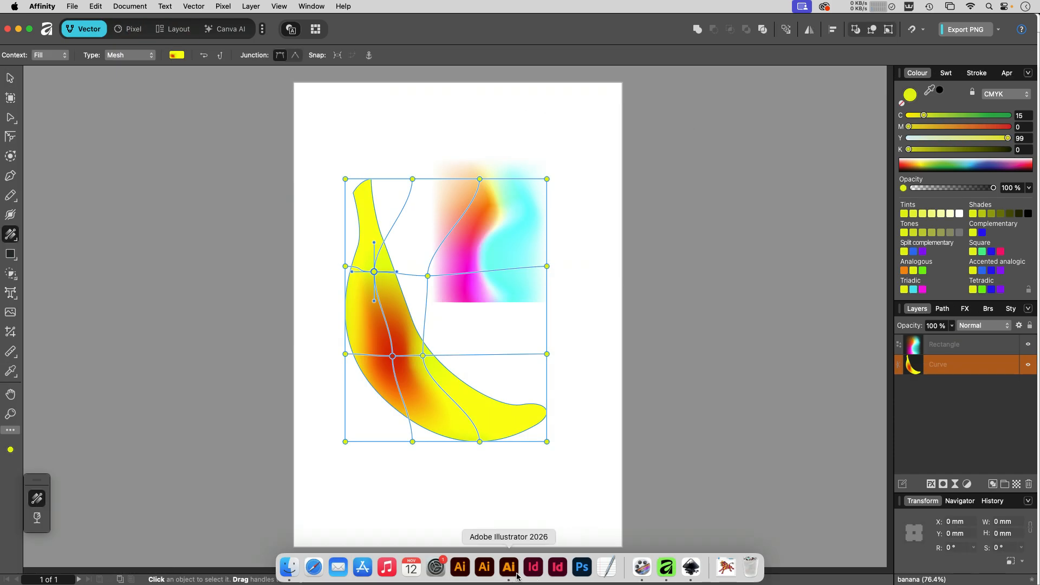
# Switch to Illustrator, open banane.ai from the recent files and save it in SVG format as banane ai.svg.
pyautogui.click(516, 576)
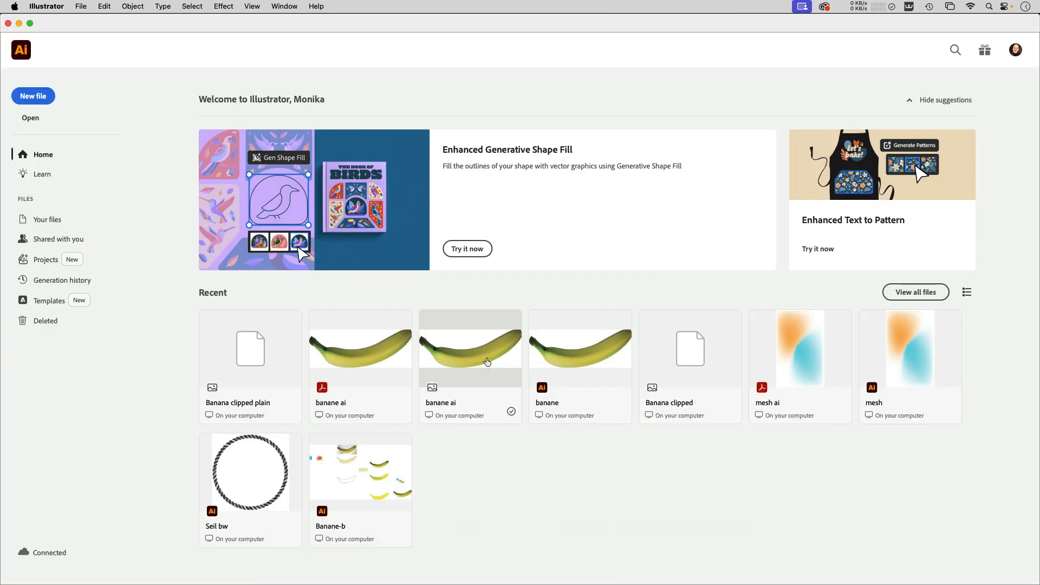
pyautogui.doubleClick(558, 355)
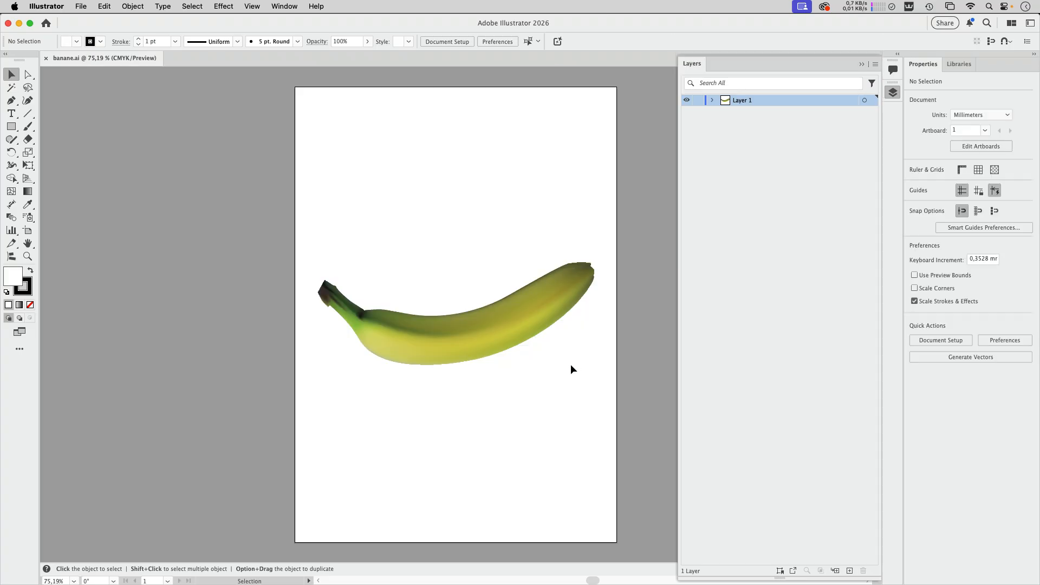
pyautogui.click(81, 6)
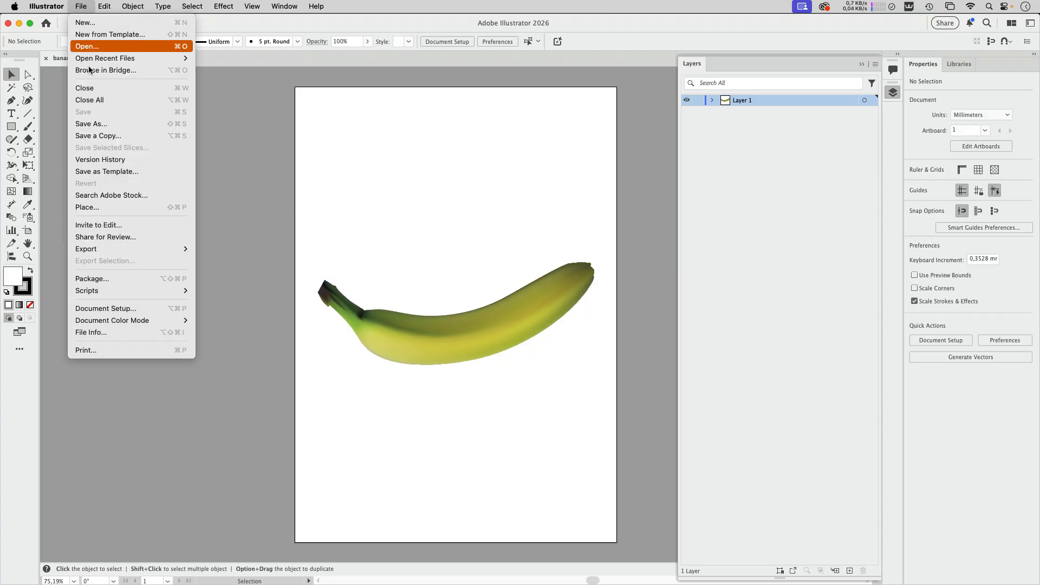
pyautogui.click(95, 125)
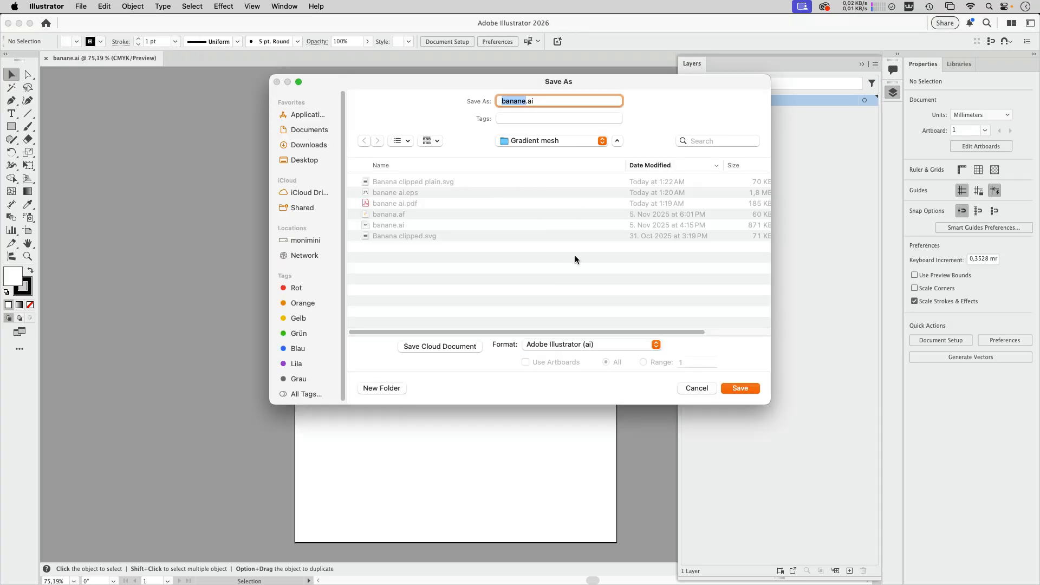
pyautogui.click(588, 344)
pyautogui.click(563, 356)
pyautogui.click(740, 388)
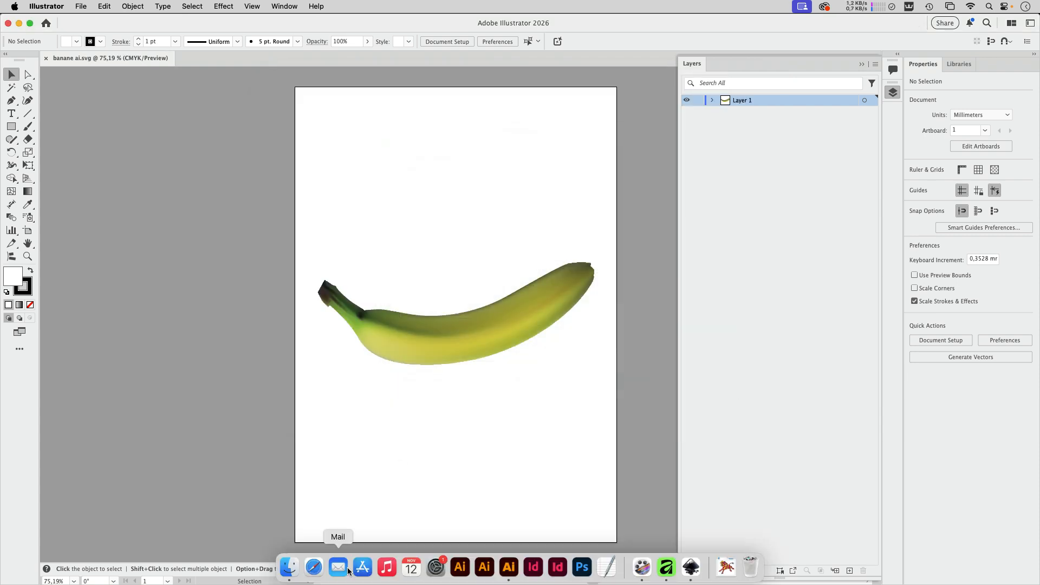
# Open banane ai.svg from Finder in TextEdit, examine the image element's code in an enlarged window, and close the file.
pyautogui.click(289, 567)
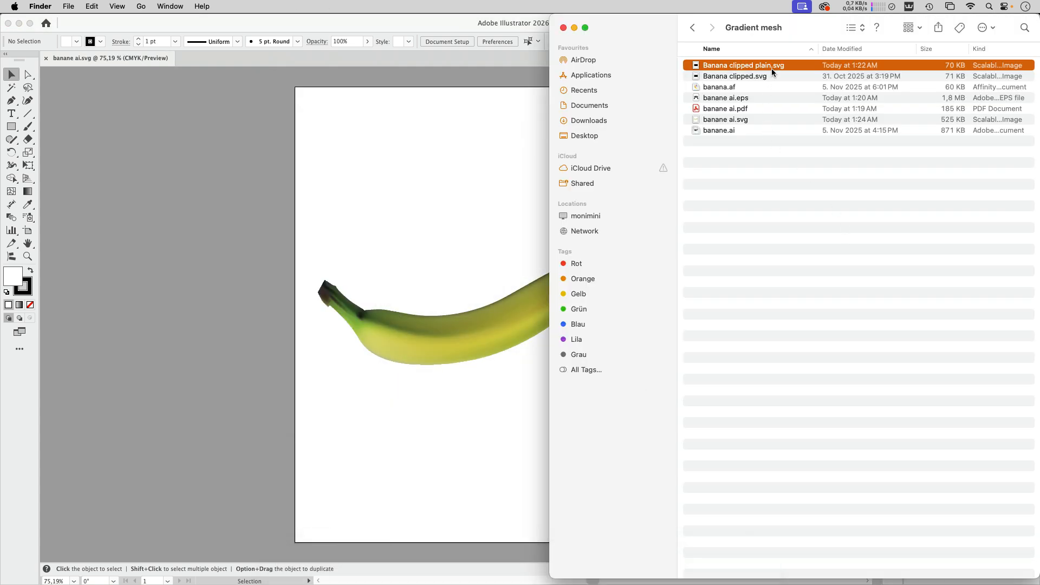
pyautogui.moveTo(738, 122); pyautogui.dragTo(609, 567)
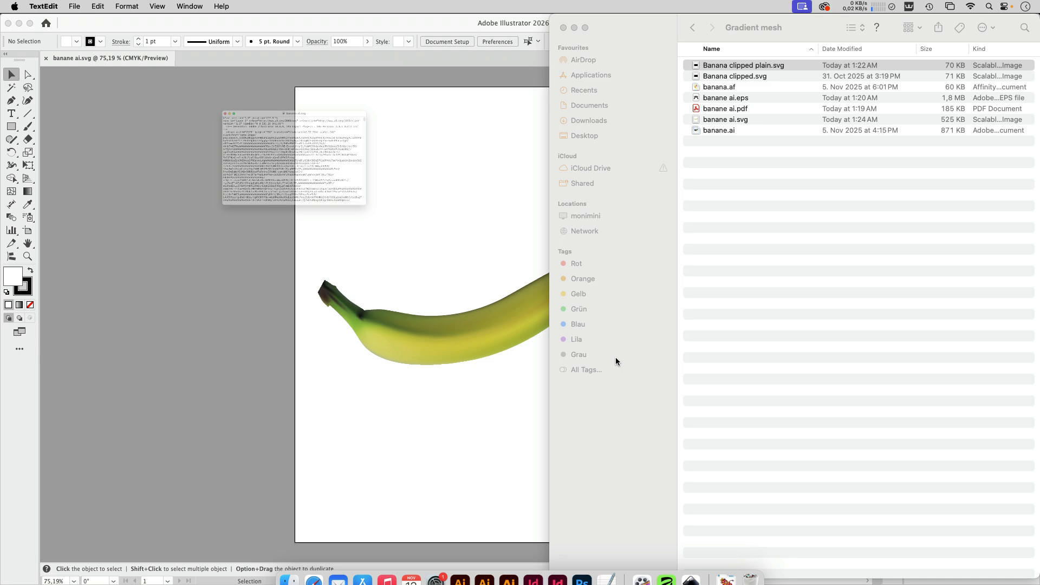
pyautogui.moveTo(430, 48); pyautogui.dragTo(626, 20)
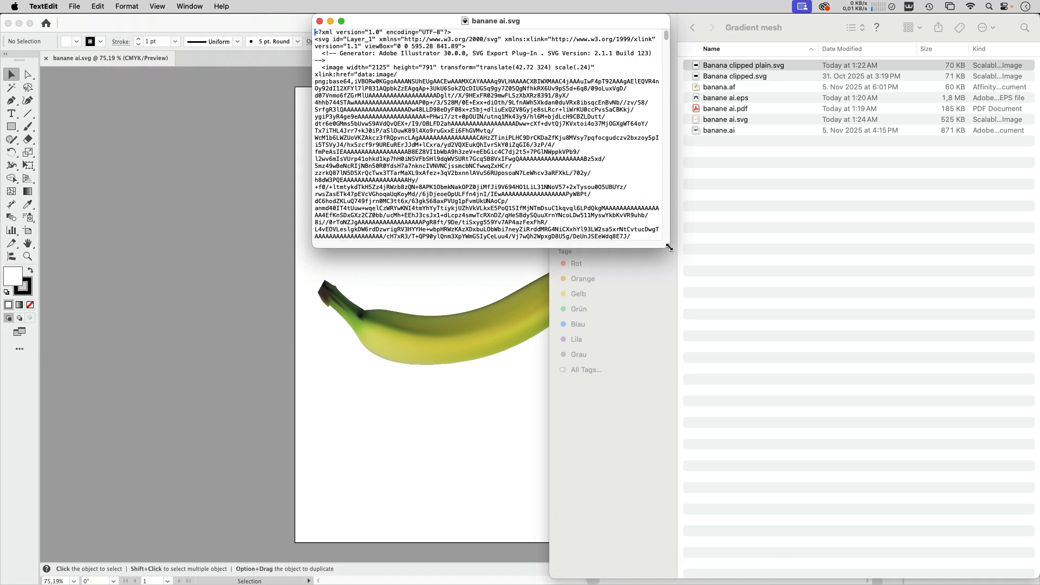
pyautogui.moveTo(669, 247); pyautogui.dragTo(824, 527)
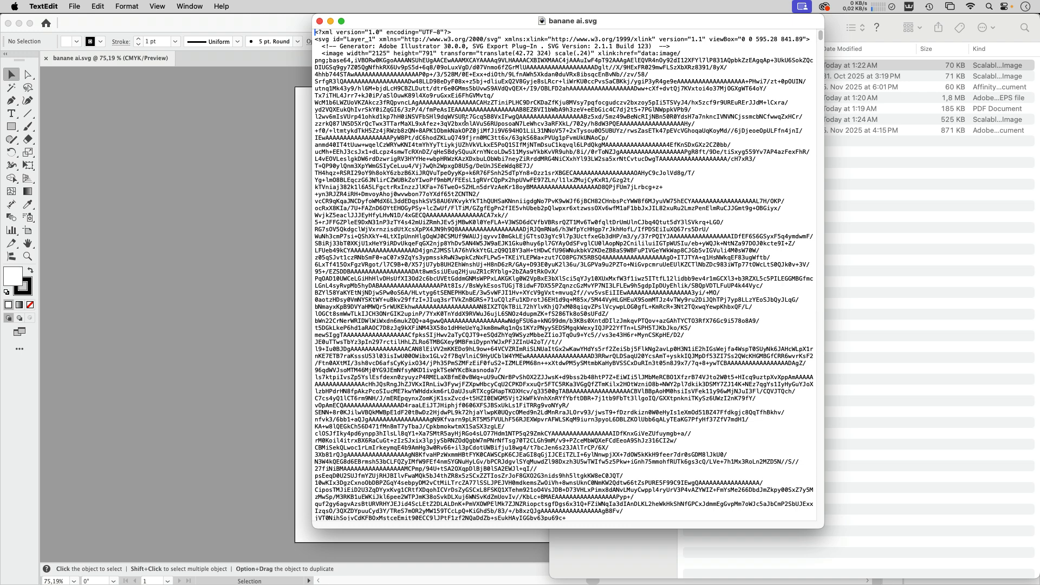
pyautogui.moveTo(325, 54); pyautogui.dragTo(416, 54)
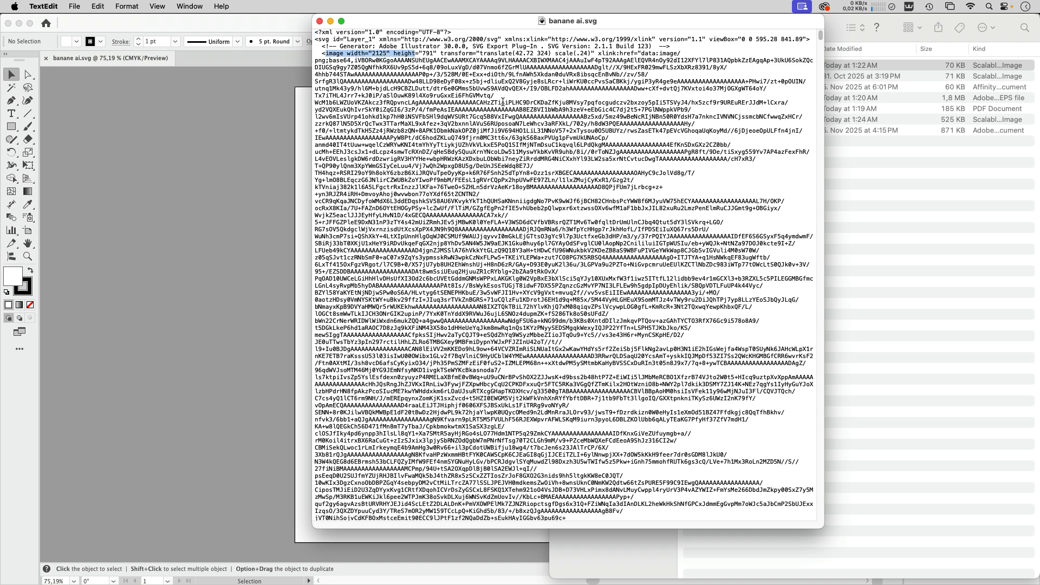
pyautogui.moveTo(541, 172); pyautogui.dragTo(569, 519)
pyautogui.press('super+w')
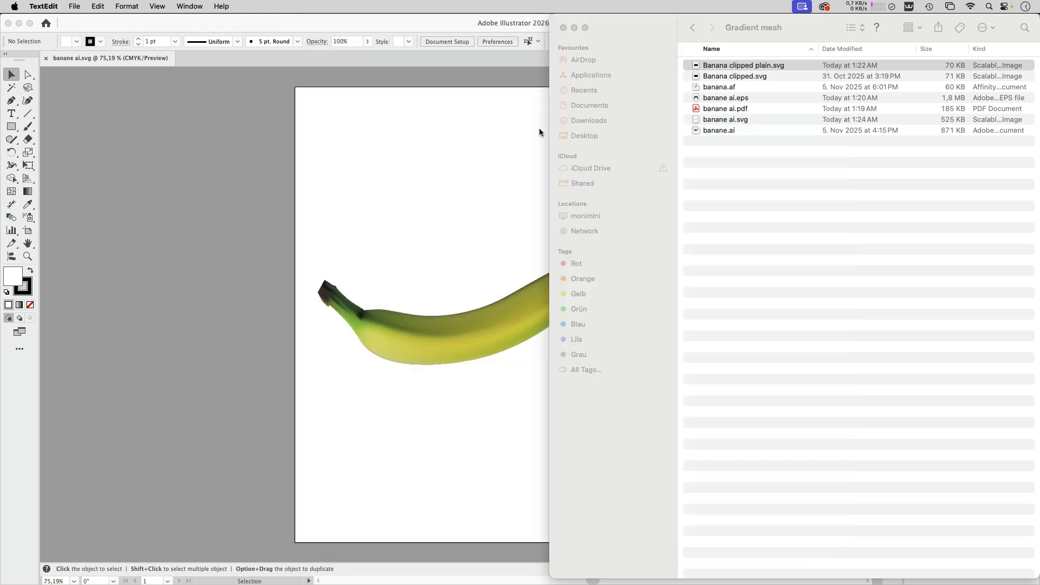